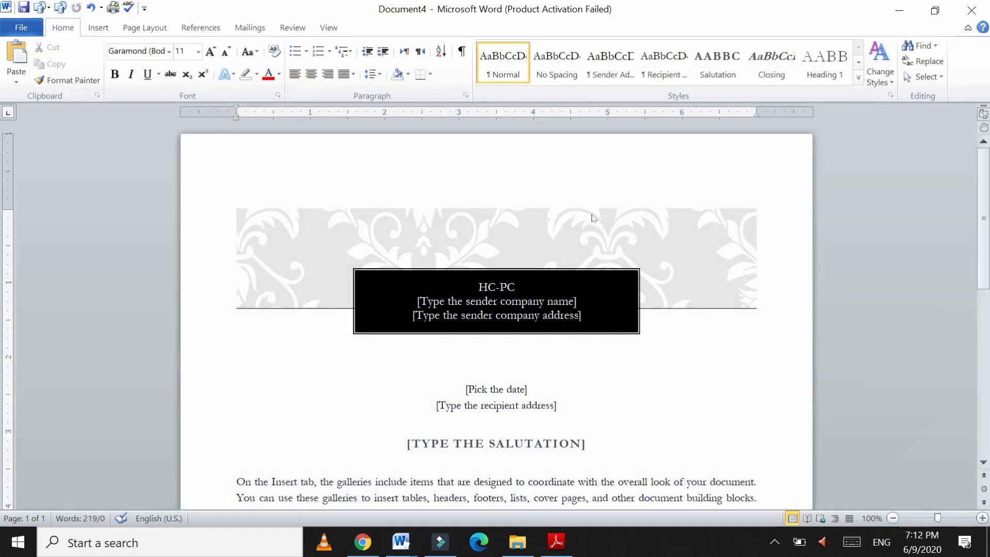
- Close the open letter document and relaunch Word with a blank document in a maximized window, dismissing the activation wizard
click(971, 10)
click(494, 298)
click(401, 541)
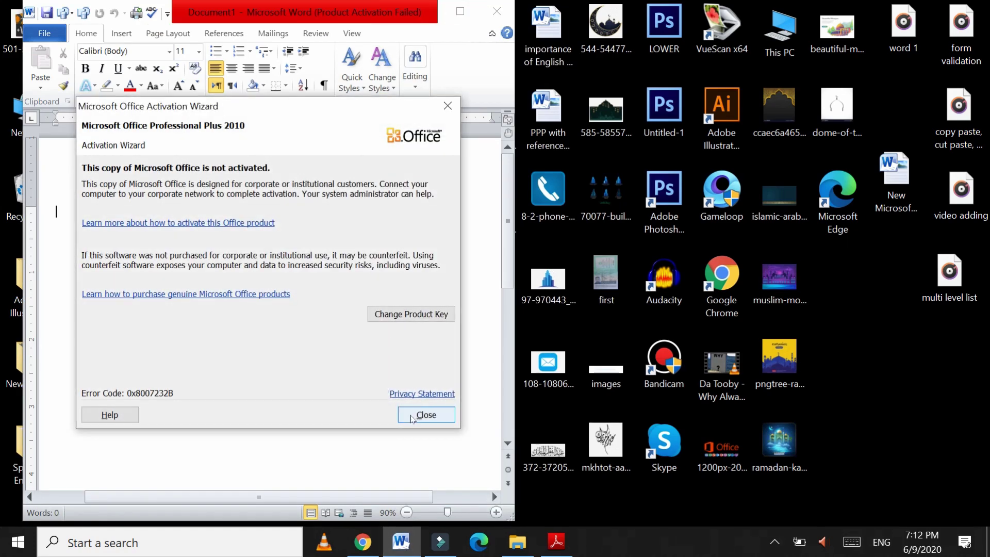
click(411, 414)
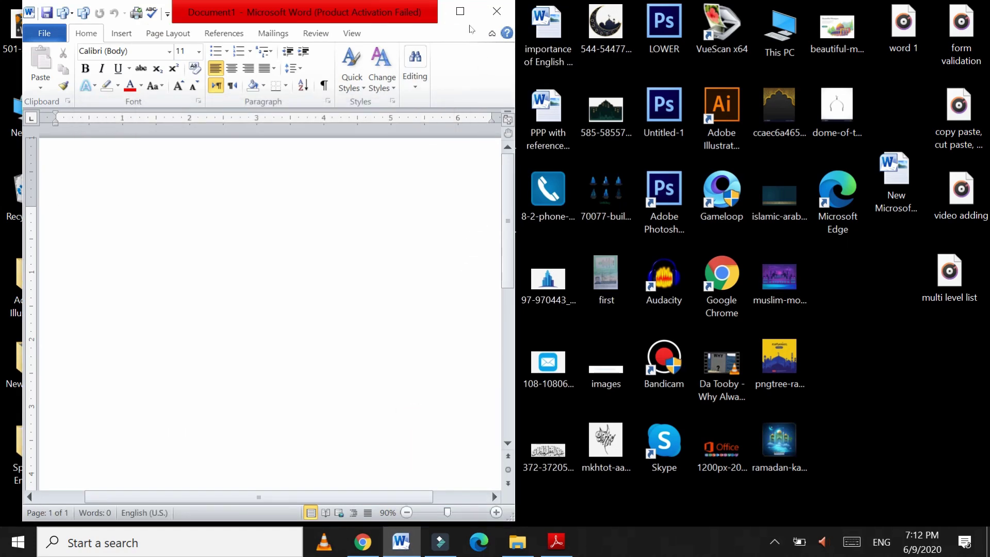
click(461, 12)
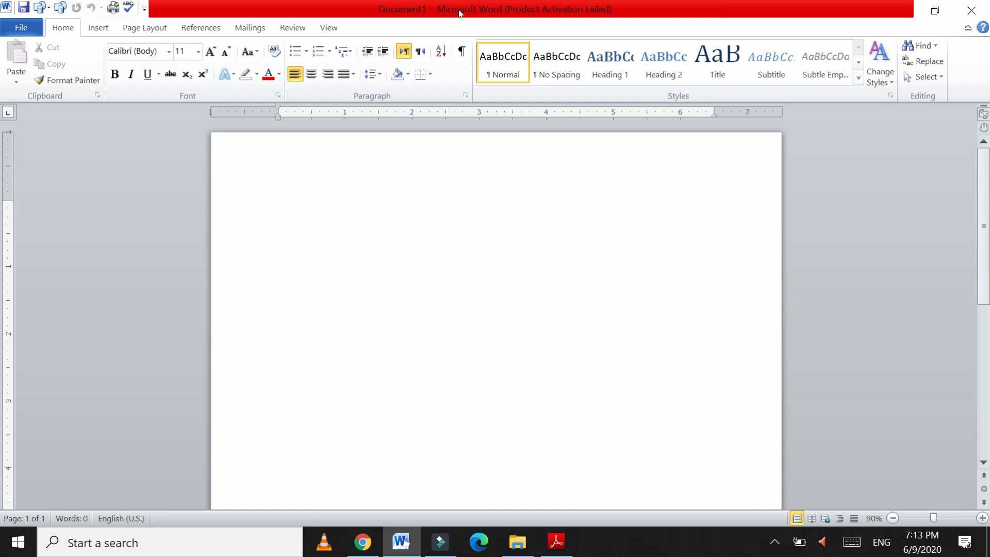
- Examine the document's information page and go through the full lists of recent documents and recent places
click(21, 28)
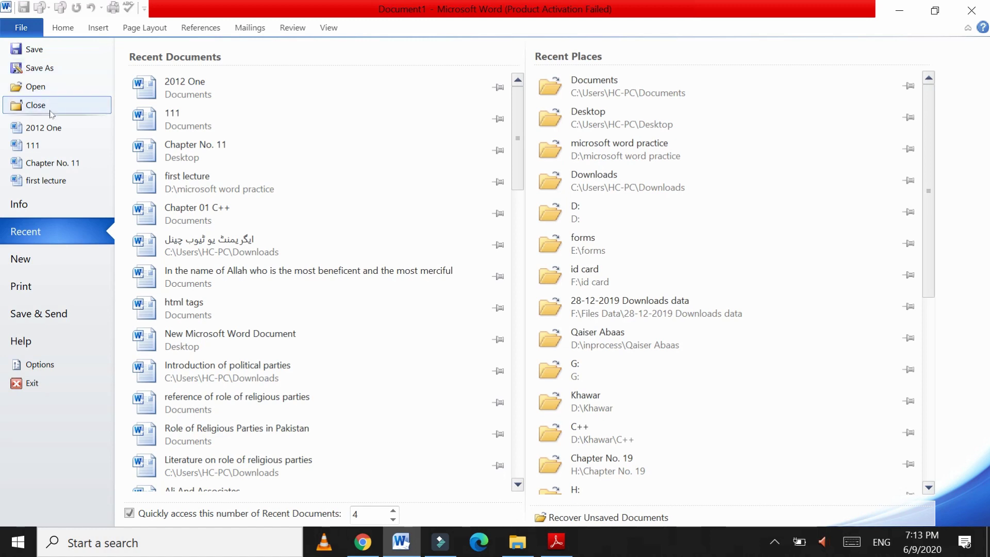
click(36, 203)
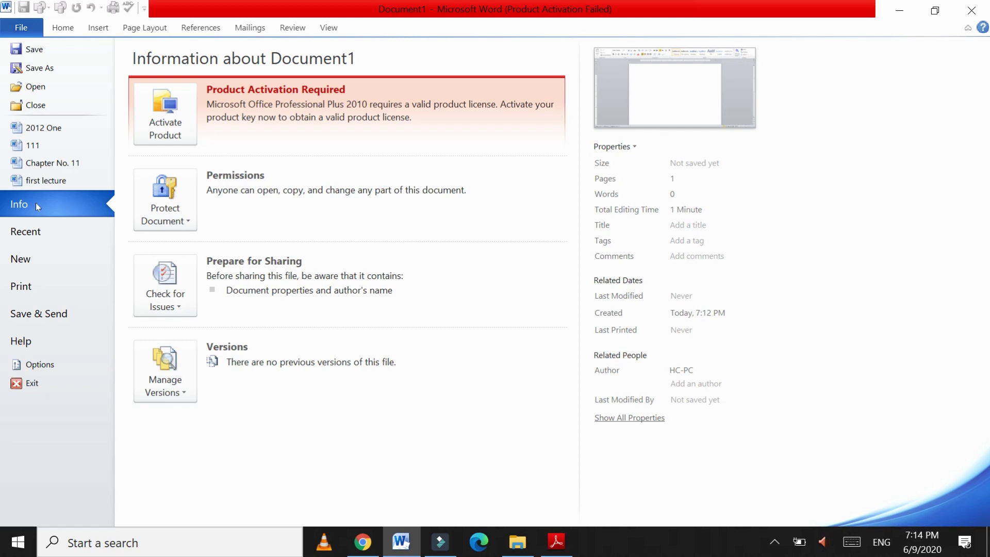
click(23, 258)
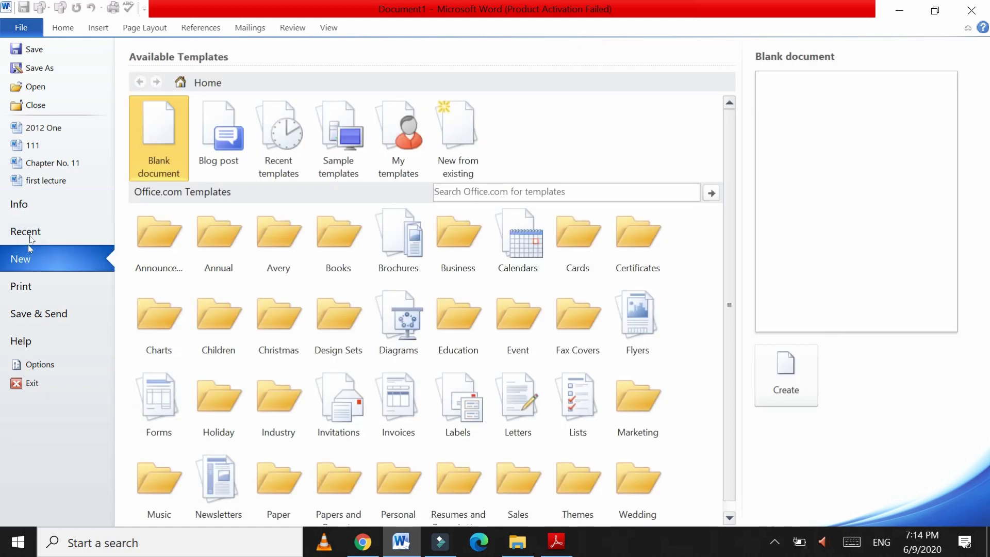
click(32, 235)
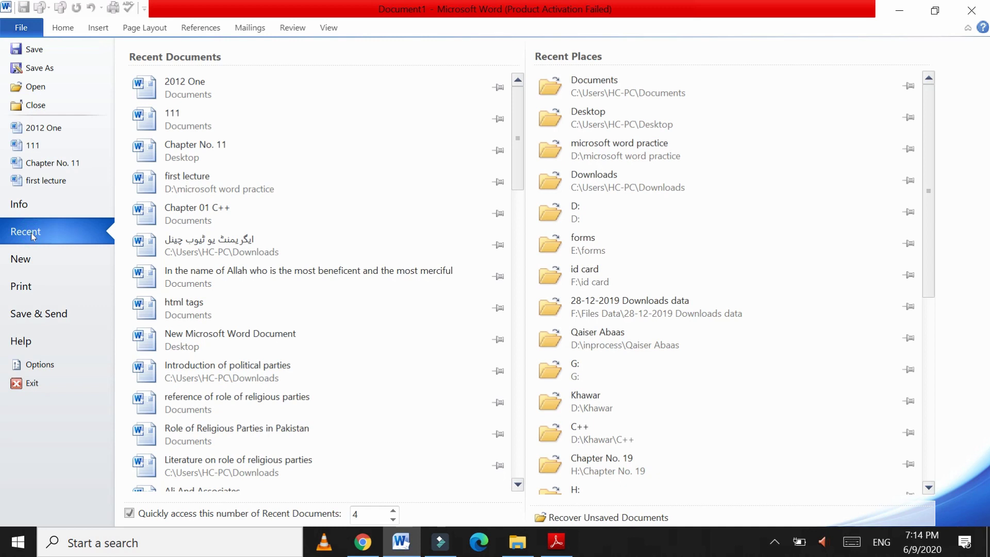
drag(517, 112, 507, 413)
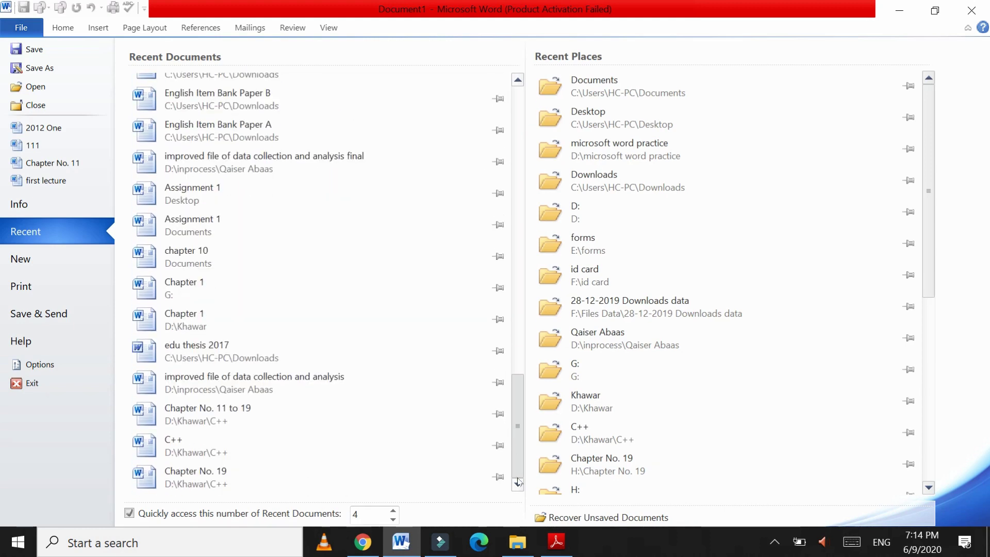
drag(522, 423, 527, 98)
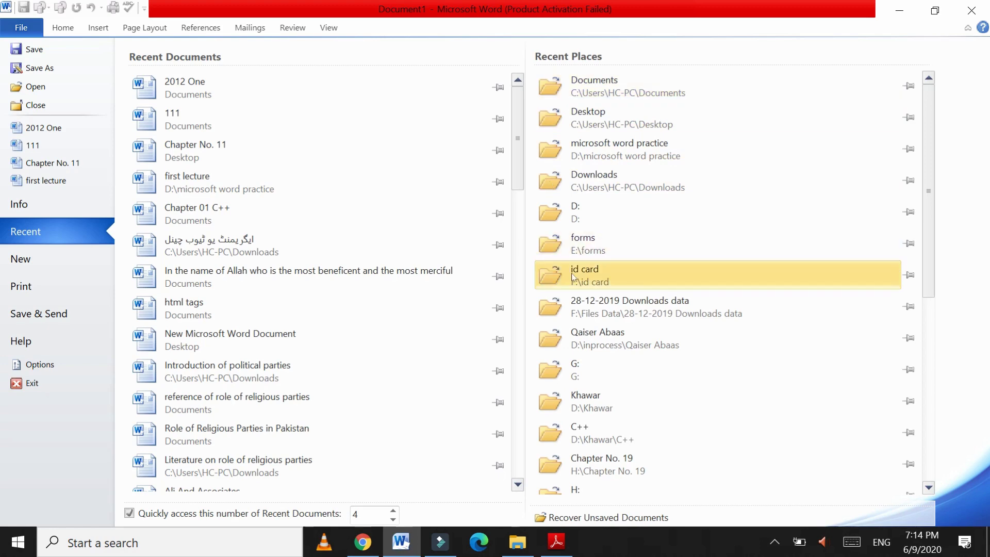
scroll(593, 319, down, 5)
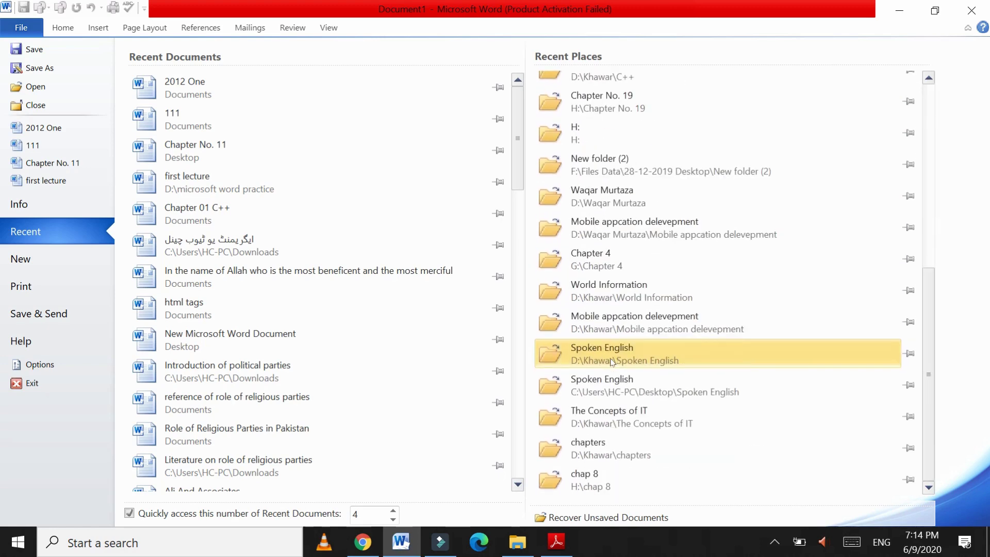
scroll(611, 361, up, 5)
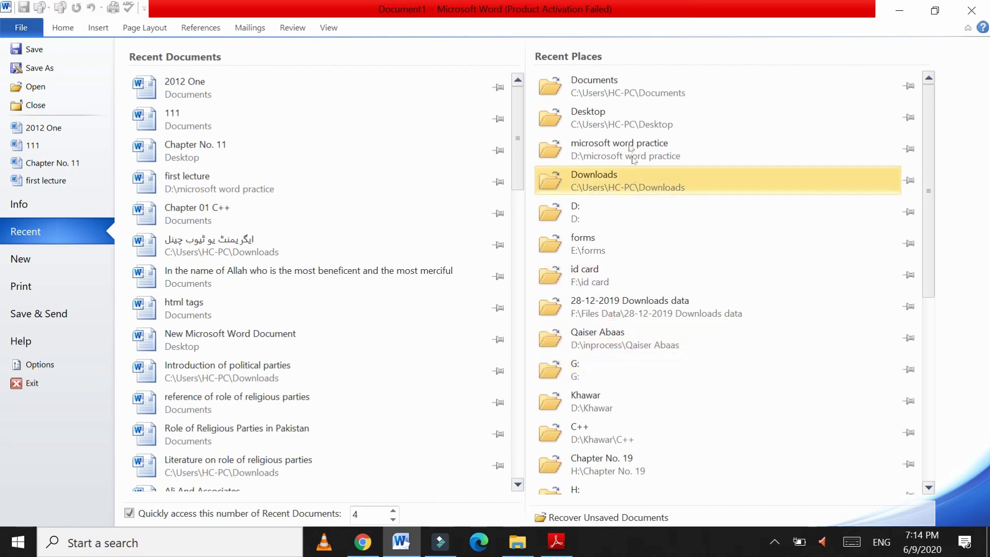
- Create a new blank document and choose the microsoft word practice folder on drive D as its save location
click(41, 255)
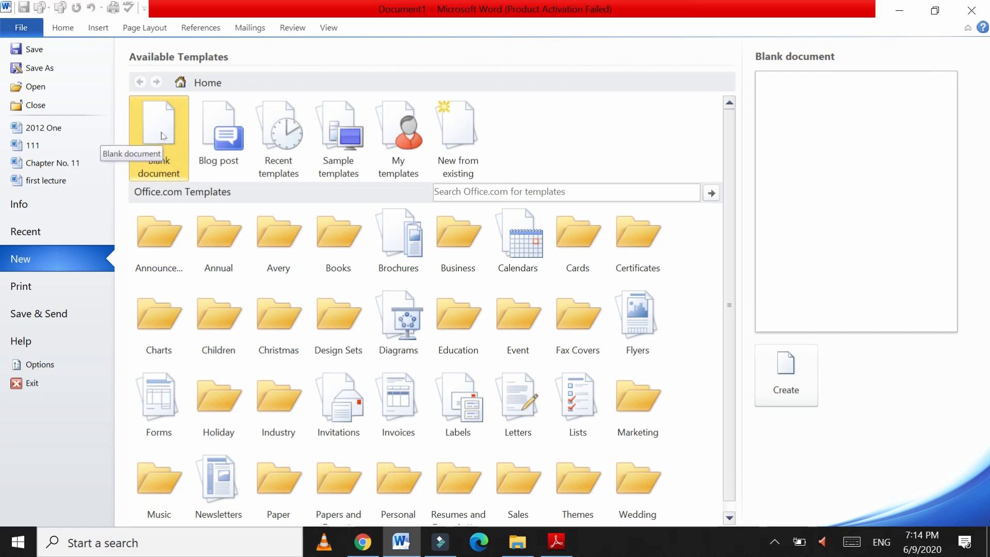
click(797, 388)
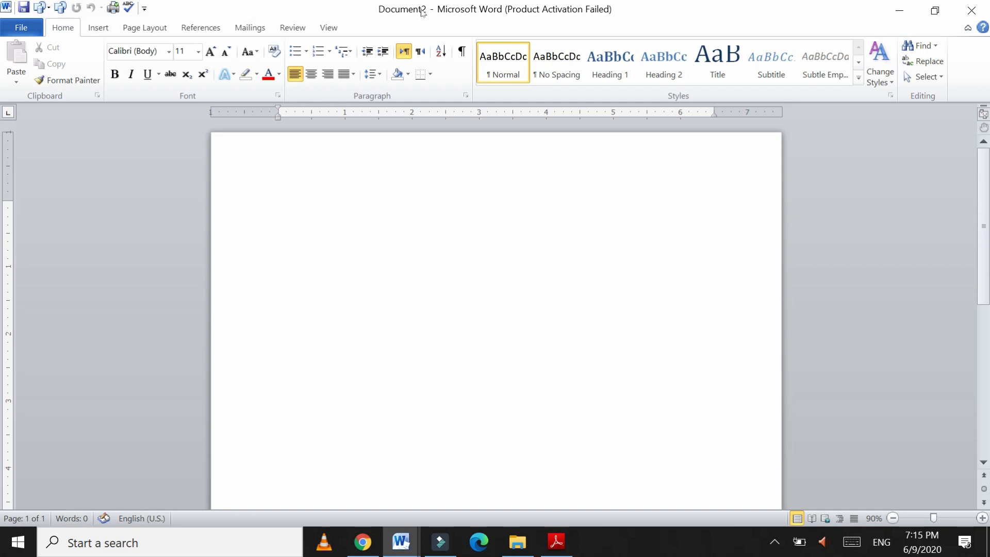
key(F12)
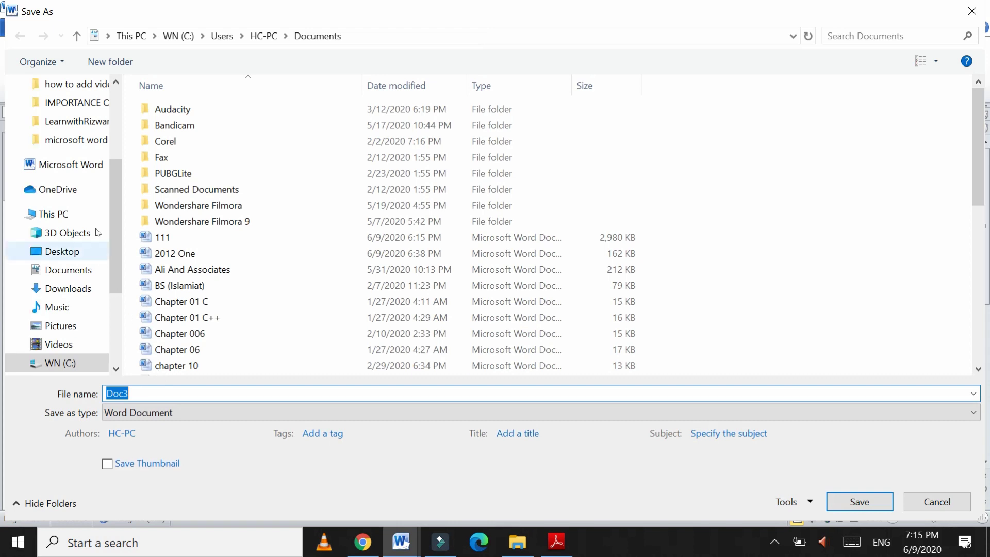
click(114, 368)
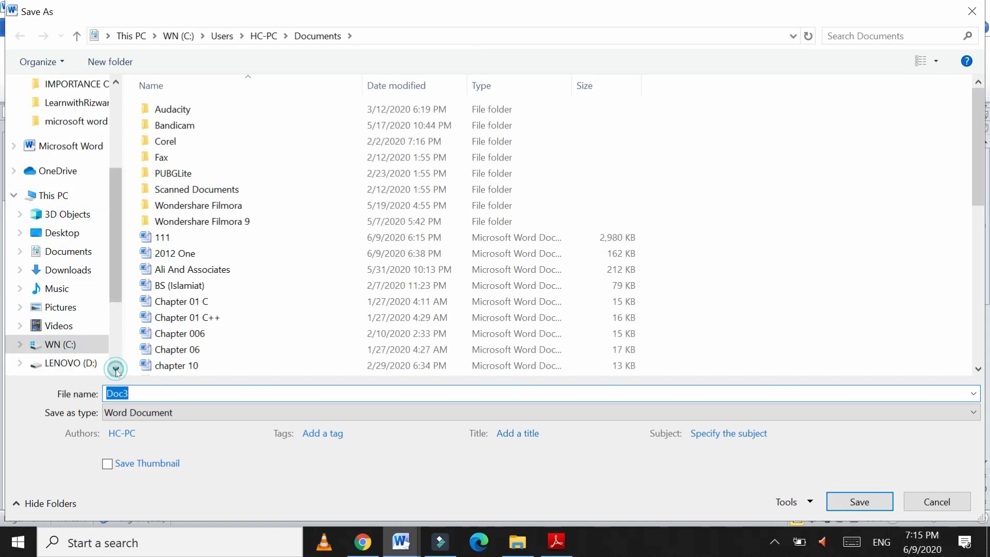
click(115, 368)
click(71, 343)
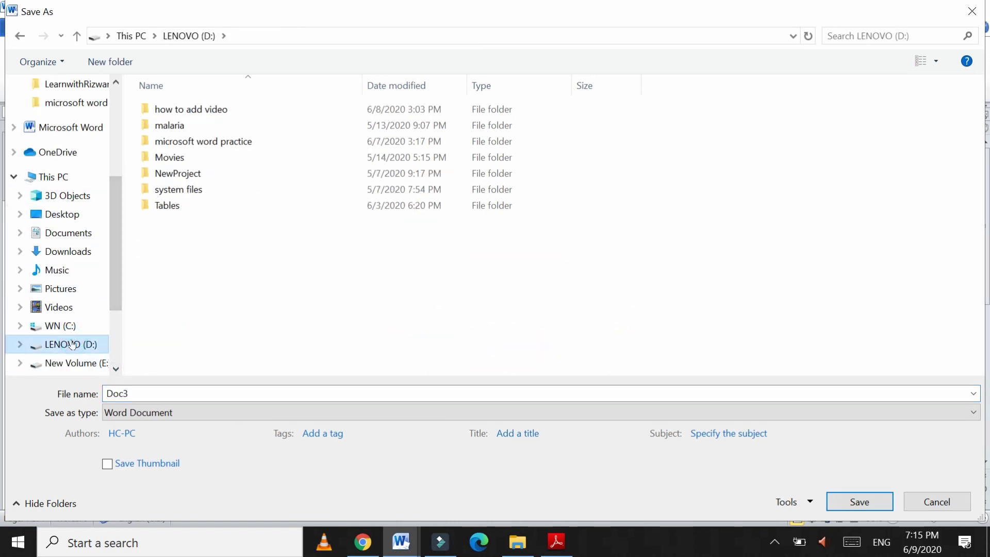
right_click(244, 266)
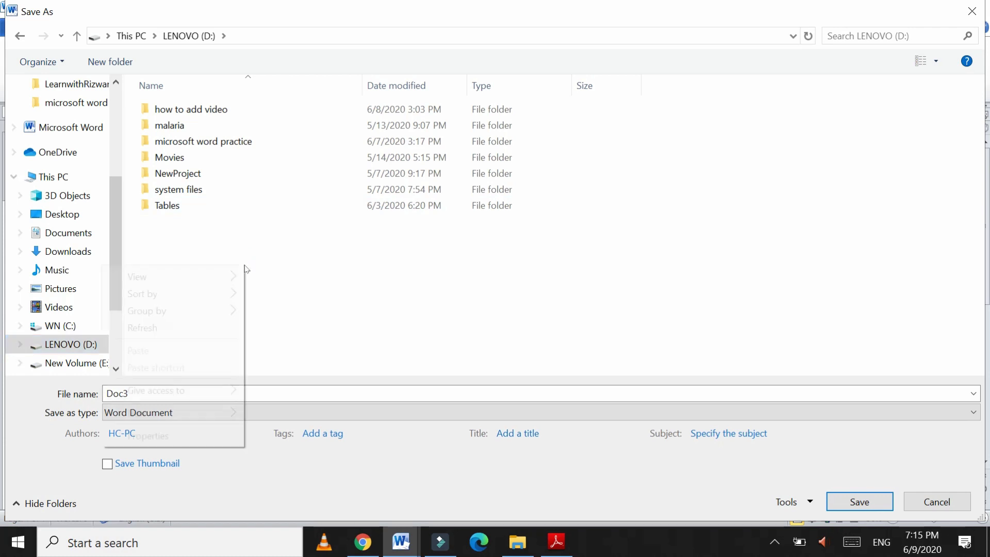
click(225, 412)
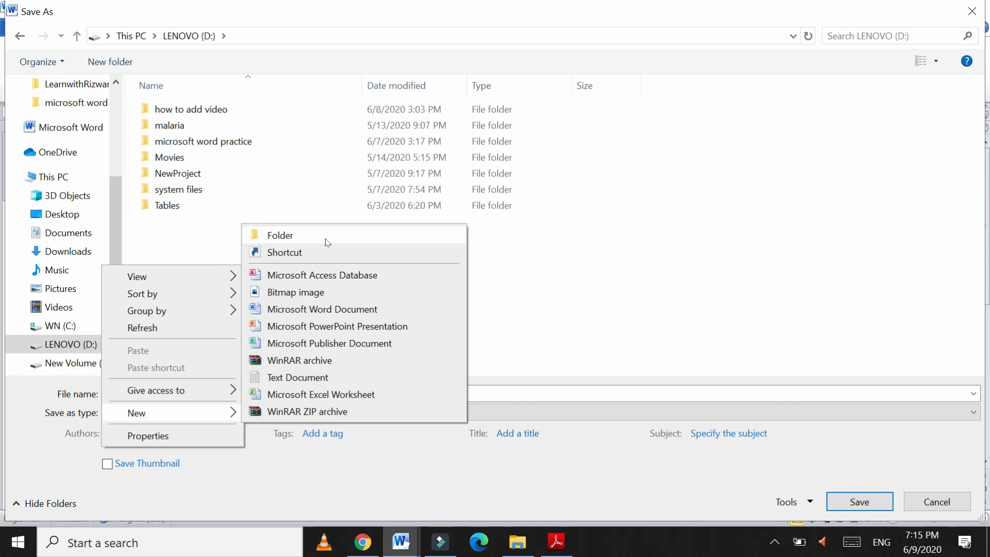
click(211, 141)
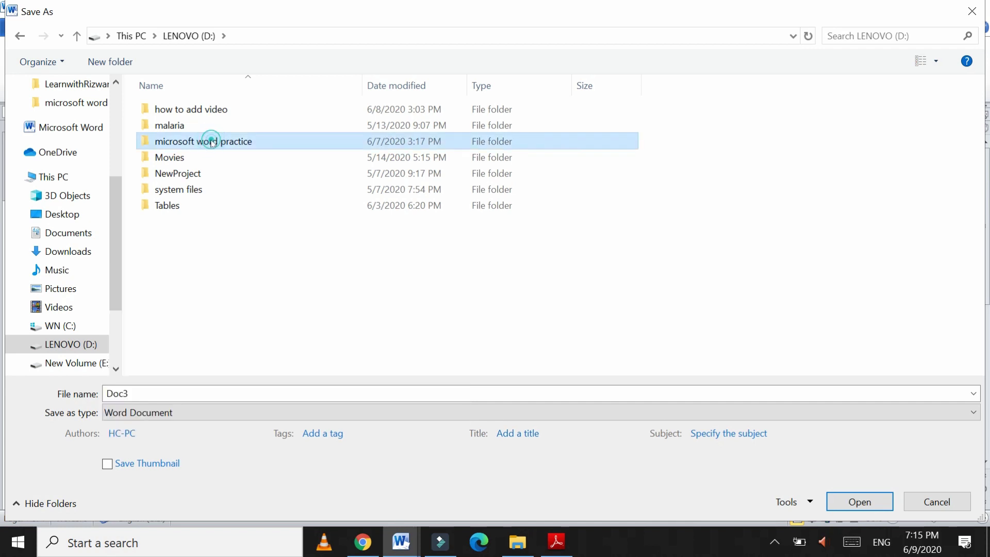
double_click(212, 141)
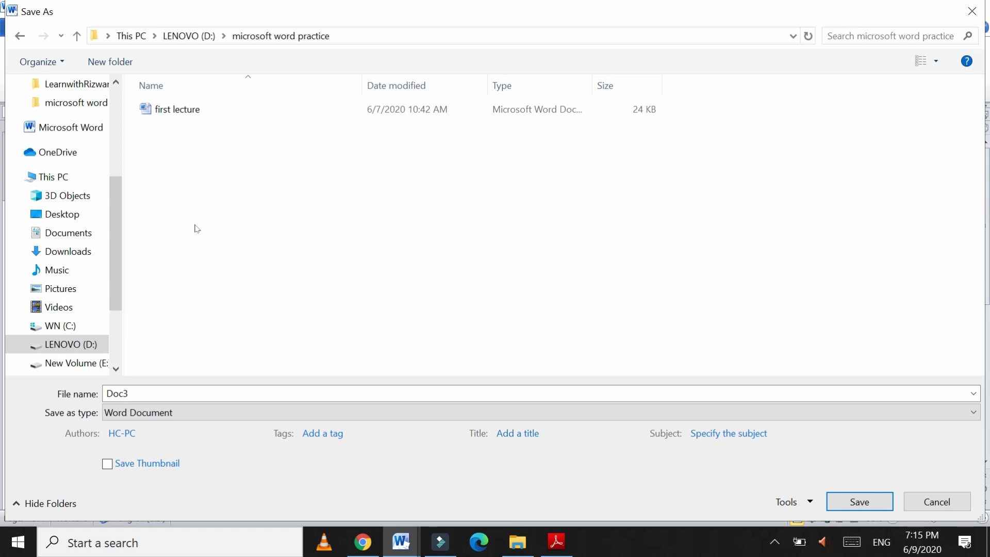
- Name the file "new blog" and save it as a Word Document
click(151, 394)
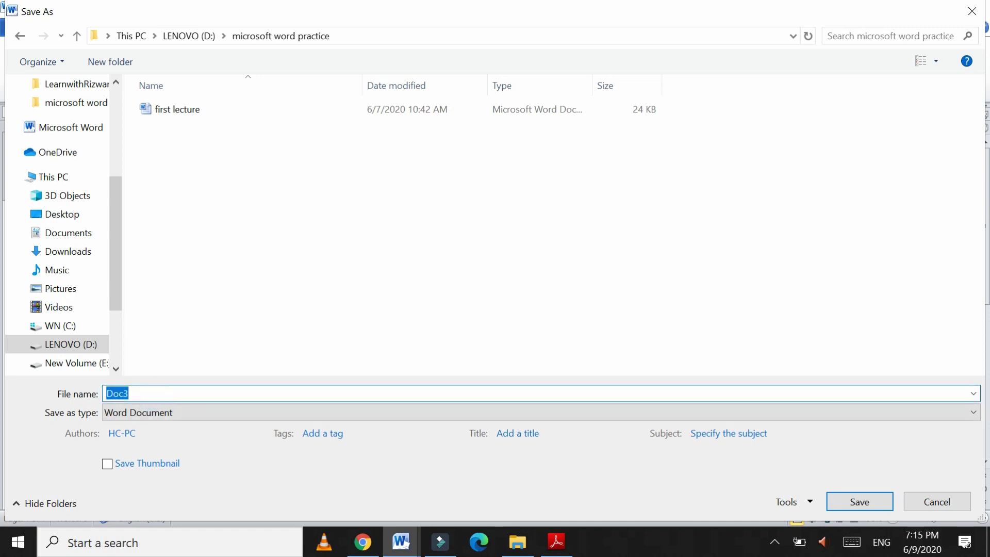
text(new blog)
key(BackSpace)
key(BackSpace)
text(log)
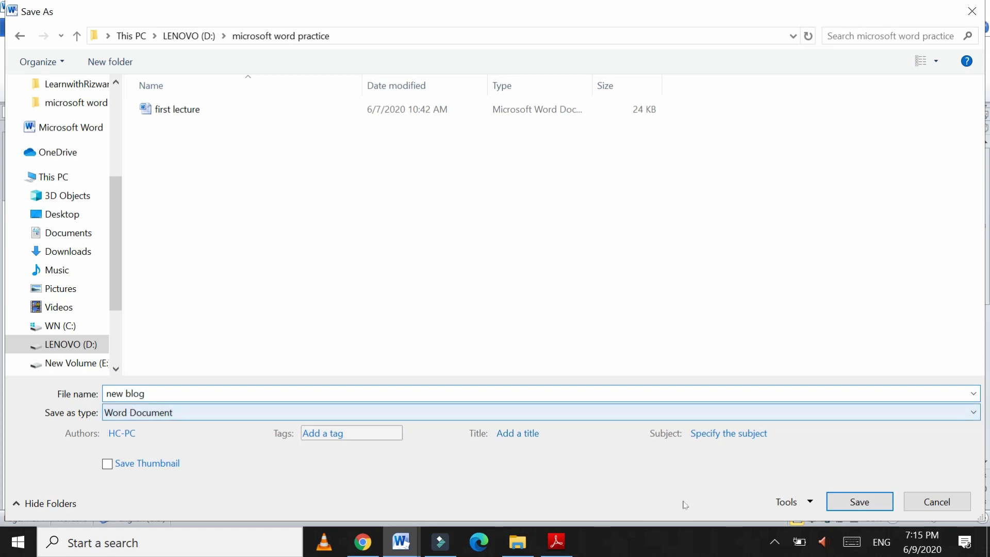
click(849, 503)
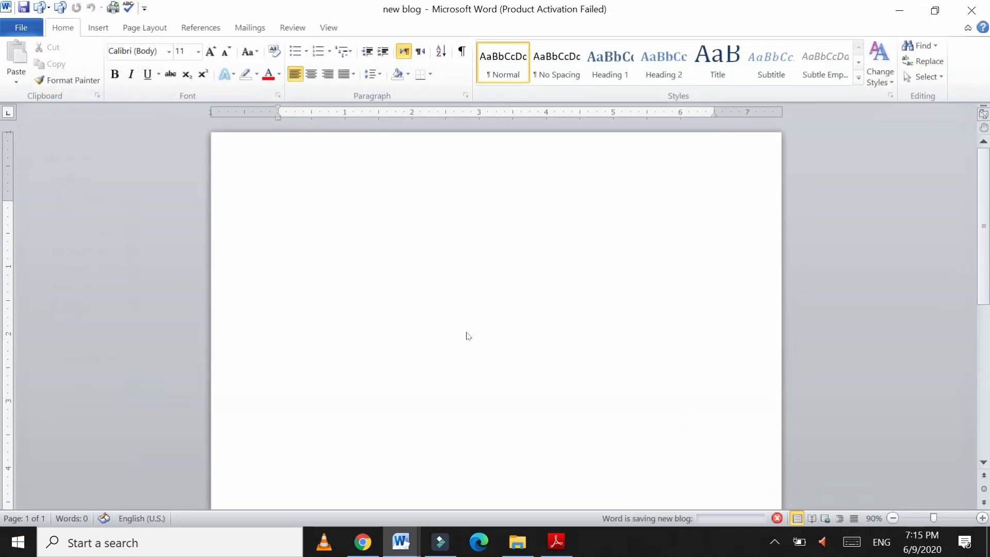
- Create a new document from the Blog post template, postponing the blog account registration
click(28, 34)
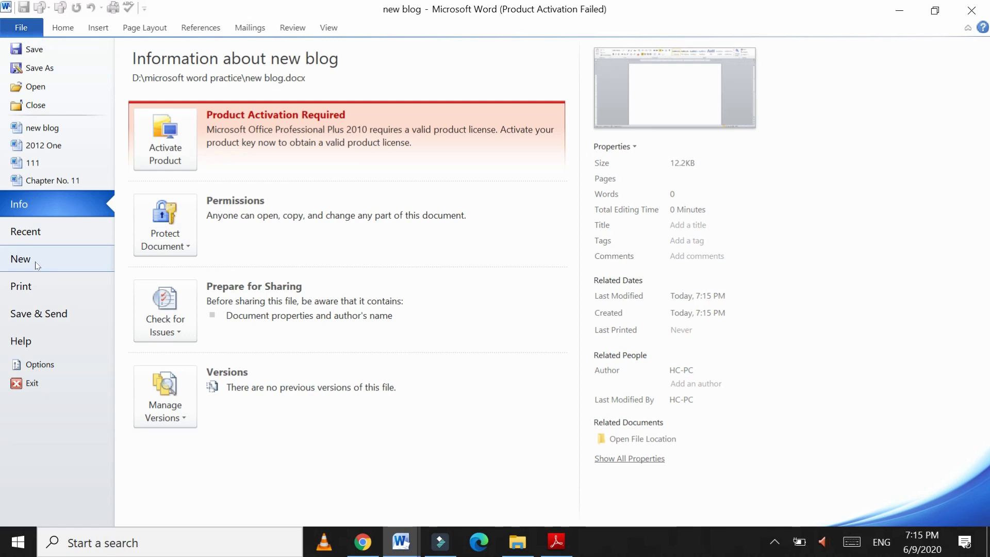
click(35, 260)
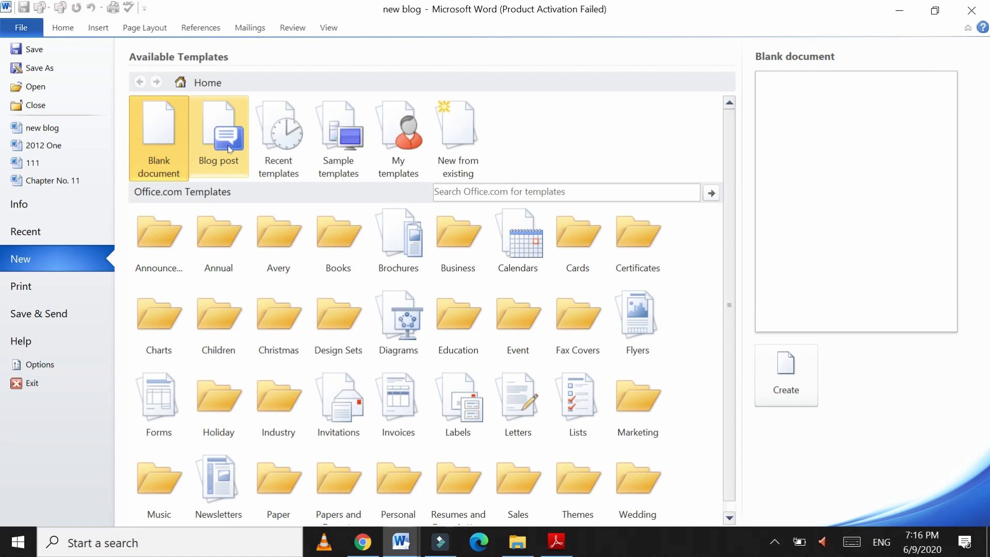
click(230, 149)
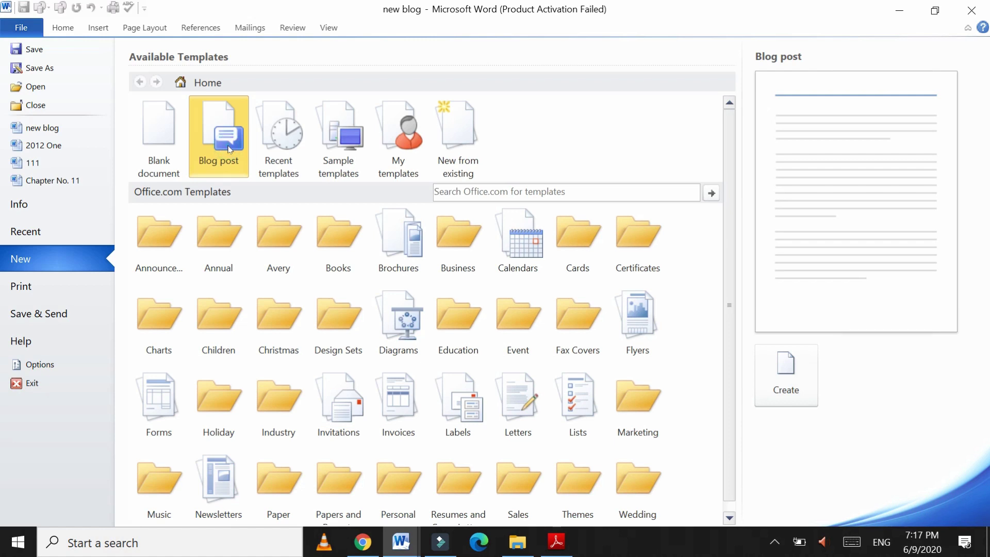
click(784, 358)
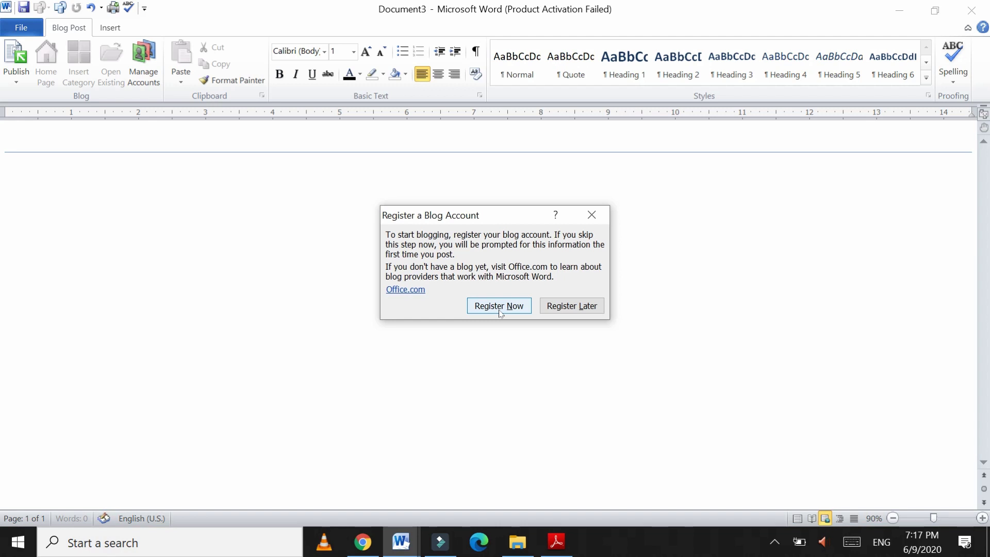
click(576, 311)
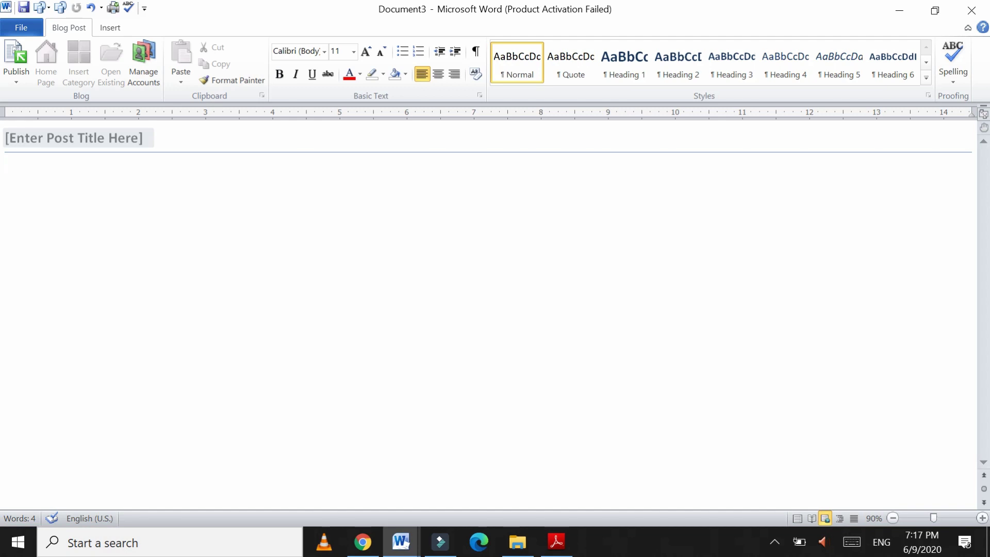
- Title the post "Lahore" and begin the body with "Lahore is an ancient city of Pakistan and has the population more than 20 million people"
click(49, 139)
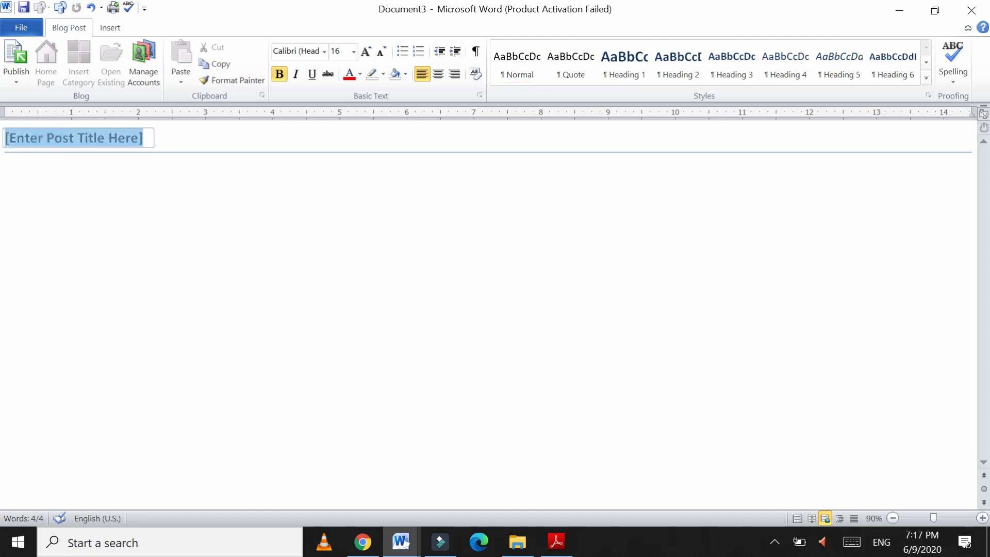
text(Lahore)
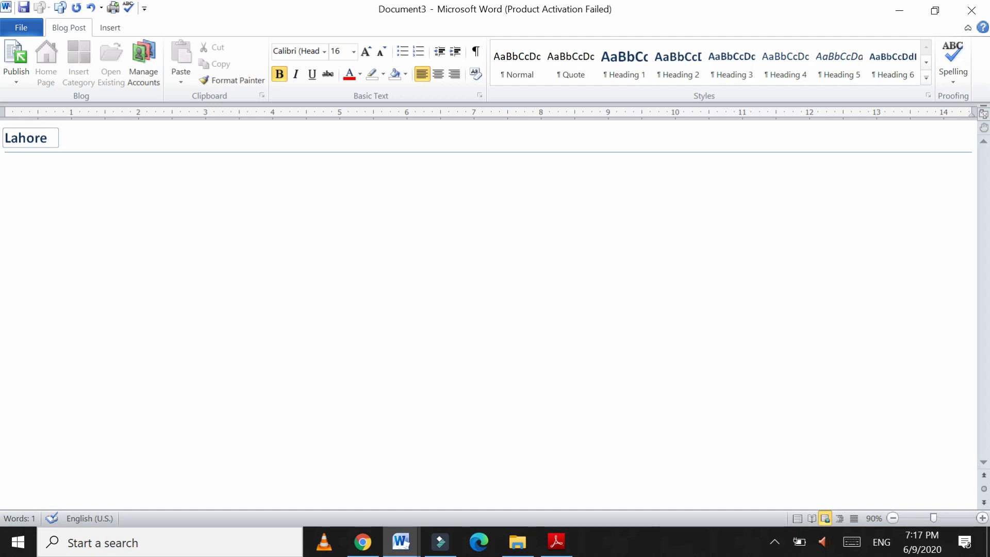
click(88, 186)
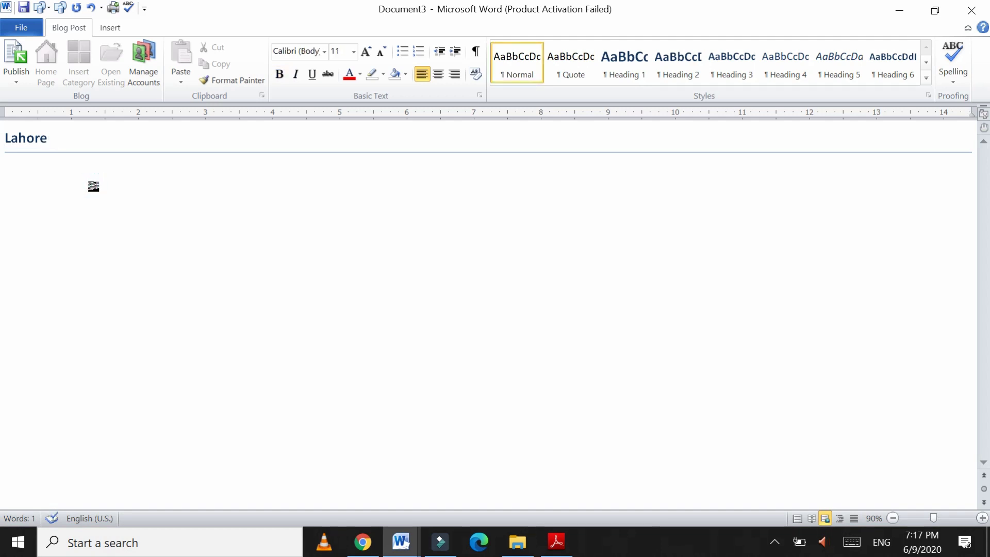
text(lahoe)
key(BackSpace)
text(re si)
key(BackSpace)
key(BackSpace)
text(is an anc)
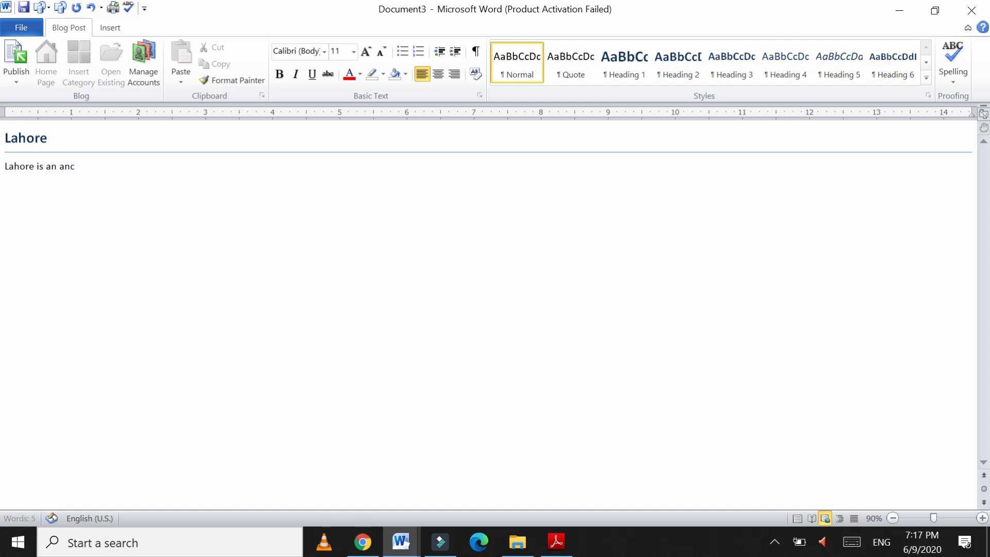
text(ient city )
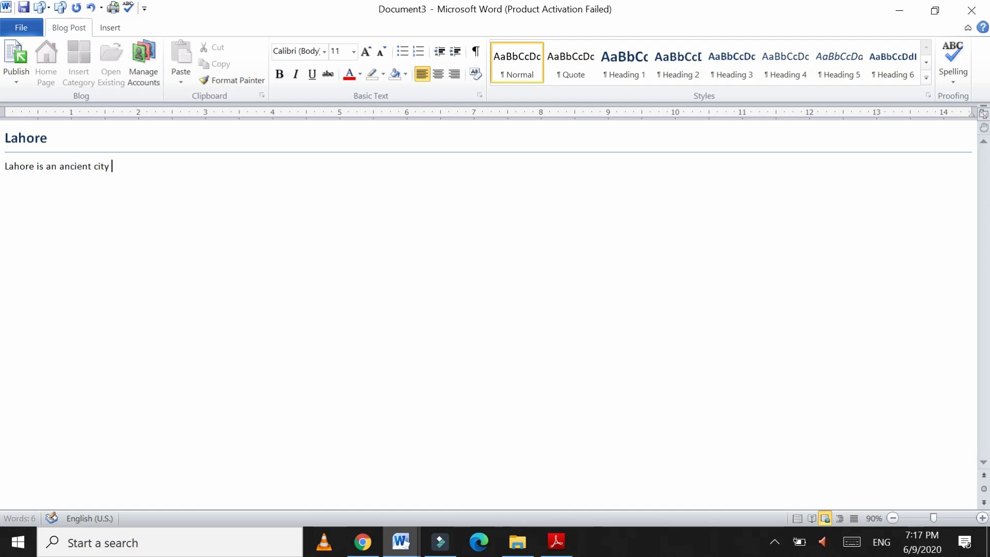
text(of )
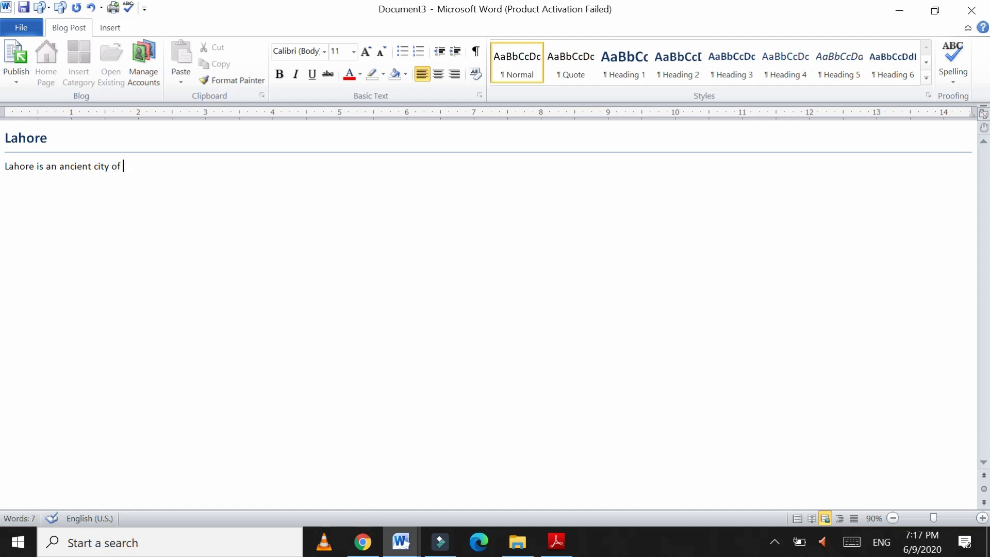
text(Pakistan and)
text(has)
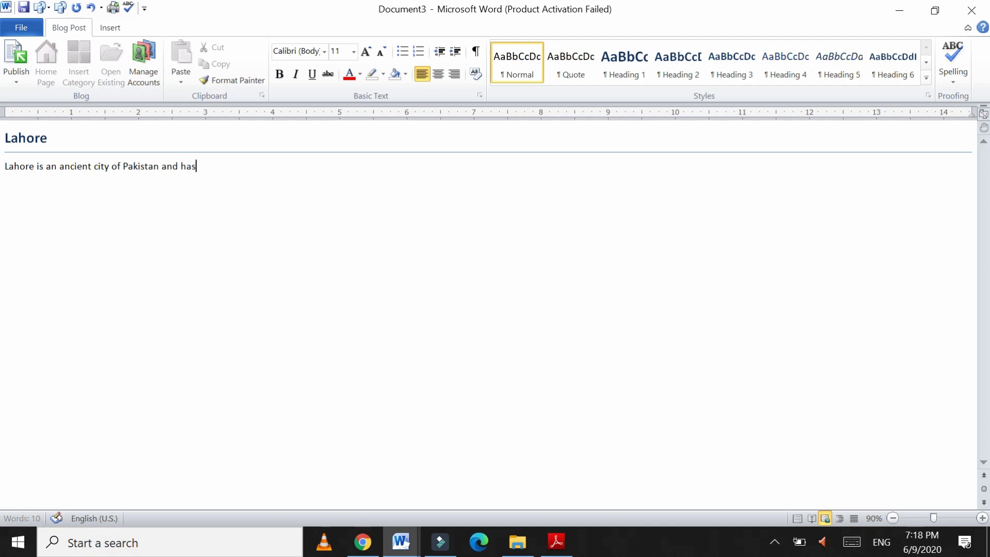
text( the population more than)
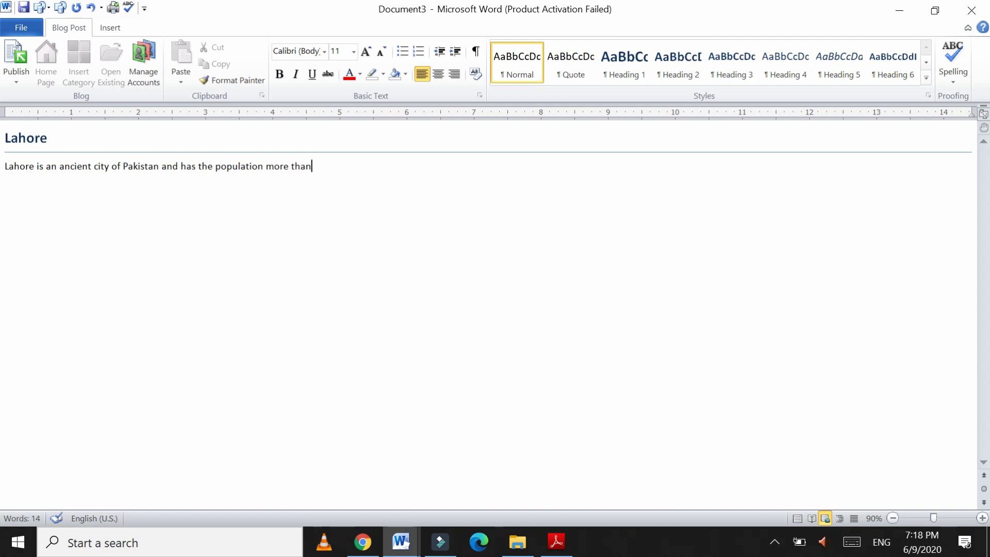
text(20 million people)
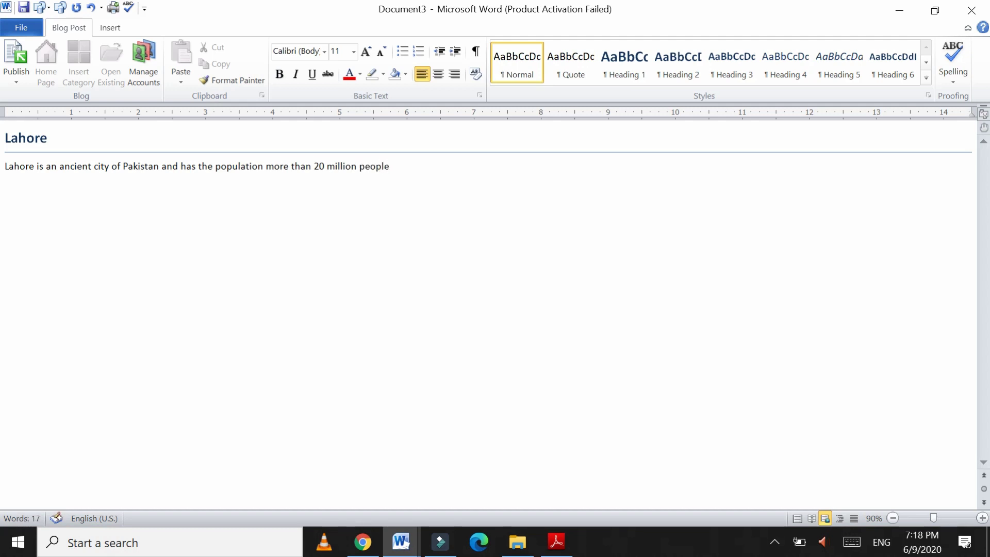
- End the first sentence and continue with "Lahore has a lot of historical places and the people who are living there are"
text(. )
text(lah)
text(ore ha)
text(s )
text(a lot)
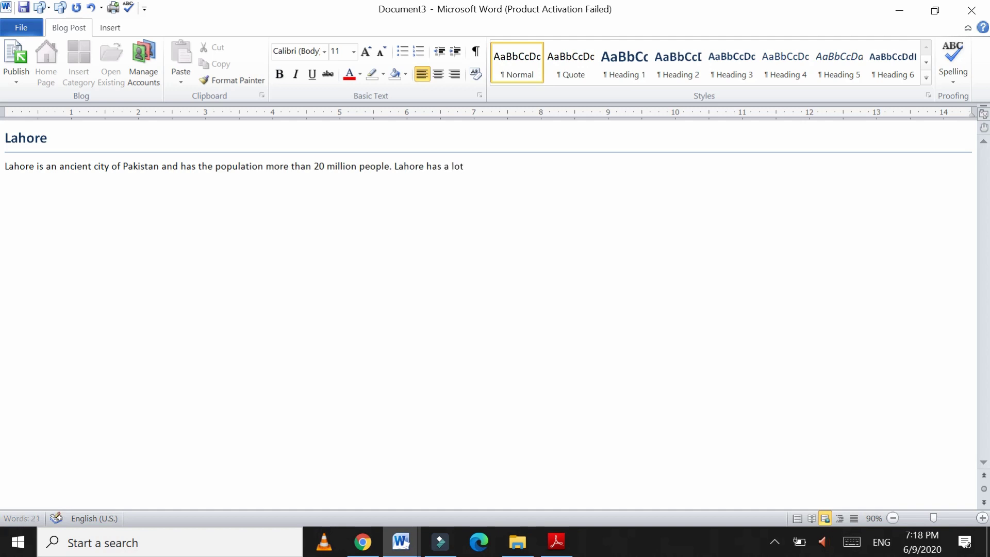
text( of historical places and the)
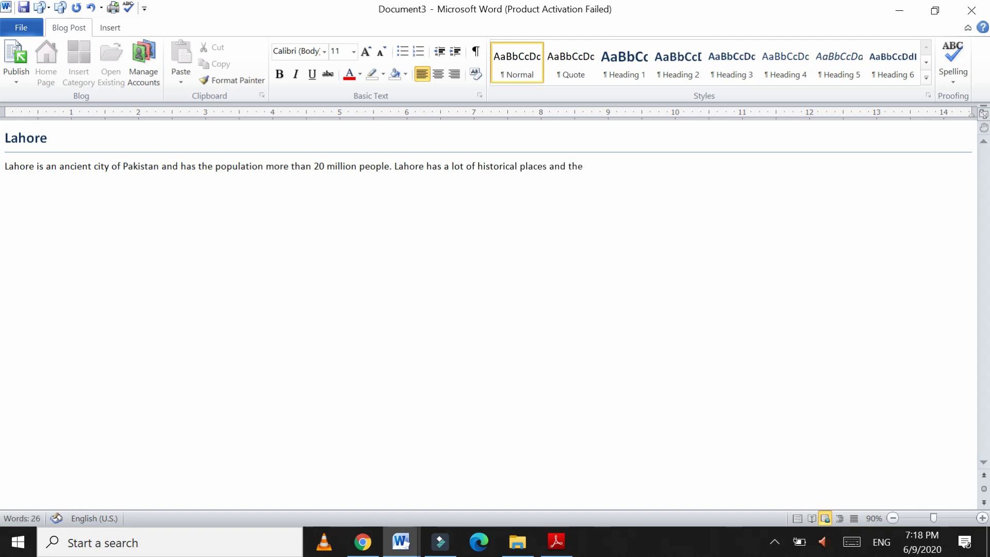
text( people who)
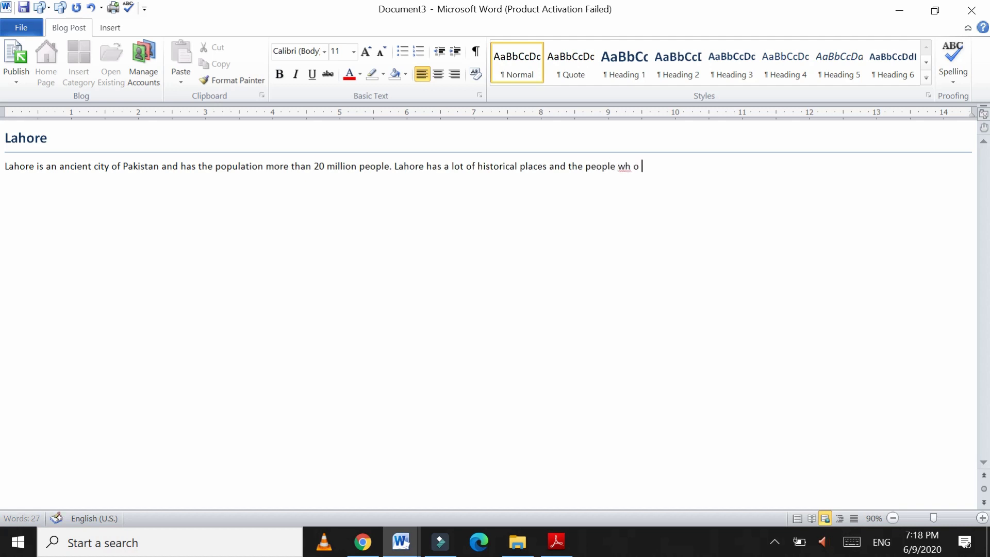
text( are living there are )
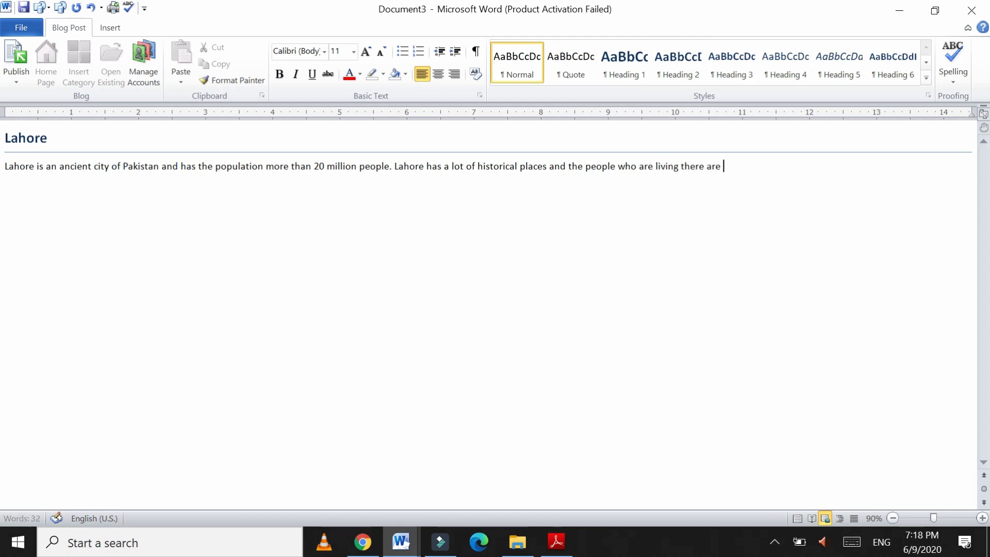
- Complete the second sentence with "sometime called" followed by "Lahori" in double quotation marks and a period
text(sometime c)
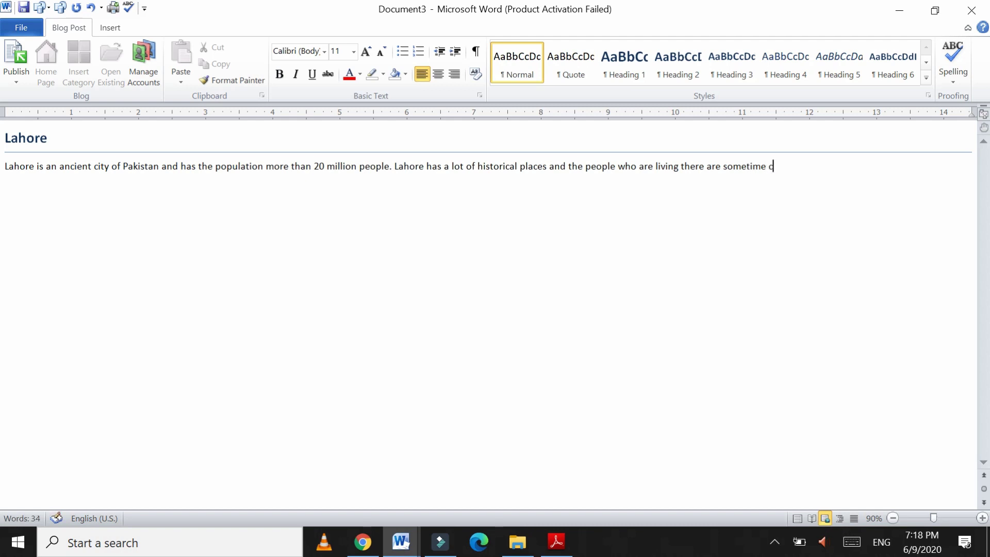
text(alled)
text( ")
text( ")
key(Left)
text(Lahio)
key(BackSpace)
key(BackSpace)
text(iru)
key(BackSpace)
key(BackSpace)
key(BackSpace)
text(ori)
key(Right)
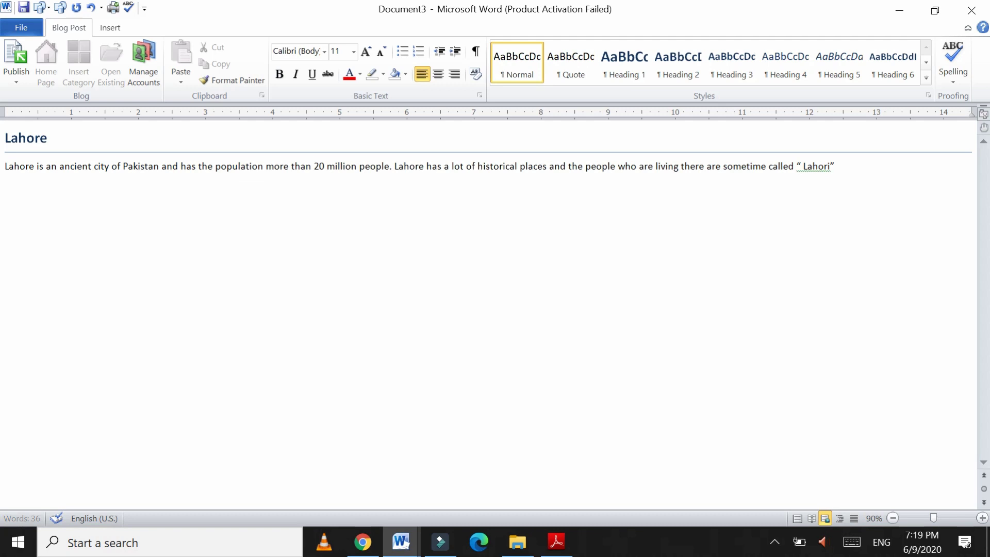
text(.)
- Add the third sentence "Lahori are very choosy but they like spicy foods" to the paragraph
text( the)
key(BackSpace)
key(BackSpace)
key(BackSpace)
text(Lahori )
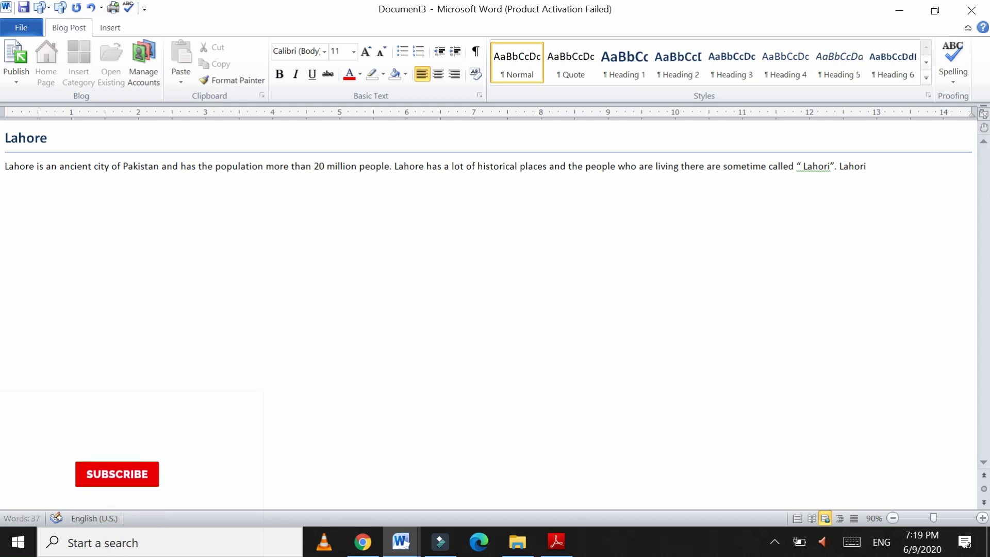
text(are )
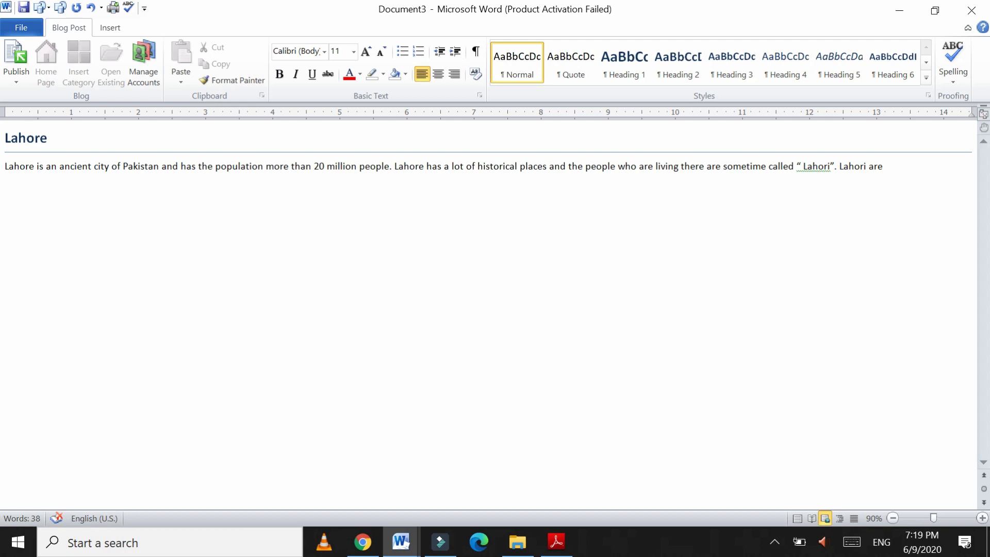
text(very cgho)
key(BackSpace)
text(hoosy )
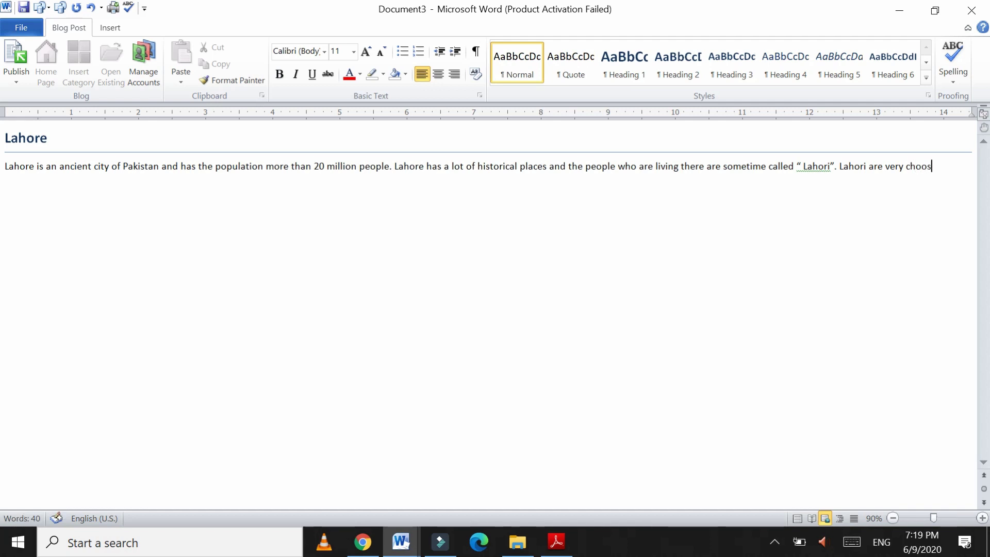
text(but they)
text( like )
text(spicy fo)
text(ods)
- End that sentence and add "food street which is situated near Azadi Chowk is the best place to visit in the night."
text(. food)
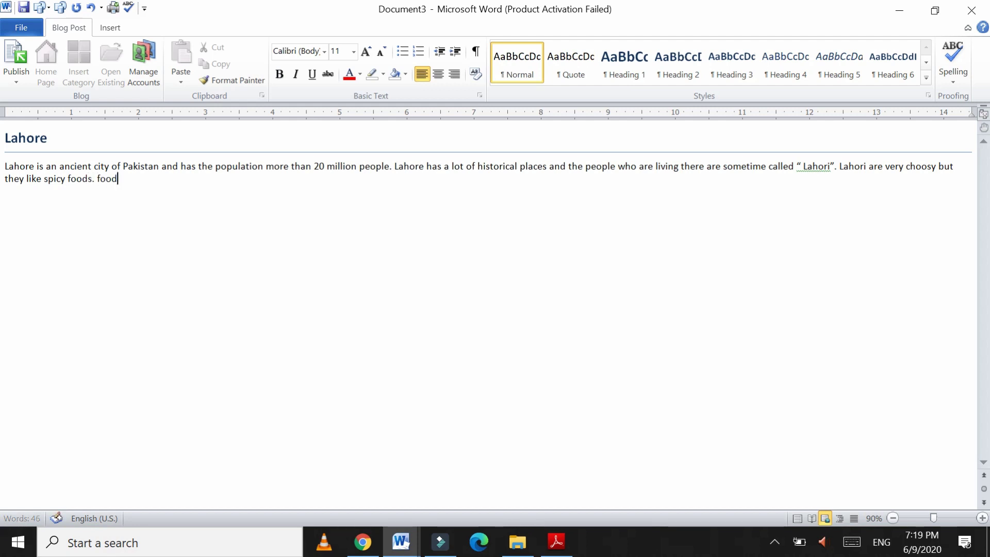
text( street which is)
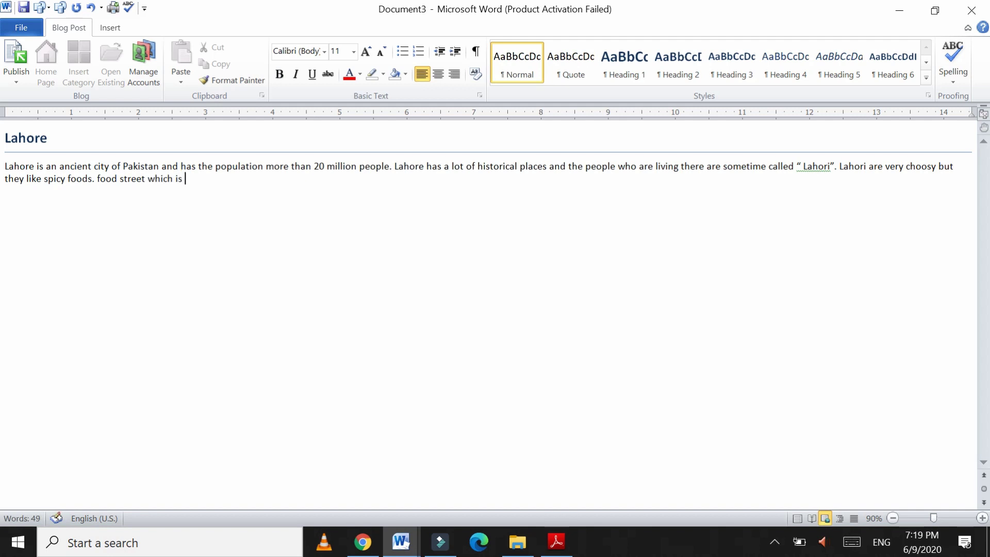
text( situated tnu)
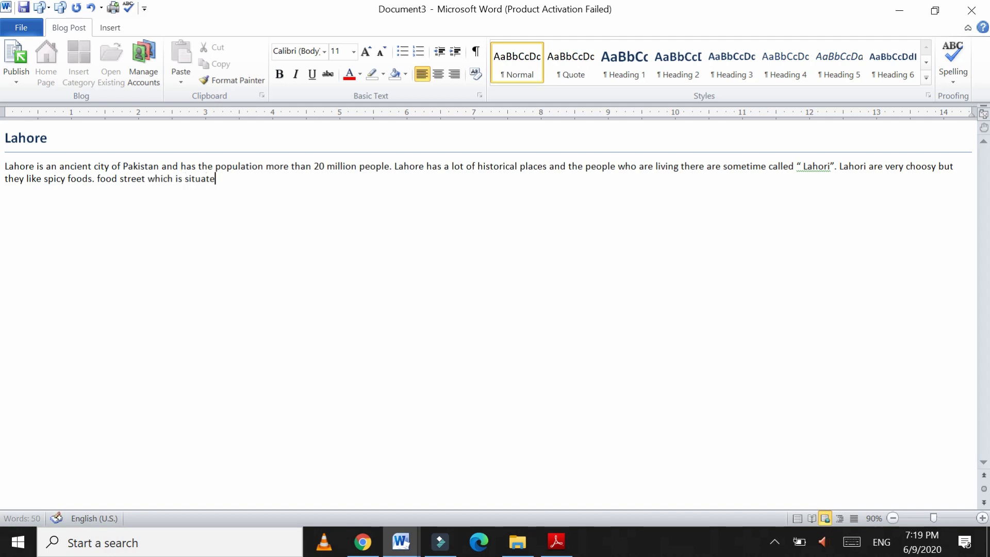
key(BackSpace)
key(BackSpace)
key(BackSpace)
text(near Azadi Chowk)
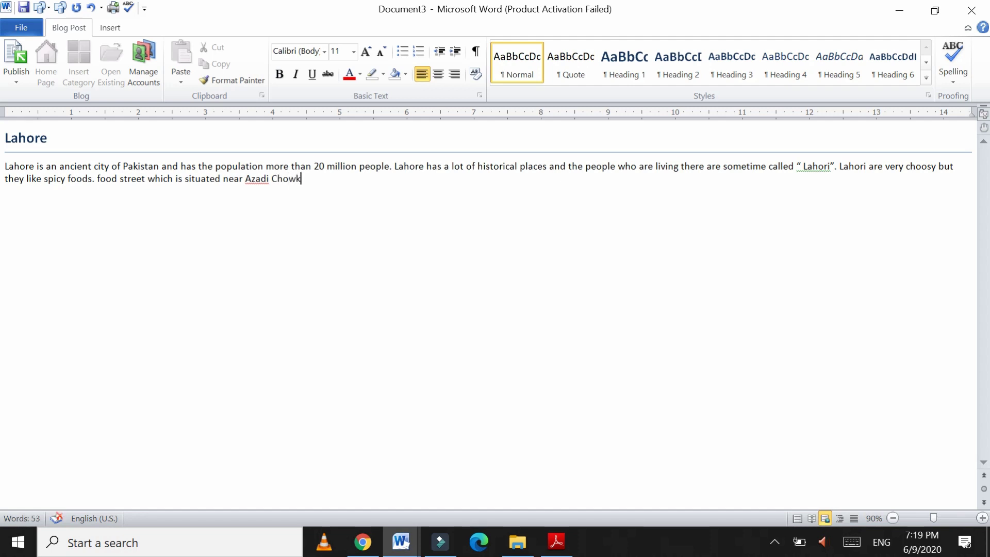
text( is the)
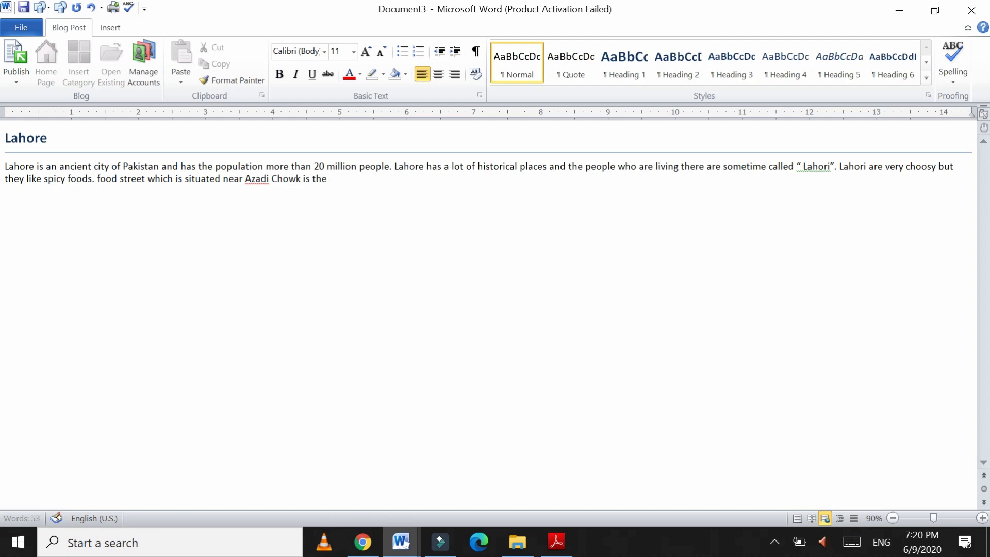
text( best place to visi)
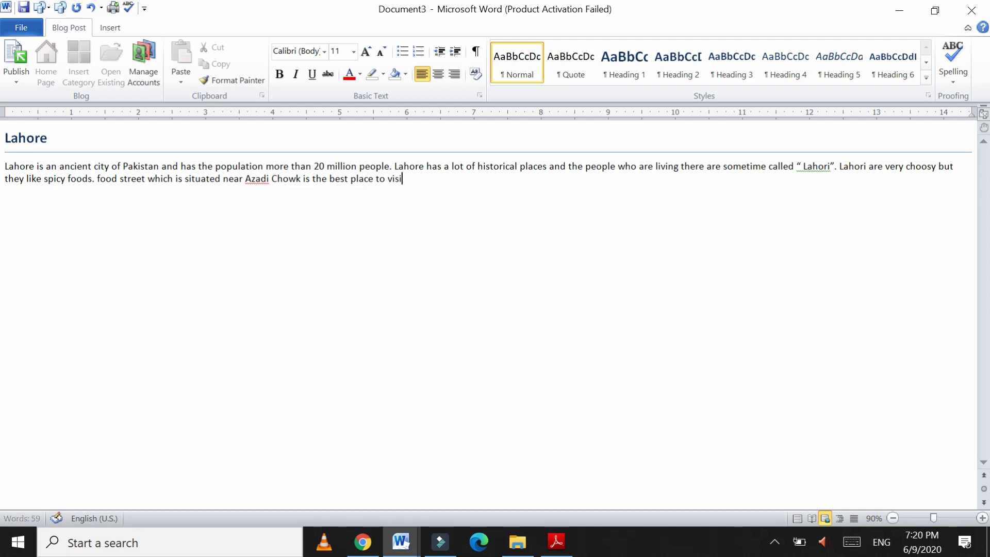
text(t in the night,)
key(BackSpace)
text(.)
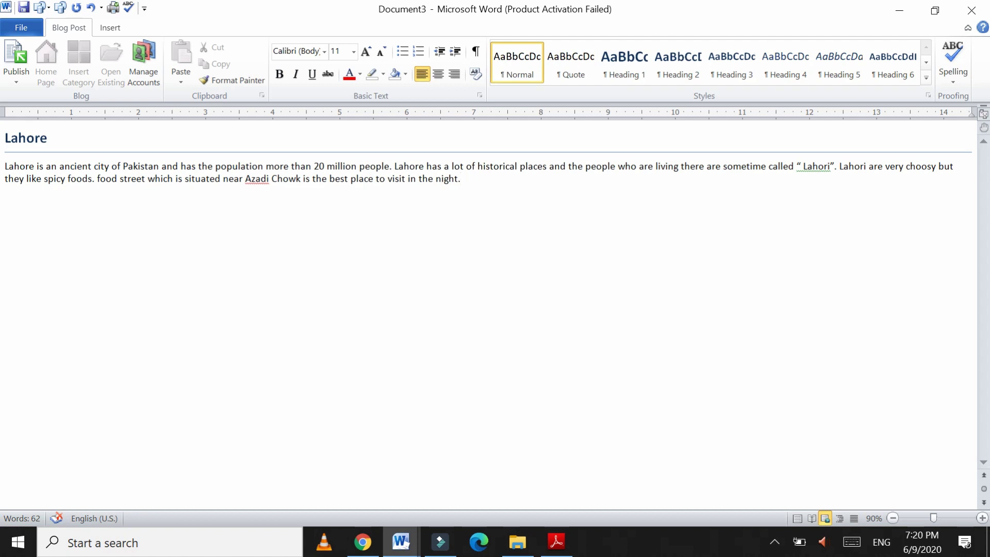
- Examine the blog accounts manager and the registration dialog for publishing the post, closing both without registering an account
click(152, 73)
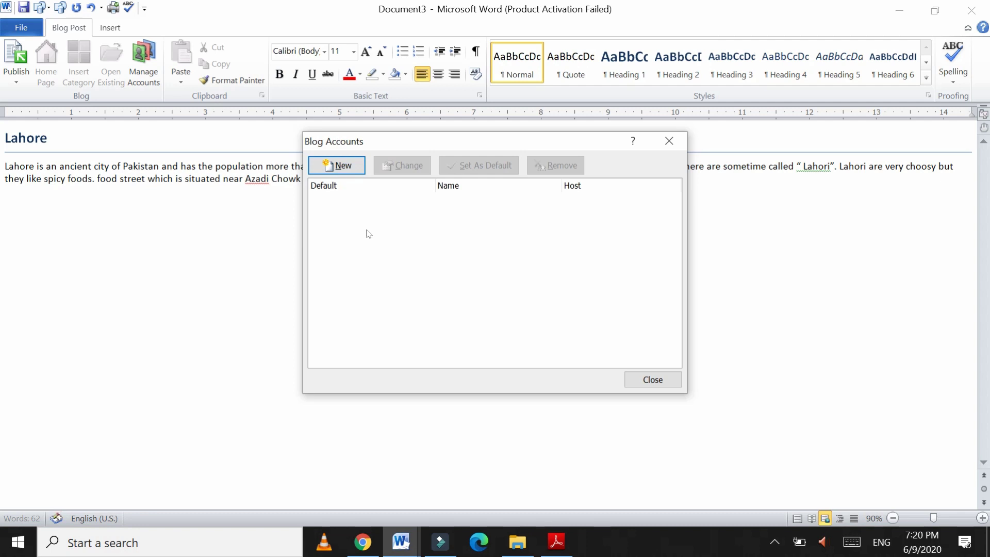
click(645, 380)
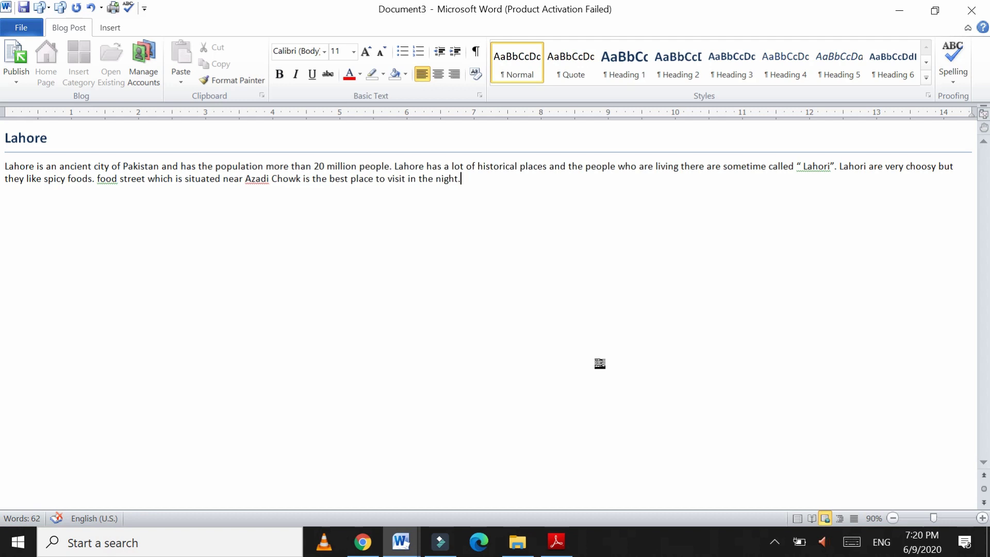
click(14, 56)
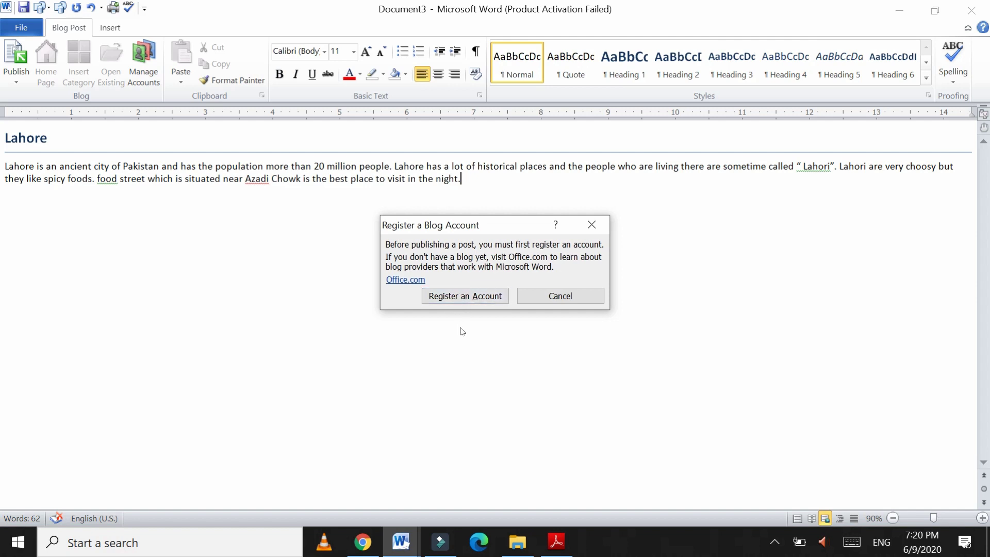
click(539, 296)
click(521, 294)
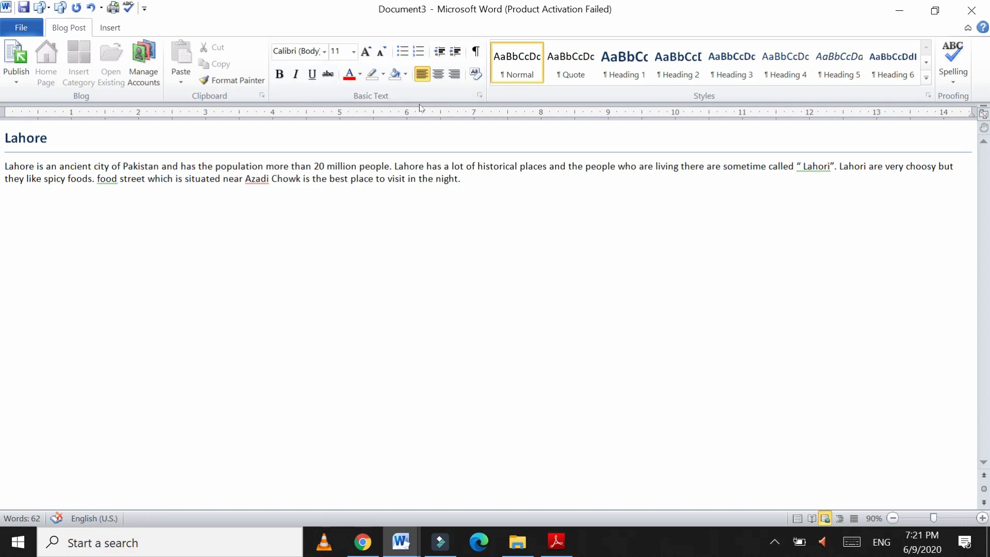
- Select the text "Azadi Chowk" in the post and start inserting a hyperlink on it
click(110, 26)
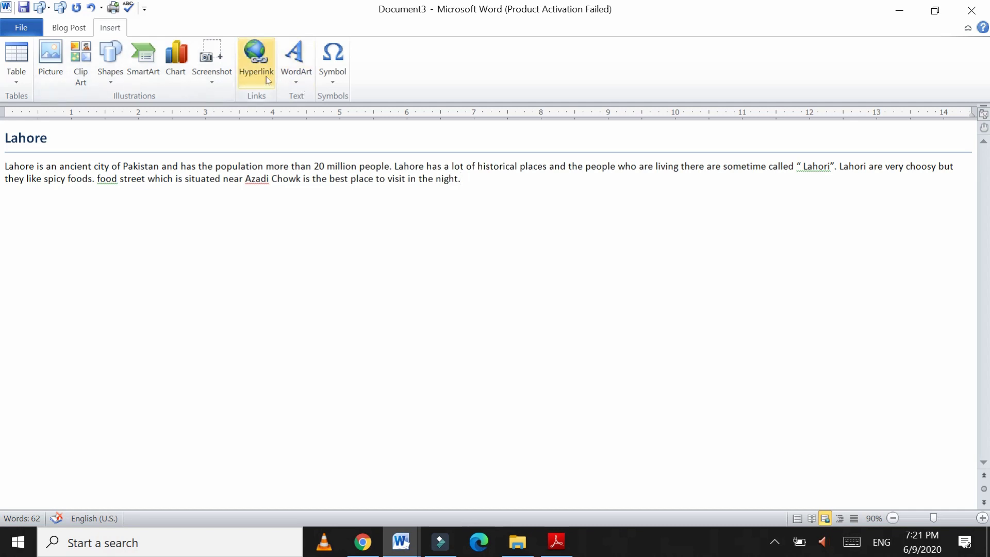
drag(304, 179, 245, 180)
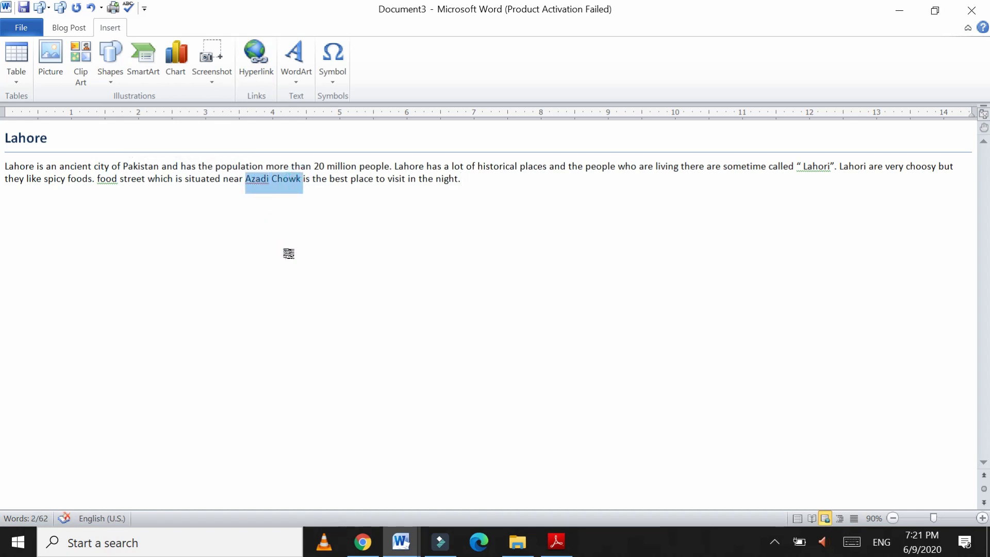
click(261, 74)
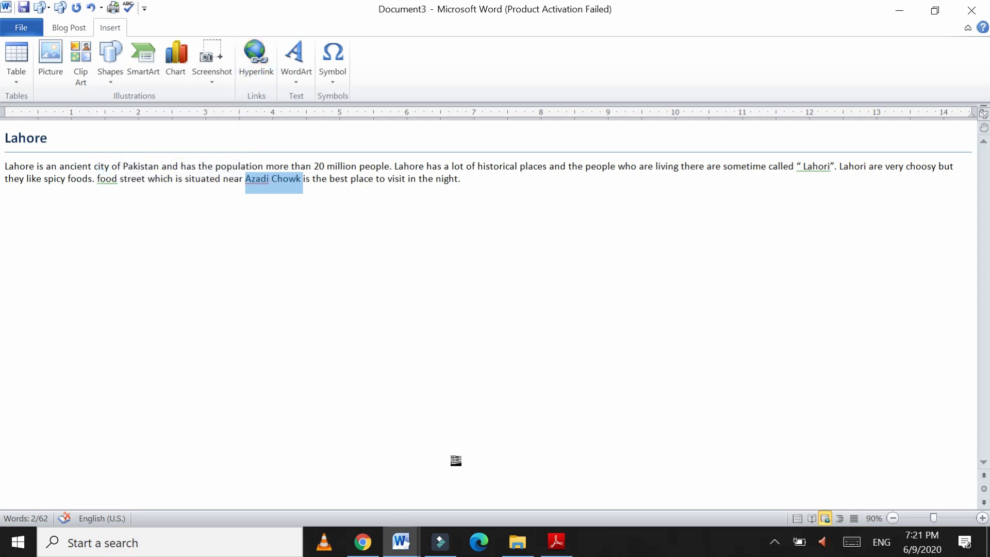
- Switch to Chrome, search Google for lahore in a new tab and open the Wikipedia article on Lahore
click(362, 541)
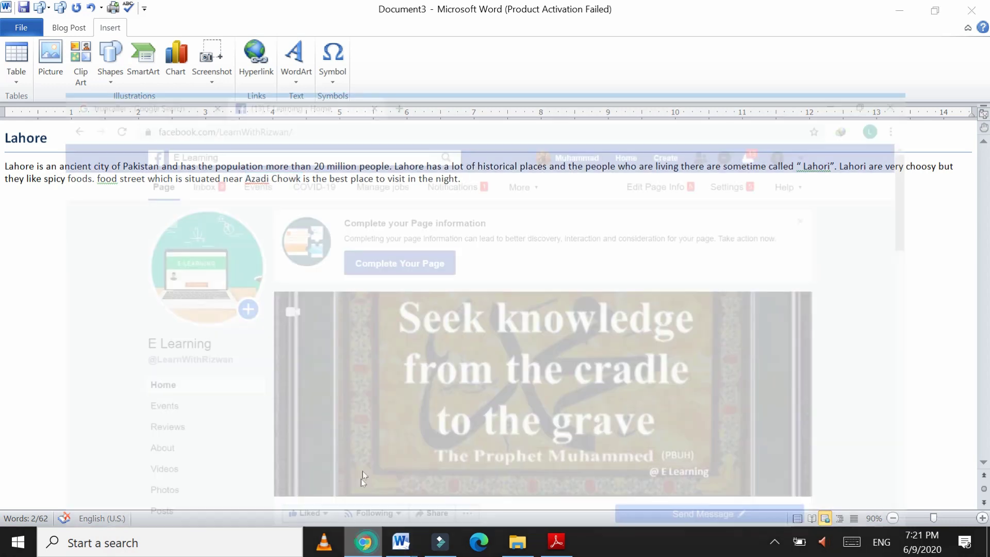
click(390, 13)
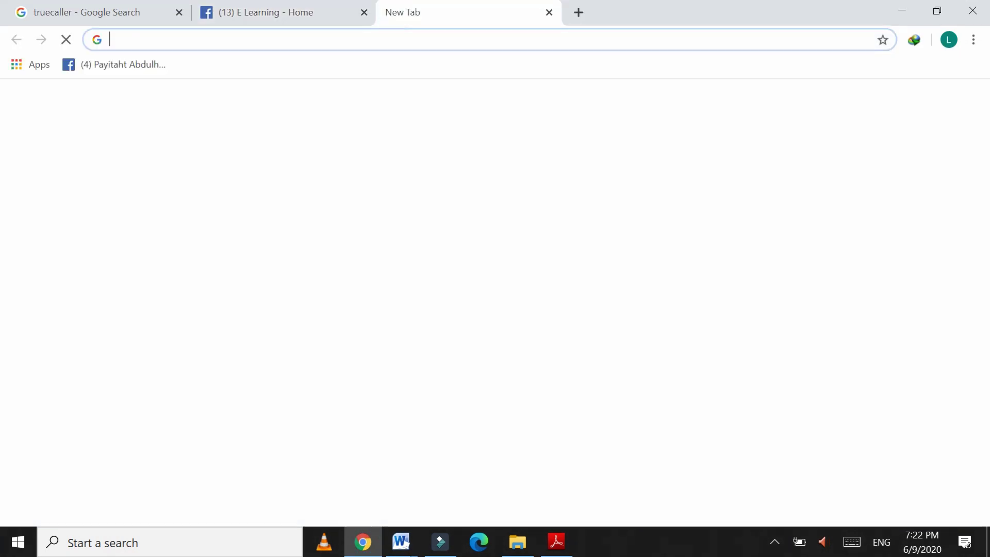
text(lah)
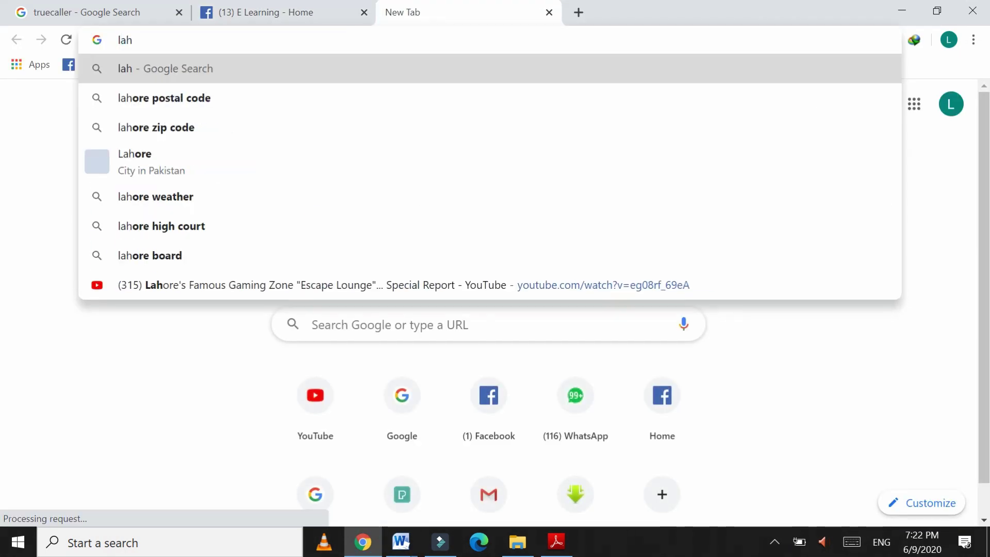
text(ore)
key(Down)
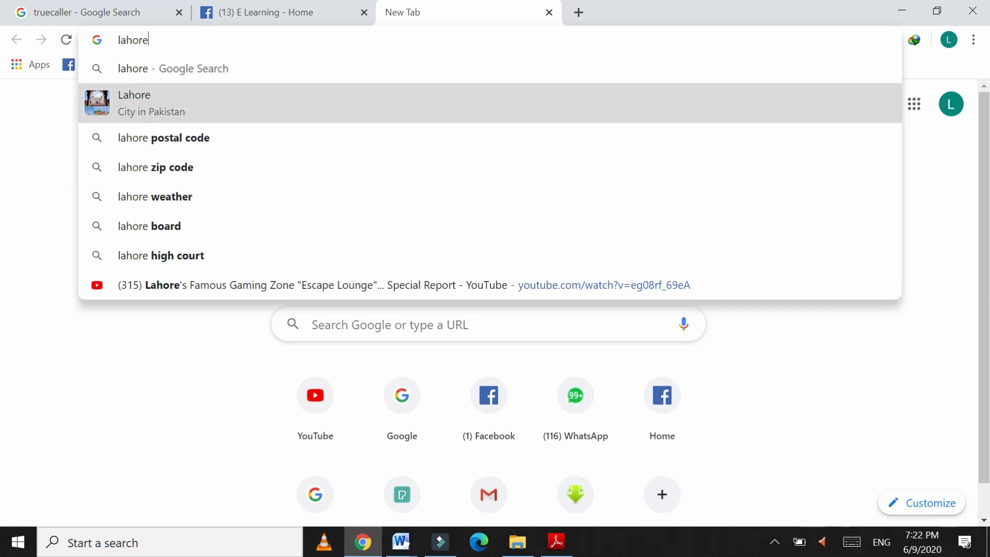
key(Return)
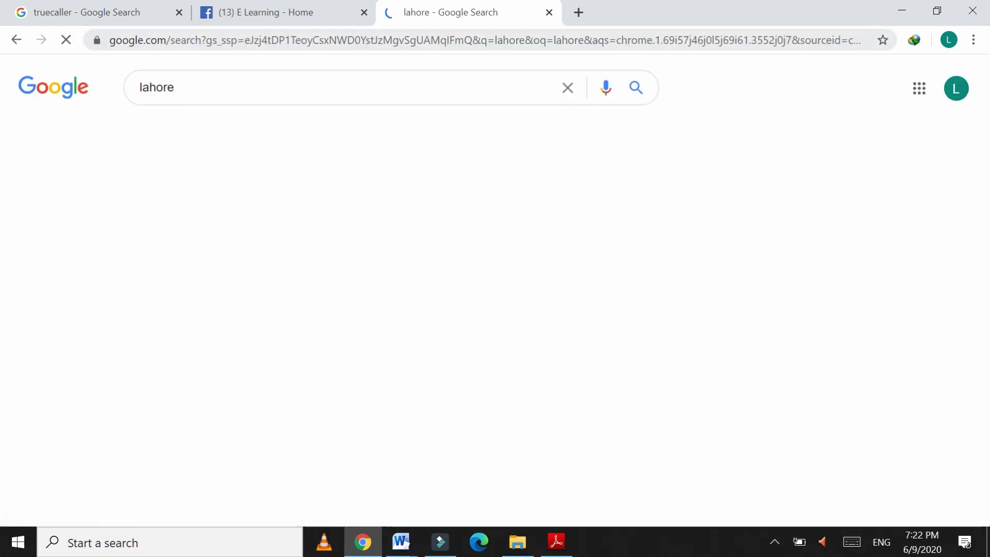
click(243, 216)
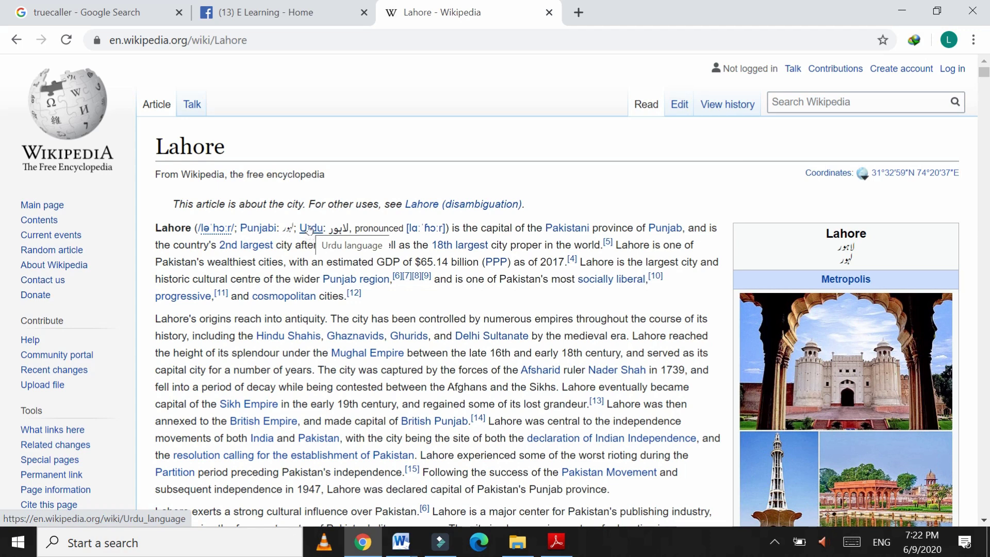
- Examine the article's hyperlinks: open Urdu in a new tab, return to the Lahore article and preview Pakistani, Punjab, 2nd largest and Karachi
right_click(309, 229)
click(322, 237)
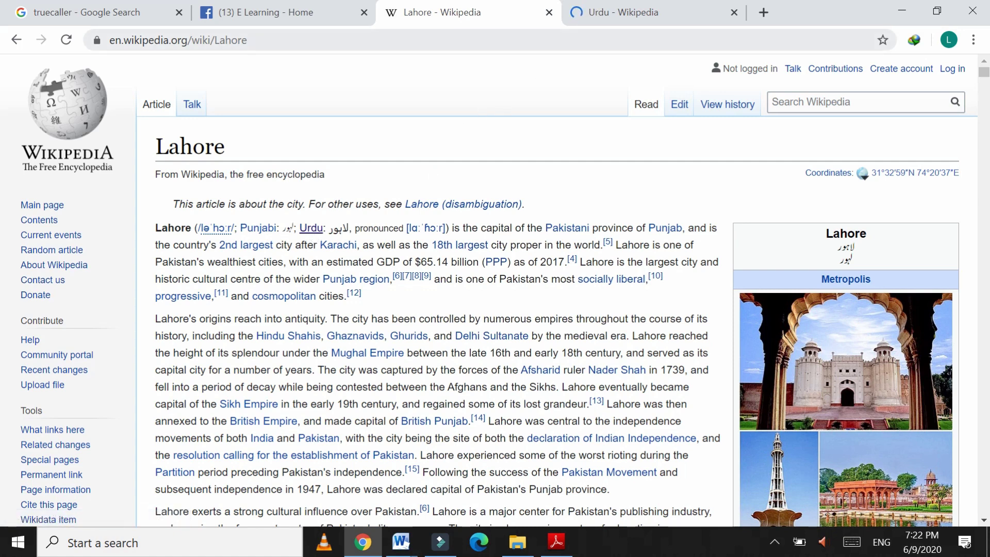
click(596, 15)
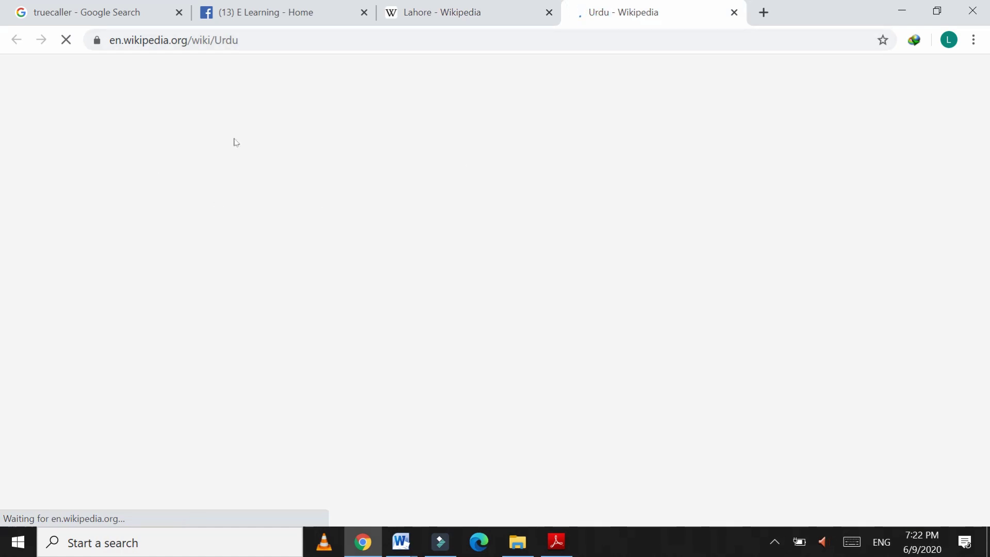
click(454, 12)
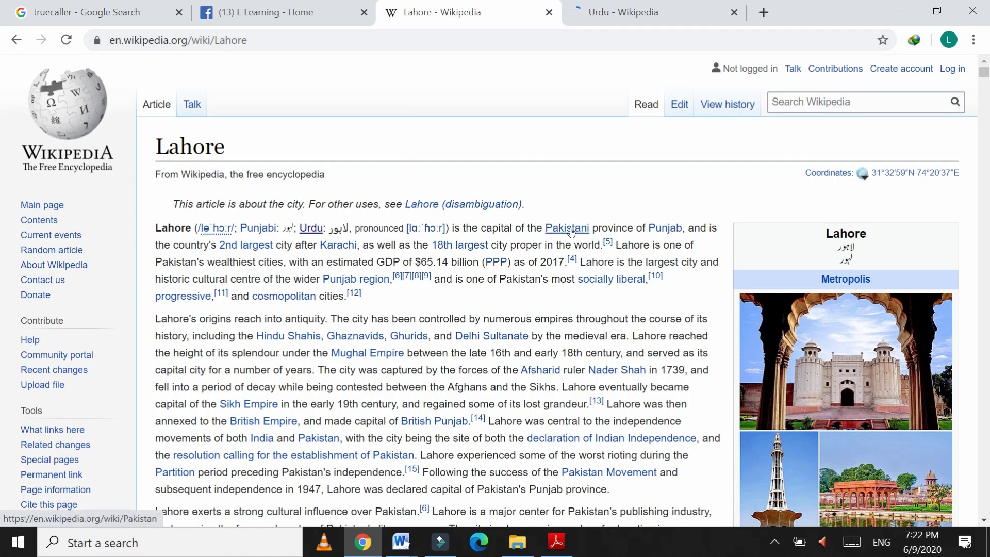
mouse_move(571, 233)
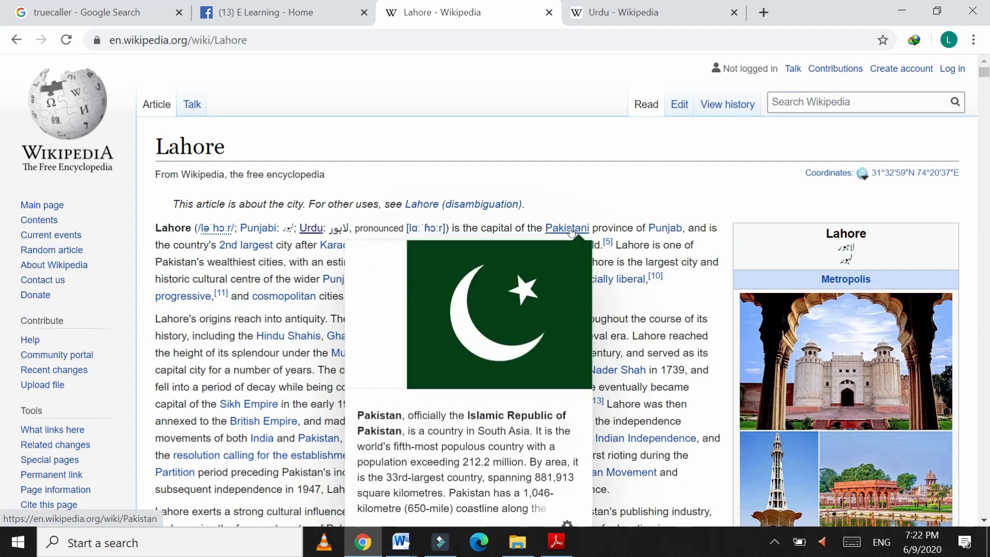
mouse_move(659, 230)
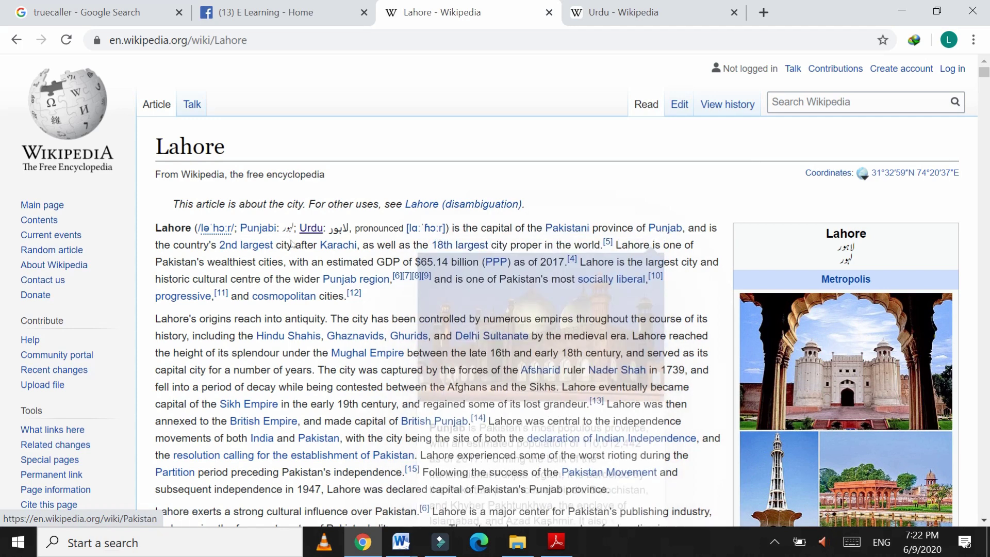
mouse_move(243, 249)
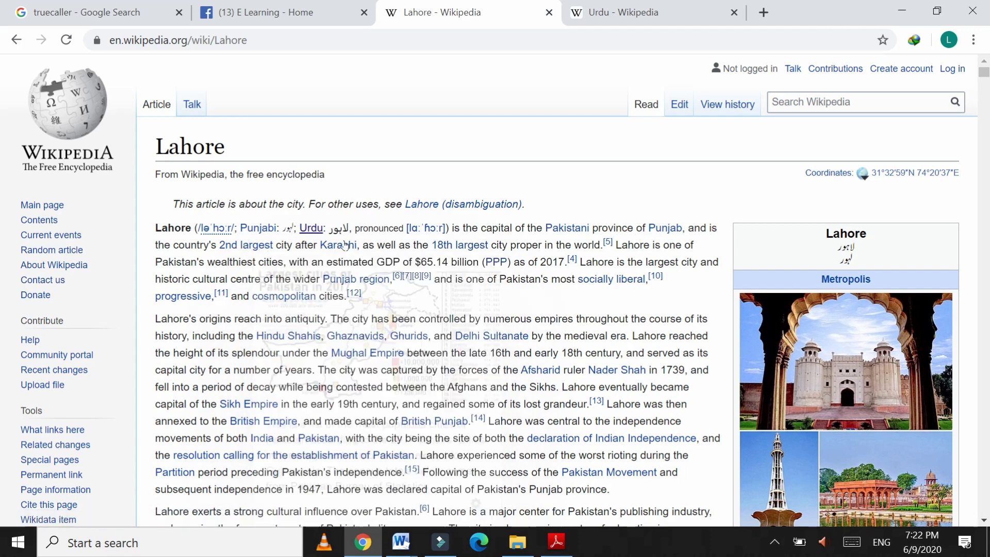
mouse_move(343, 246)
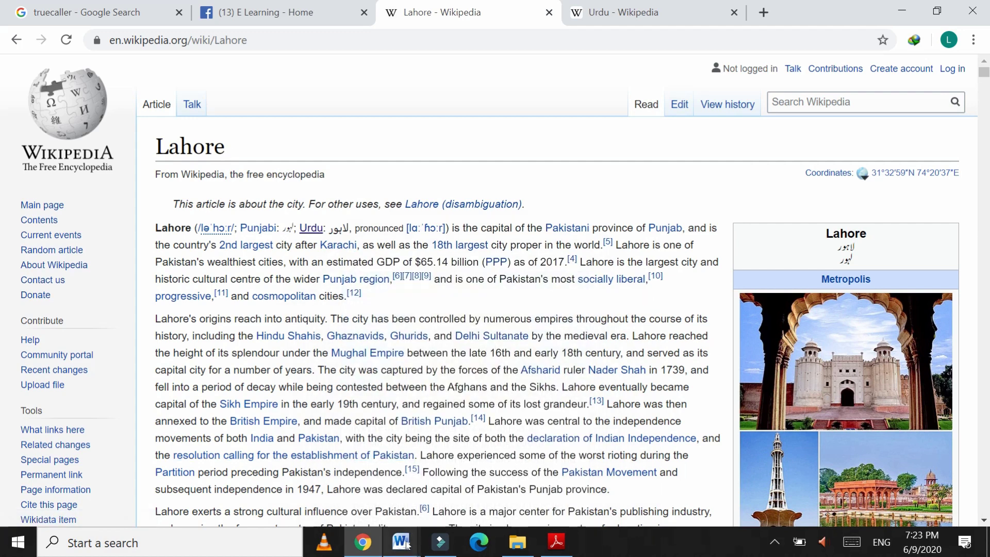
- Switch back to Word and bring the unsaved Lahore blog post, Document3, to the front
mouse_move(406, 544)
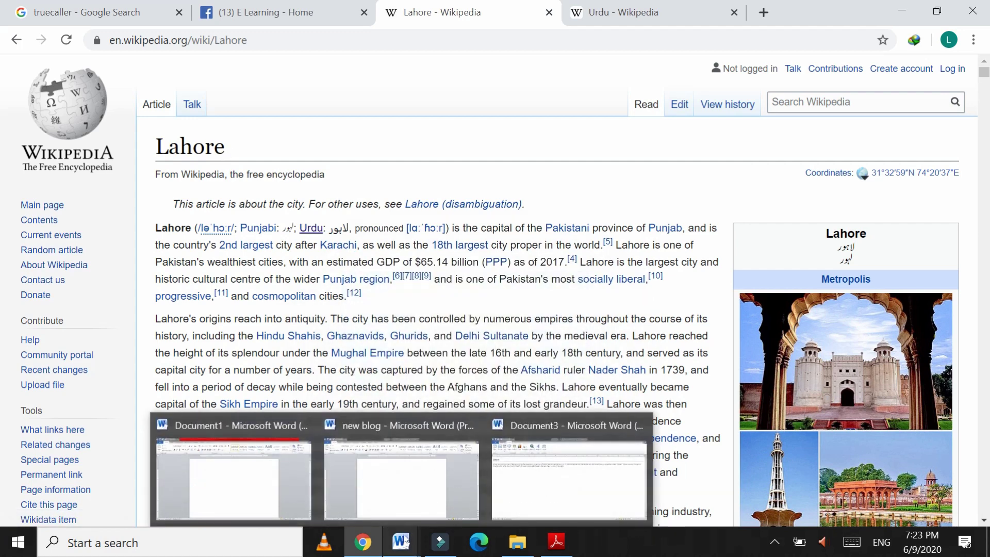
click(399, 496)
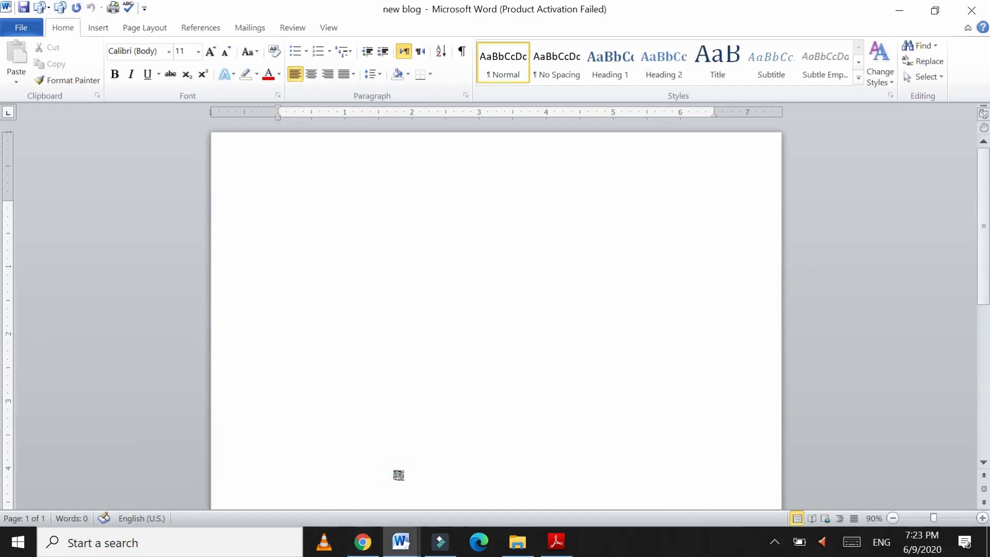
mouse_move(401, 541)
click(573, 497)
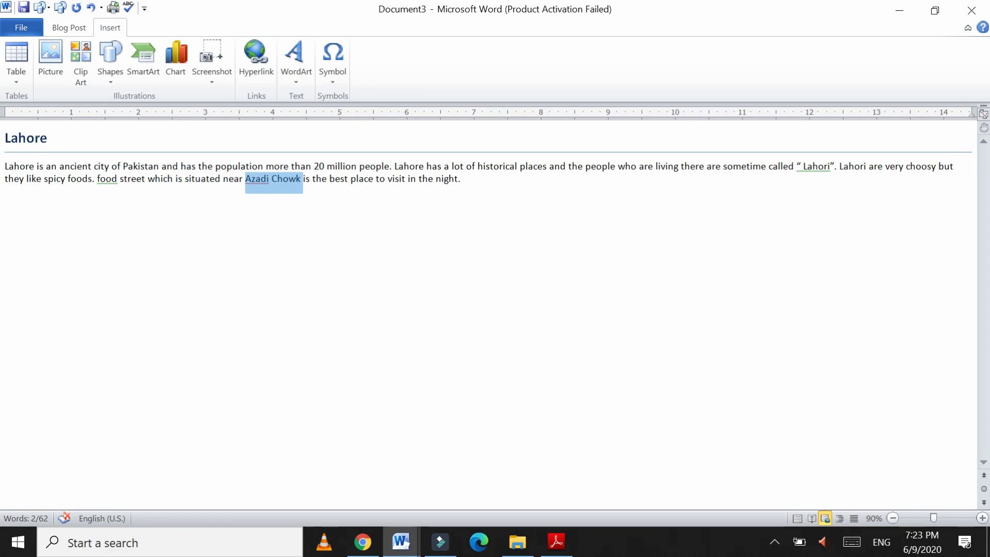
- Save the blog post as the Word document Lahore in the microsoft word practice folder and close it
click(62, 26)
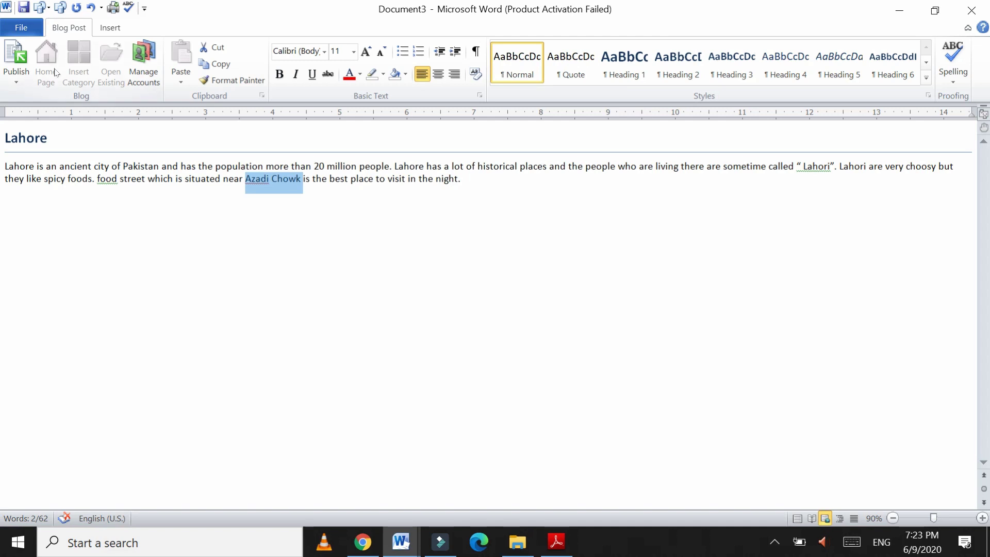
click(26, 32)
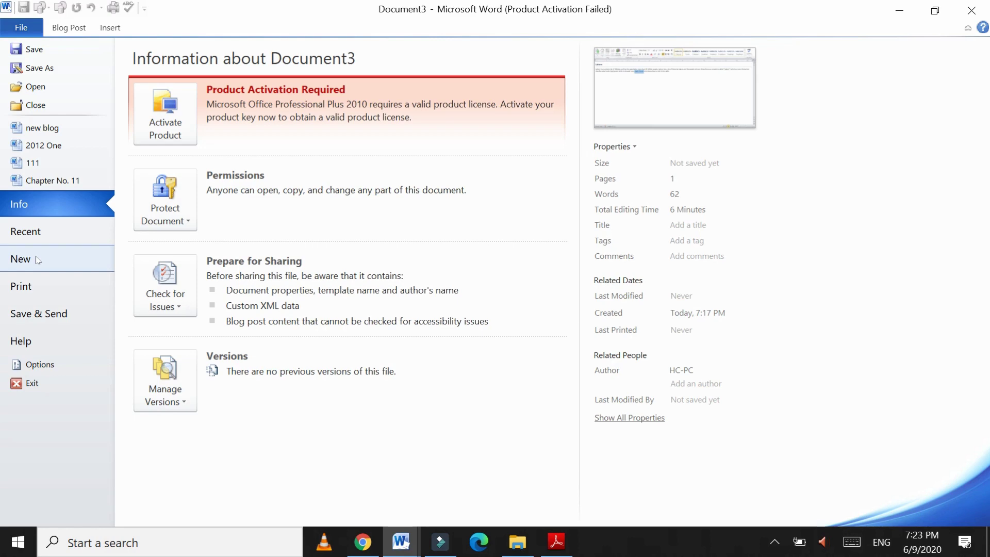
click(55, 29)
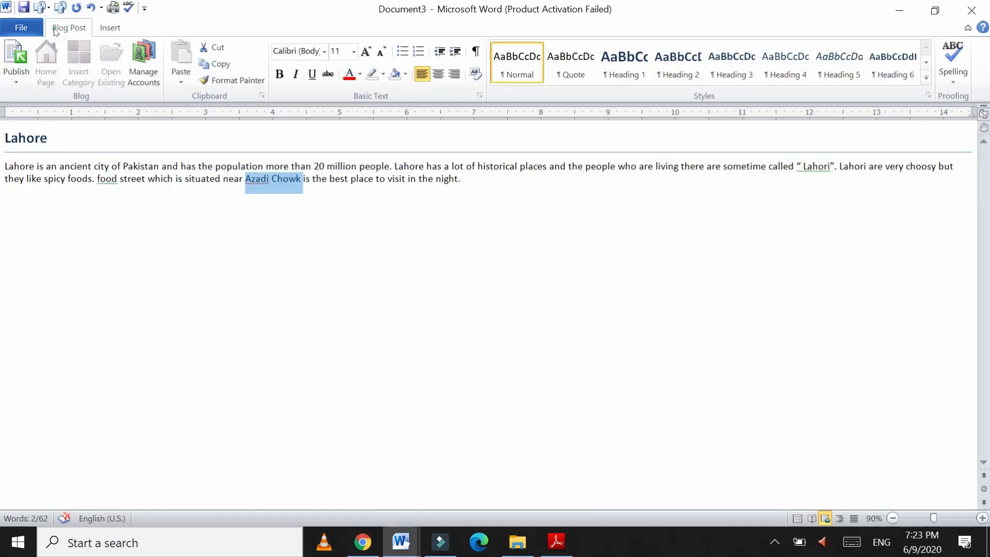
click(28, 35)
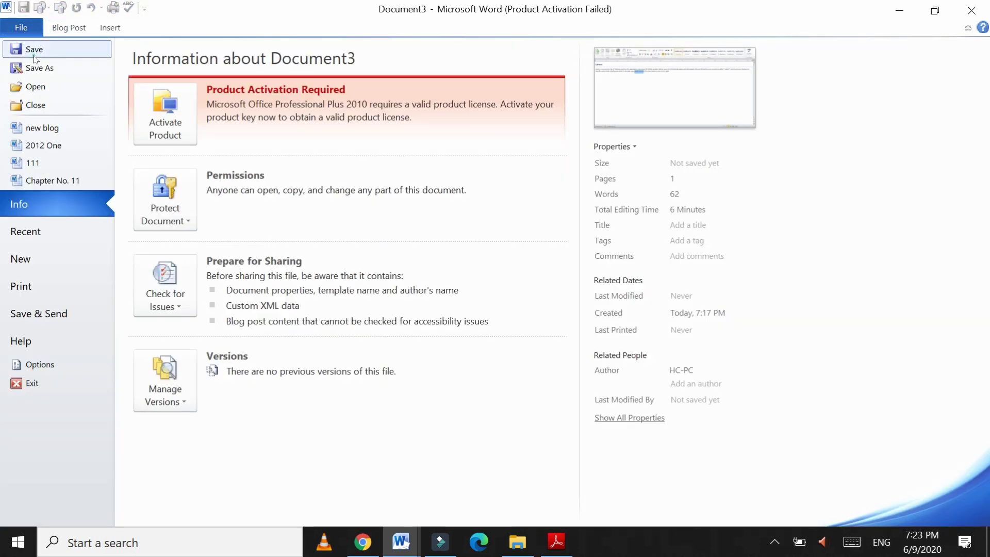
key(Escape)
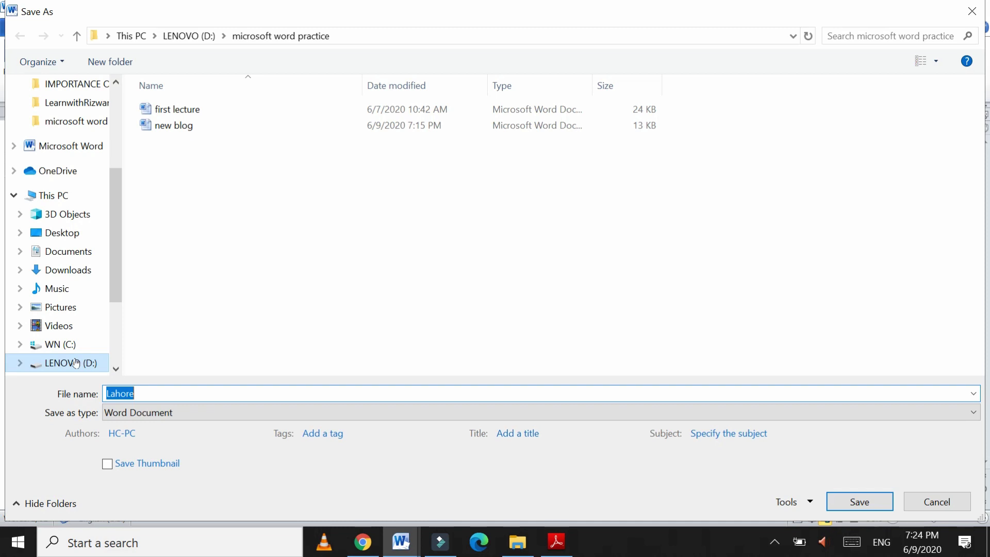
click(859, 502)
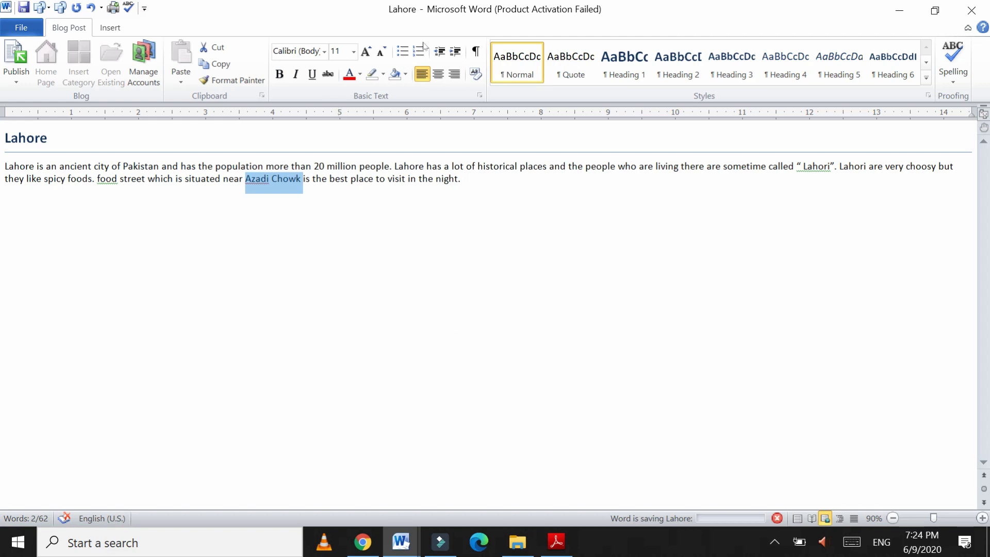
click(971, 12)
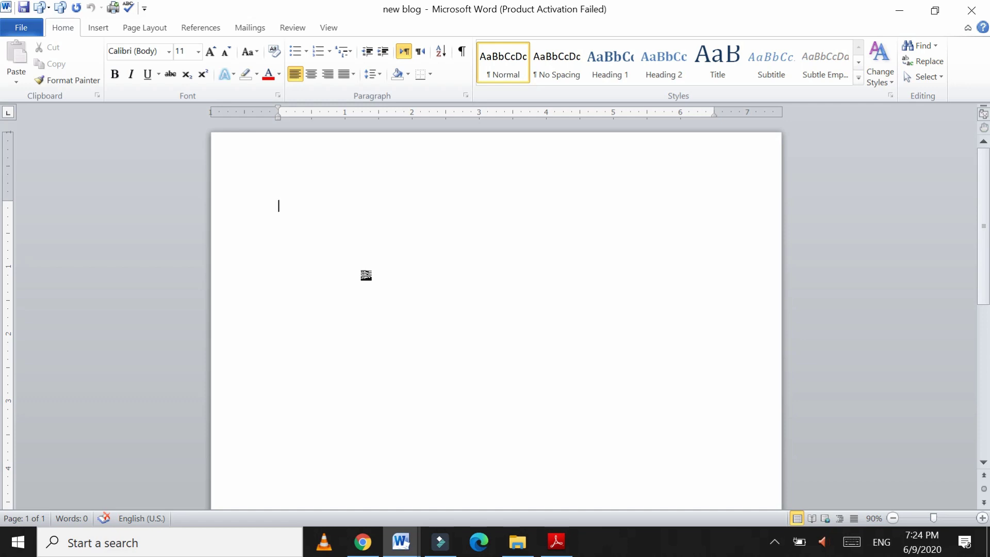
- Start a new document from the new blog window and open the Sample templates collection
click(34, 32)
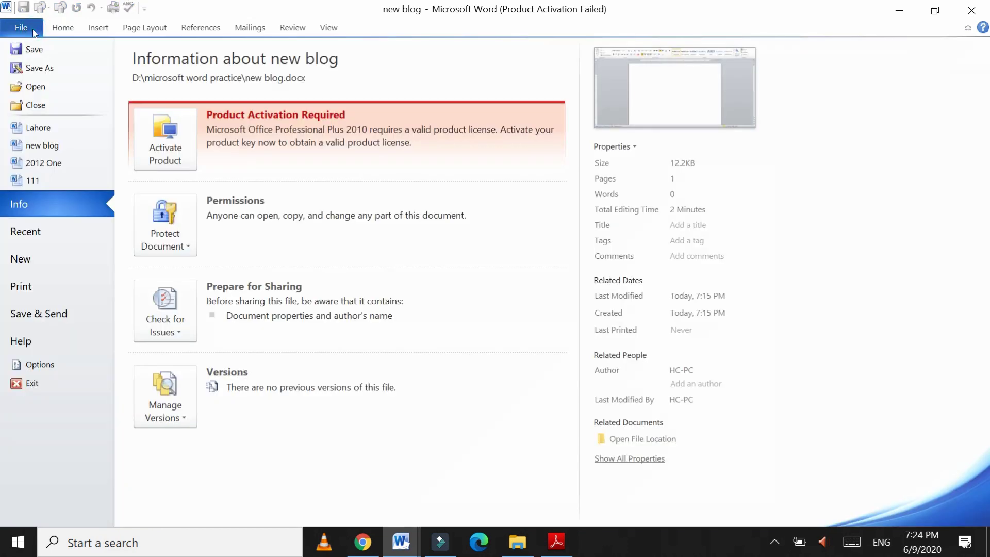
click(17, 255)
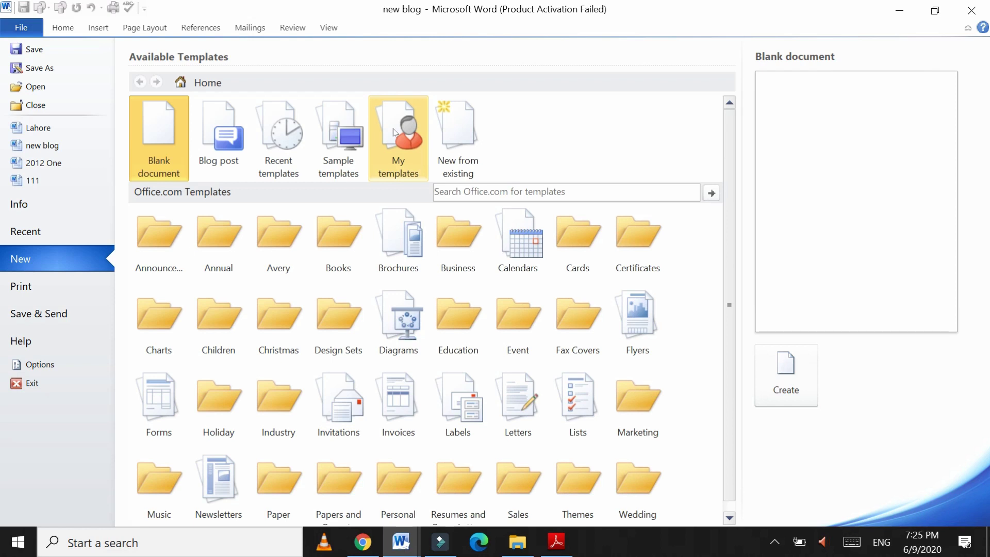
click(334, 139)
click(335, 140)
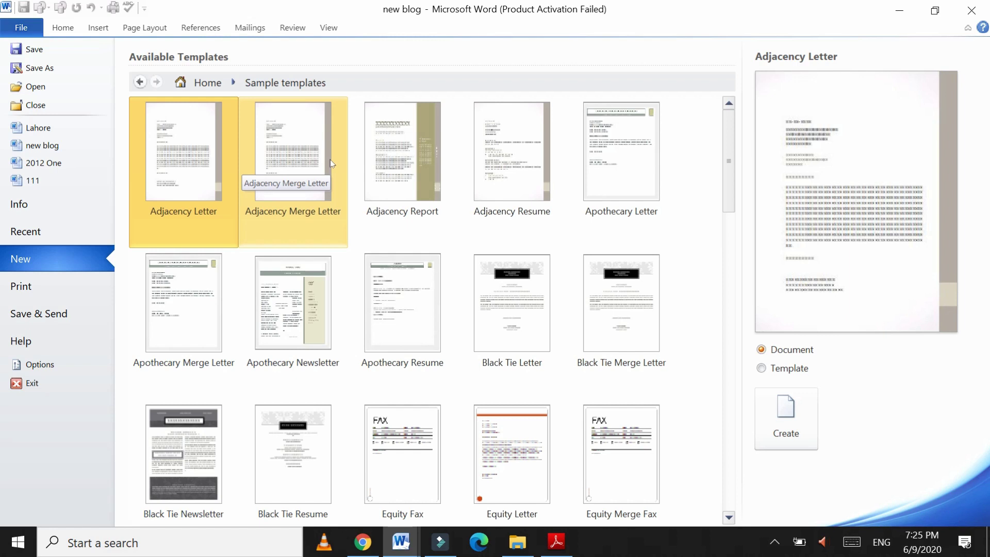
- Browse the sample templates, previewing Apothecary Newsletter, Black Tie Letter and Equity Letter
click(290, 314)
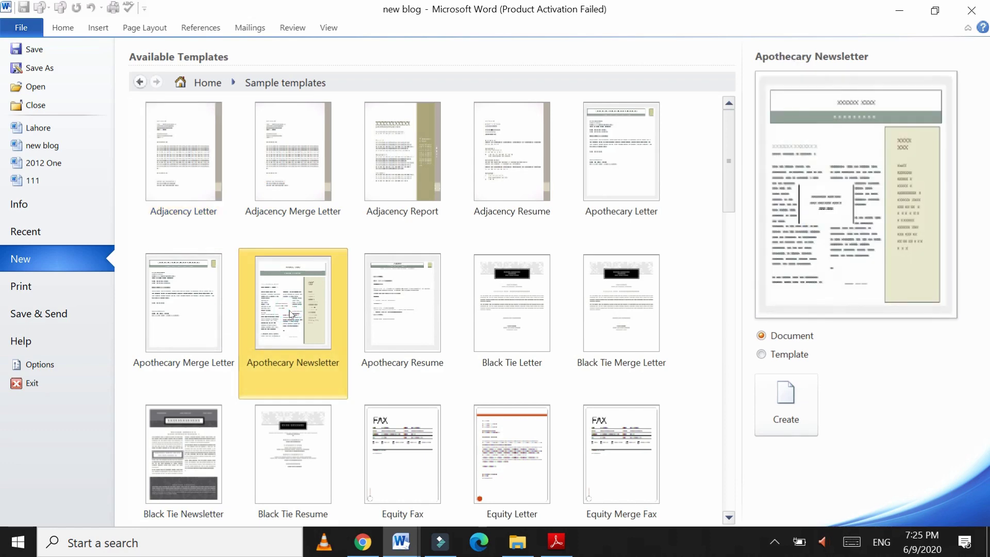
scroll(291, 315, down, 2)
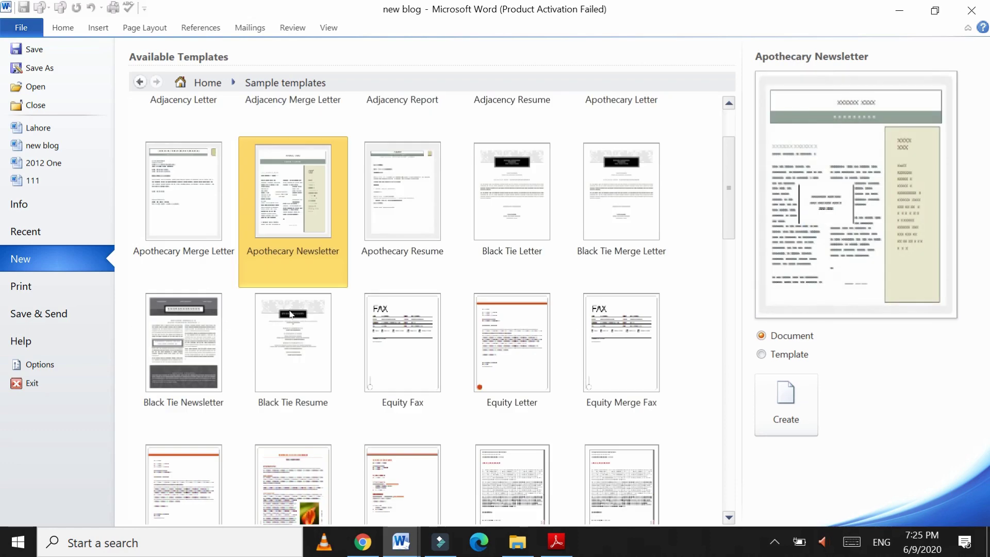
click(517, 177)
scroll(501, 343, down, 1)
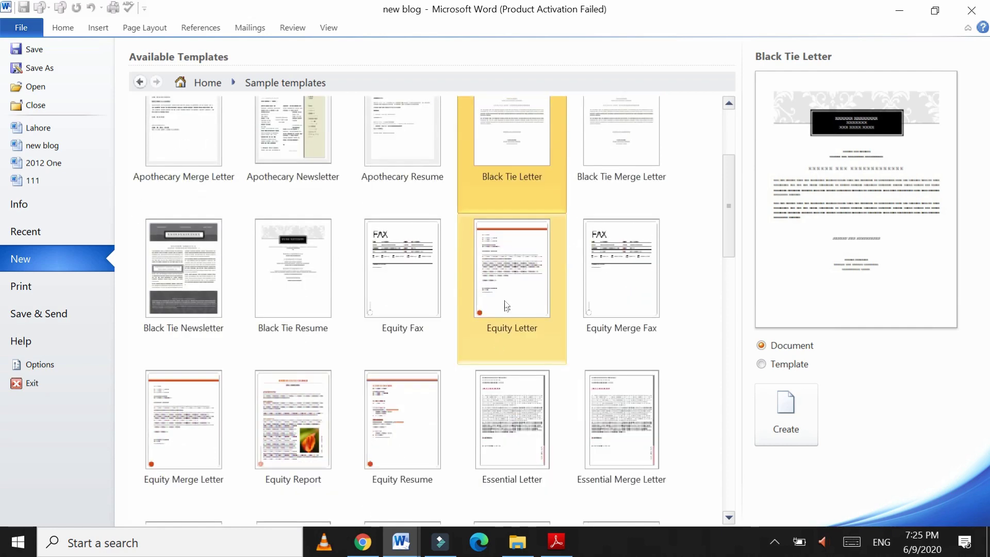
click(508, 283)
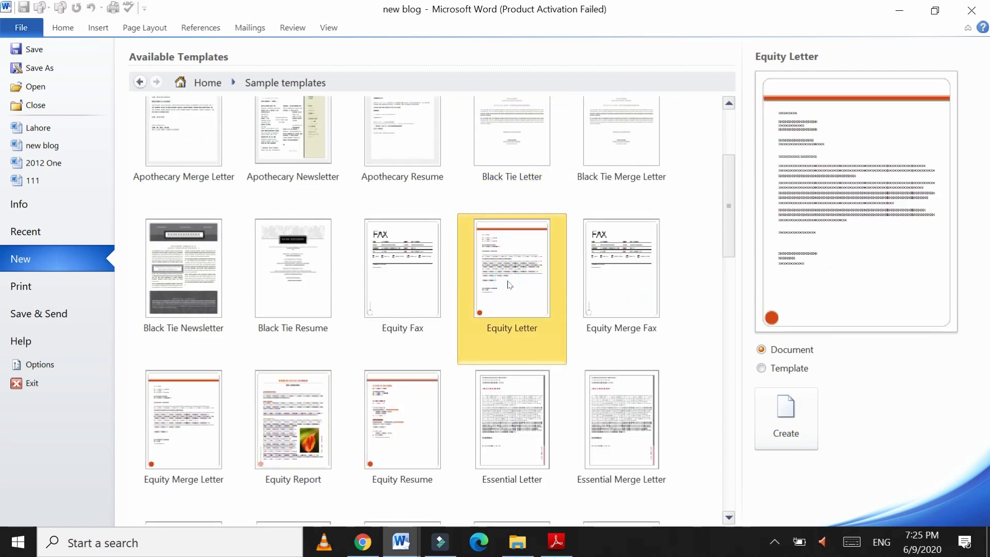
scroll(508, 283, down, 3)
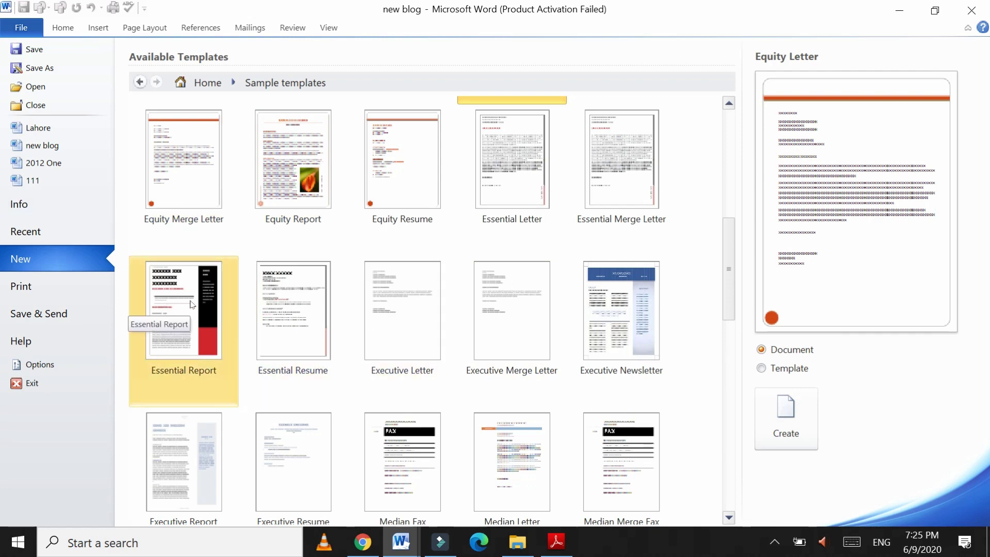
scroll(609, 335, down, 2)
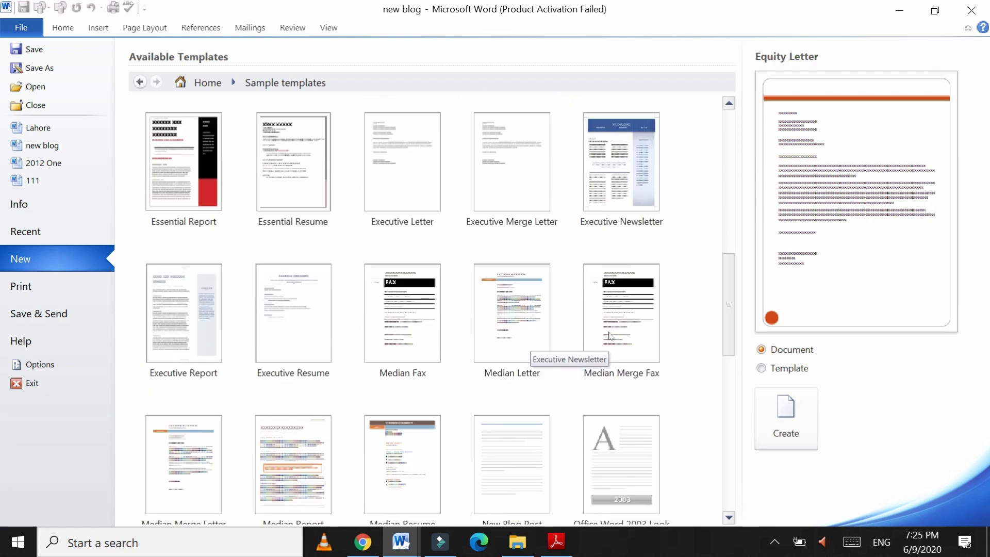
- Create a new document from the Urban Report sample template
scroll(610, 335, down, 6)
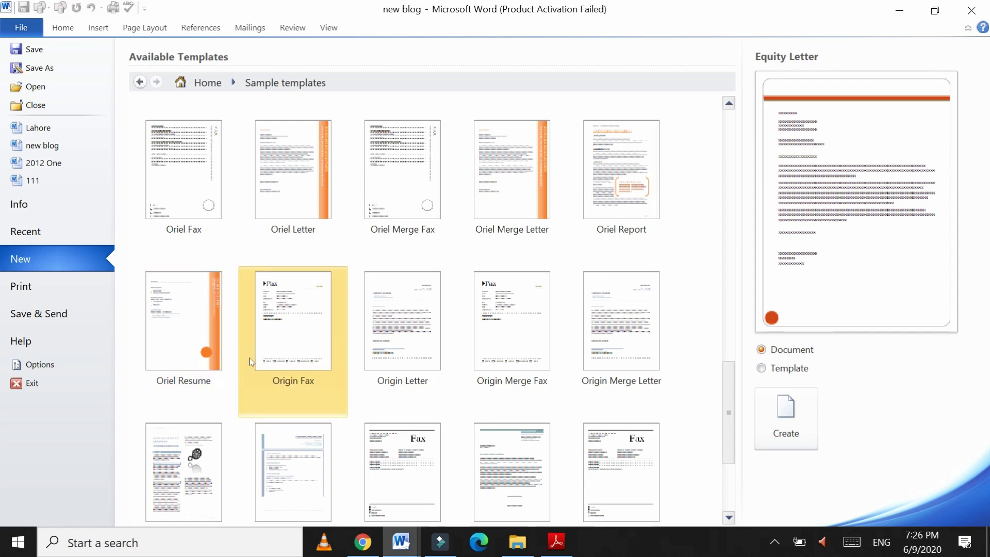
scroll(251, 361, down, 3)
click(302, 442)
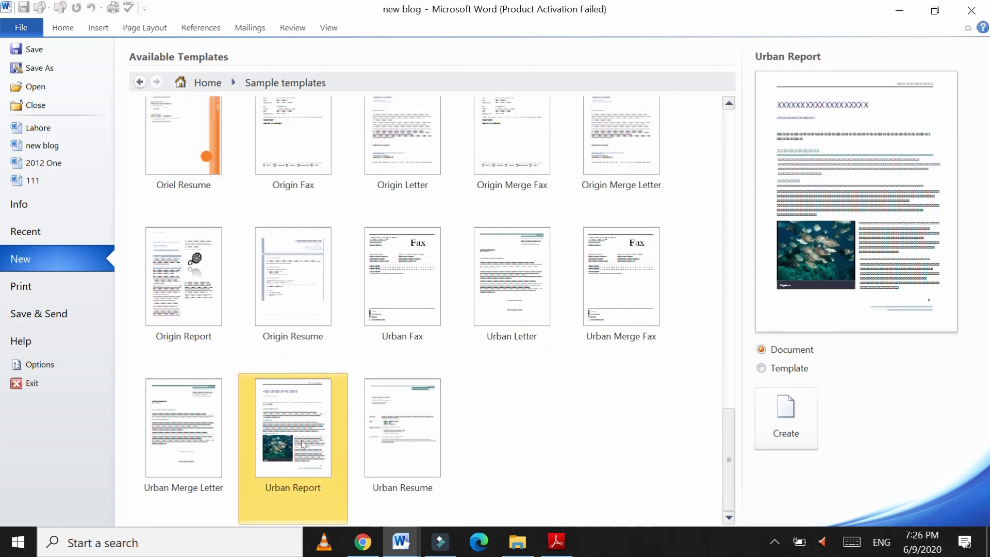
click(776, 427)
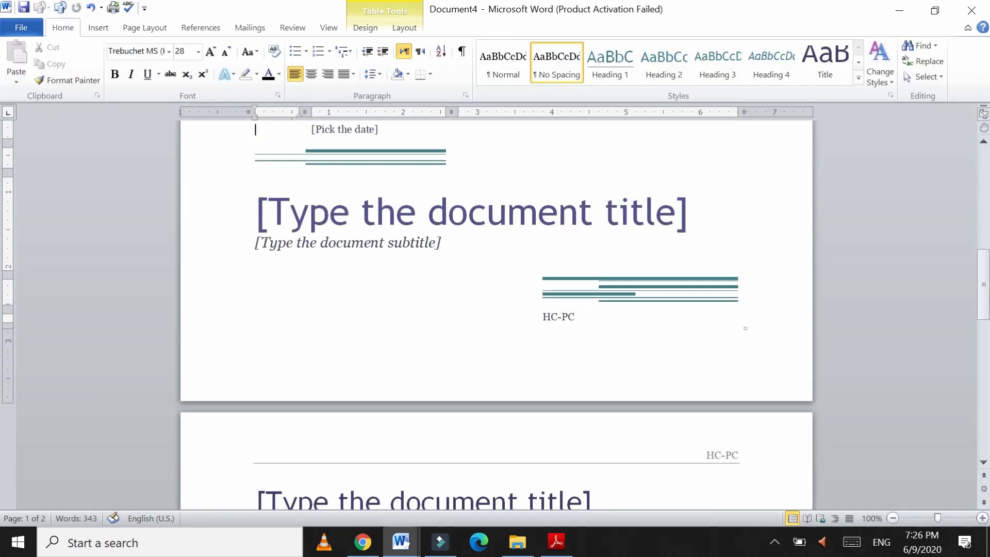
- Set the date on the report's cover page to 6/9/2020
scroll(242, 262, up, 6)
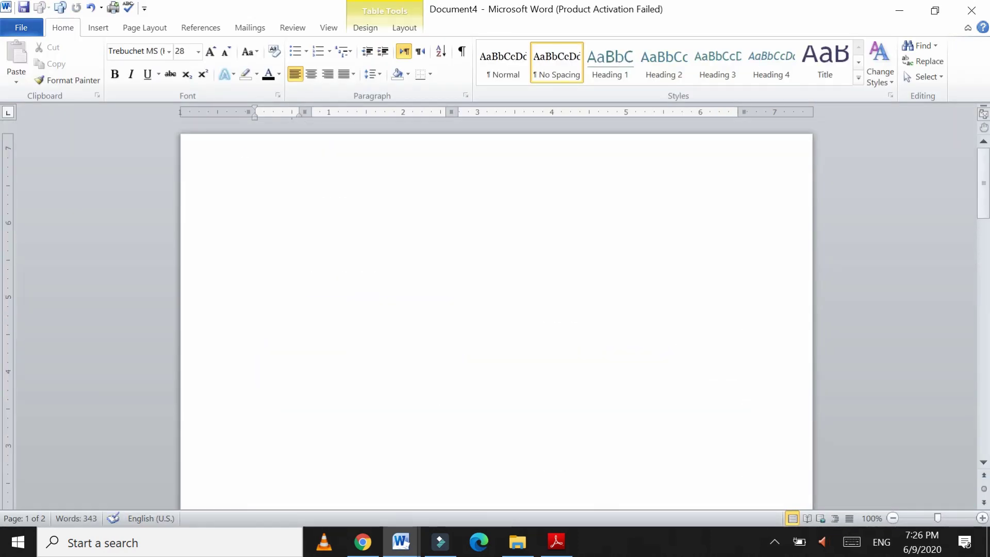
scroll(495, 309, down, 5)
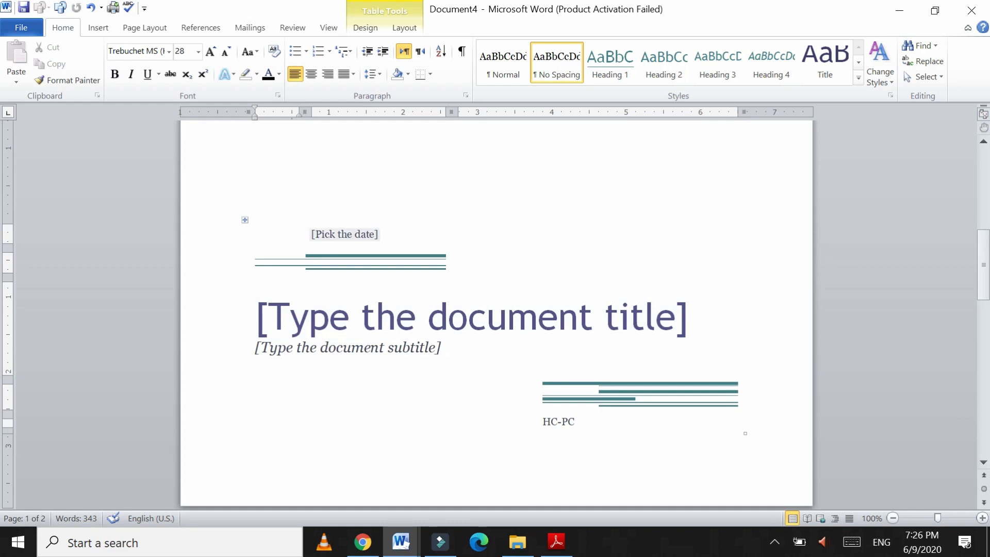
click(356, 236)
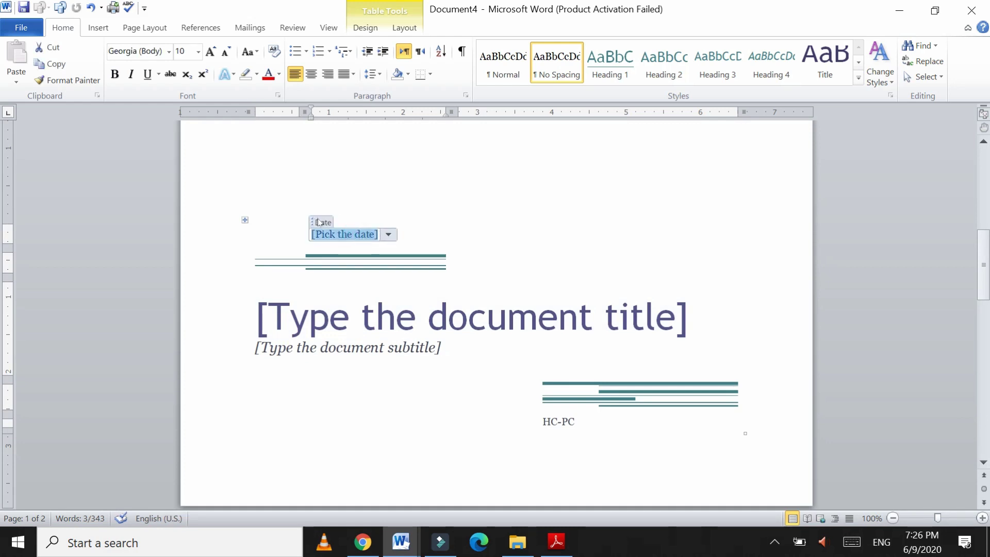
click(387, 237)
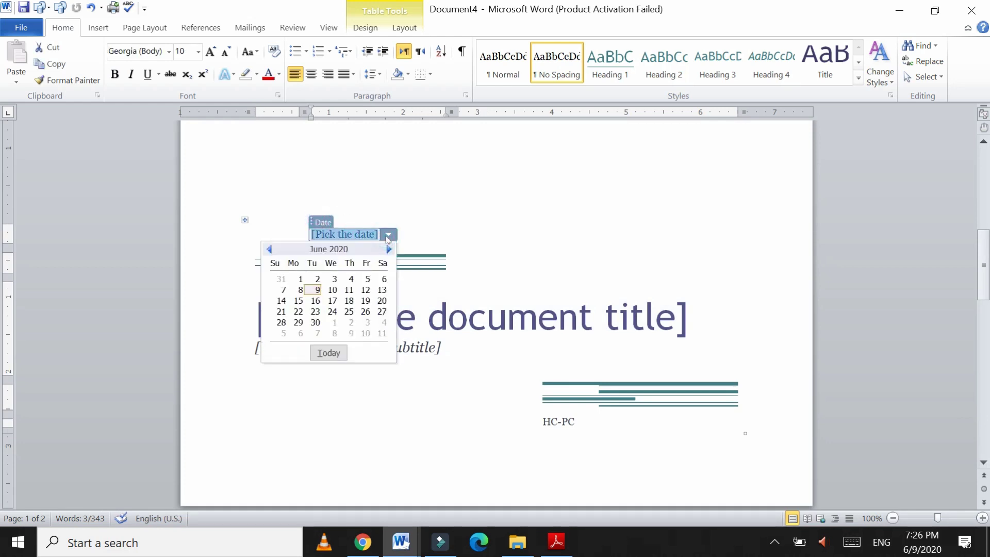
click(316, 290)
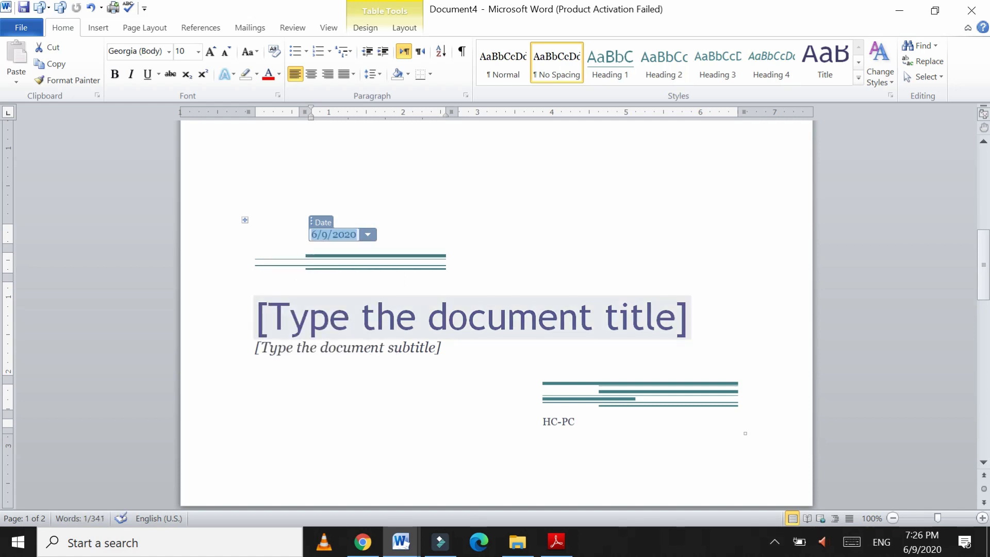
- Replace the cover page's title placeholder with "Feasibility report of video conference room"
click(398, 320)
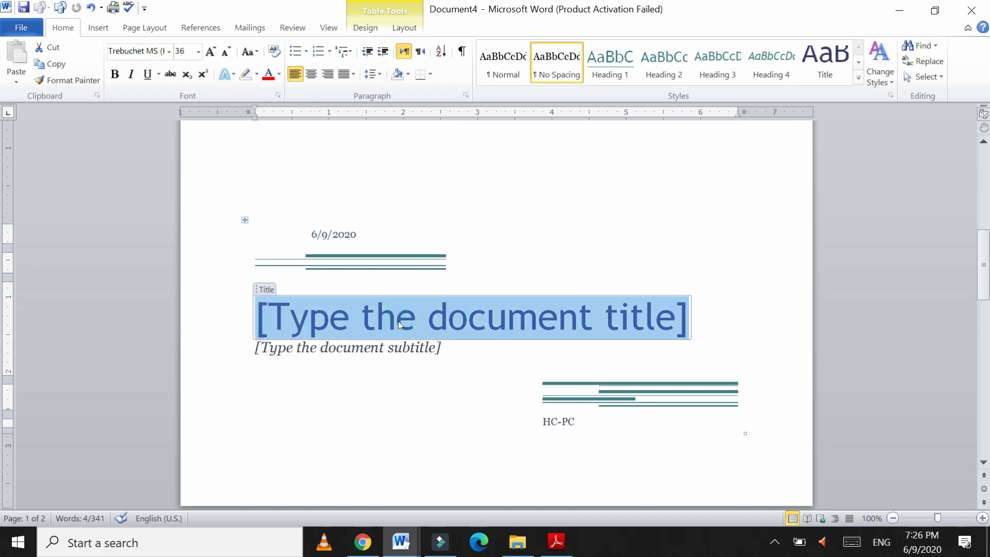
text(fea)
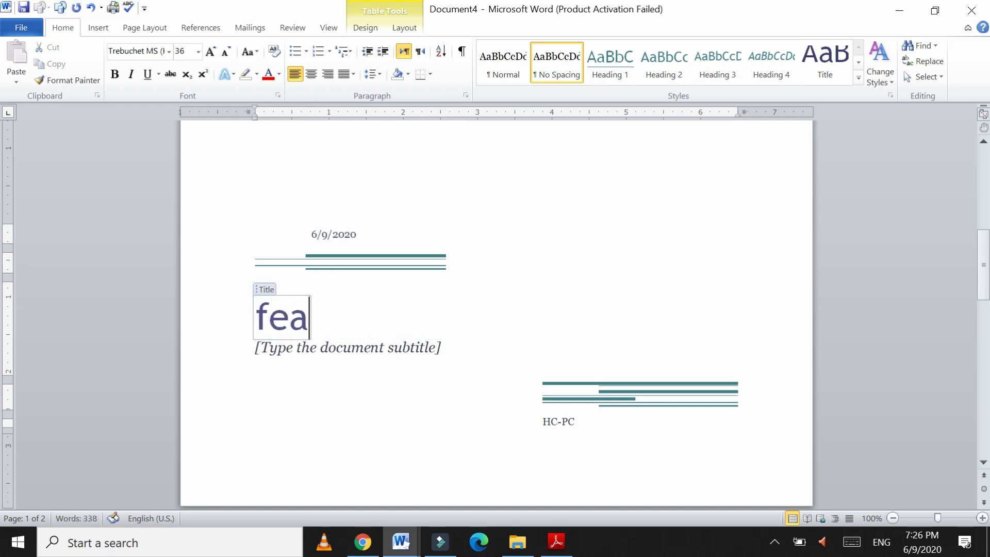
key(BackSpace)
text(si)
key(BackSpace)
key(BackSpace)
text(asibn)
key(BackSpace)
text(ility )
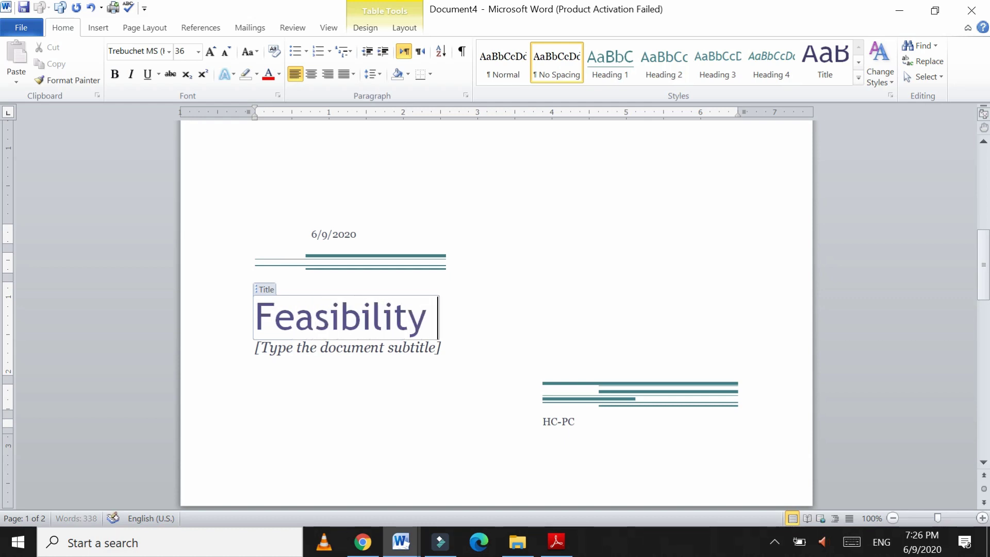
text(rer)
key(BackSpace)
text([p)
key(BackSpace)
key(BackSpace)
text(port )
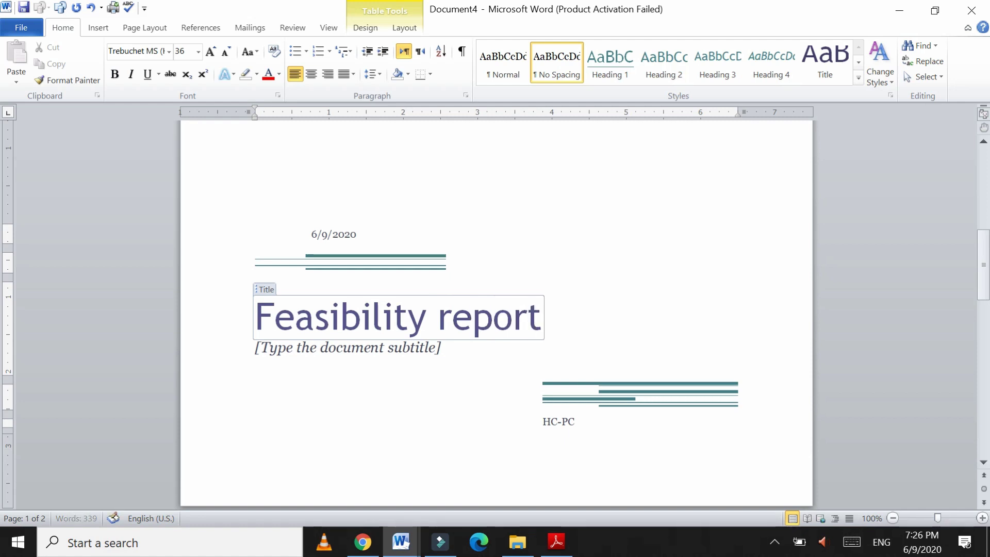
text(of)
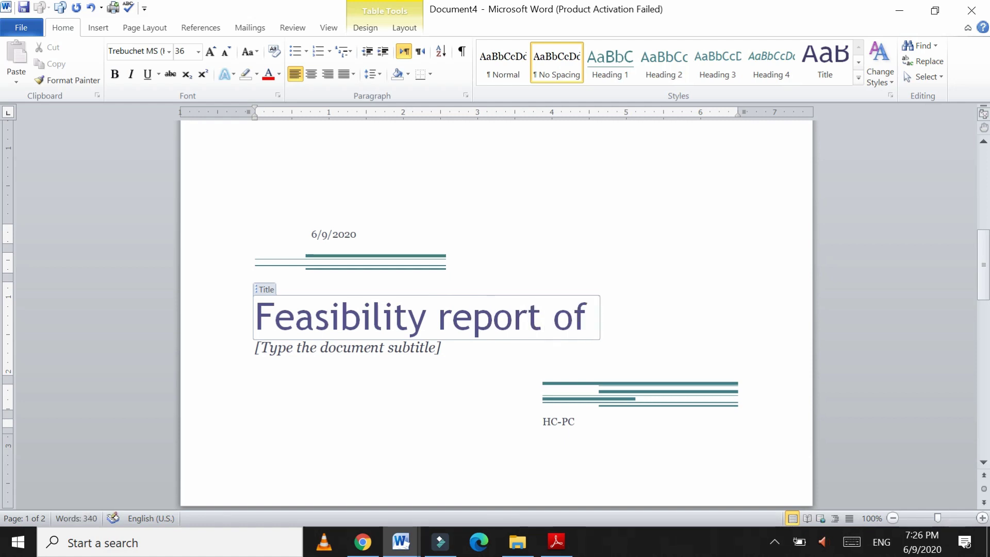
text( video con)
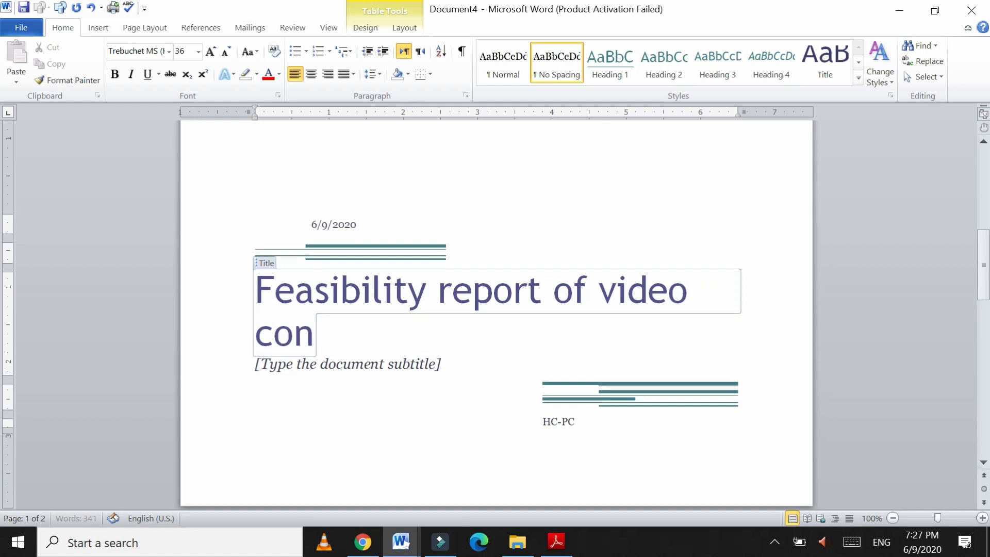
text(feen)
key(BackSpace)
key(BackSpace)
text(rence)
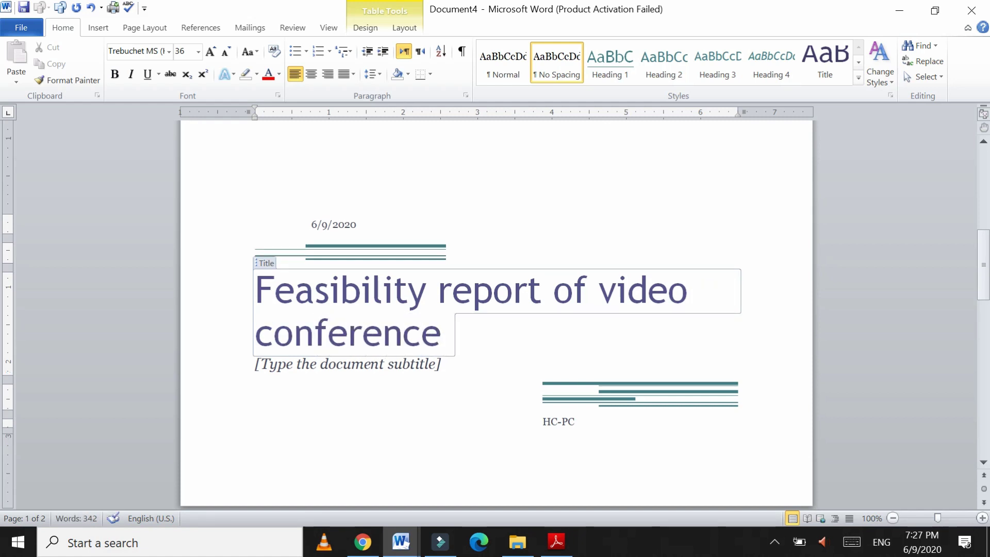
text( room)
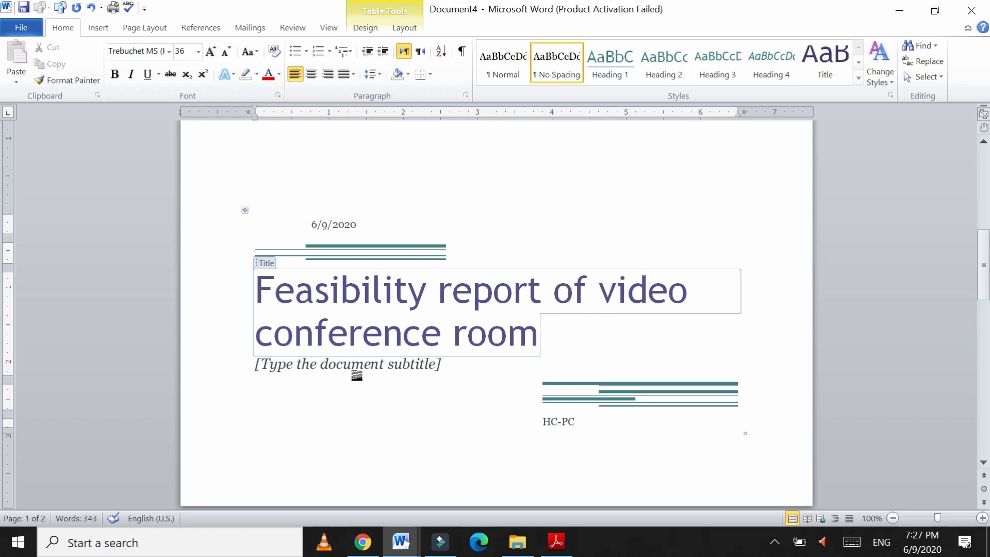
- Replace the subtitle placeholder on the cover page with "Expected expenditure"
click(364, 371)
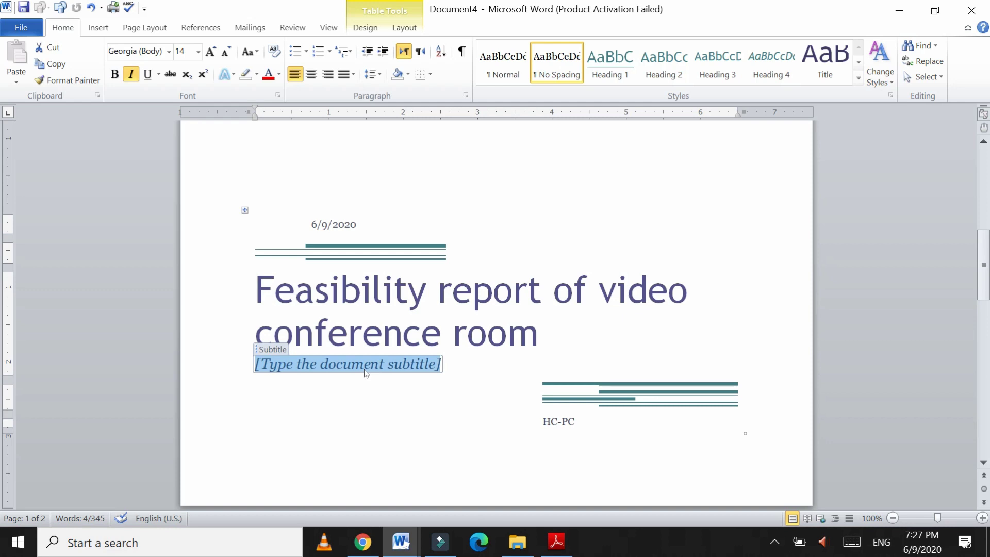
text(Expected)
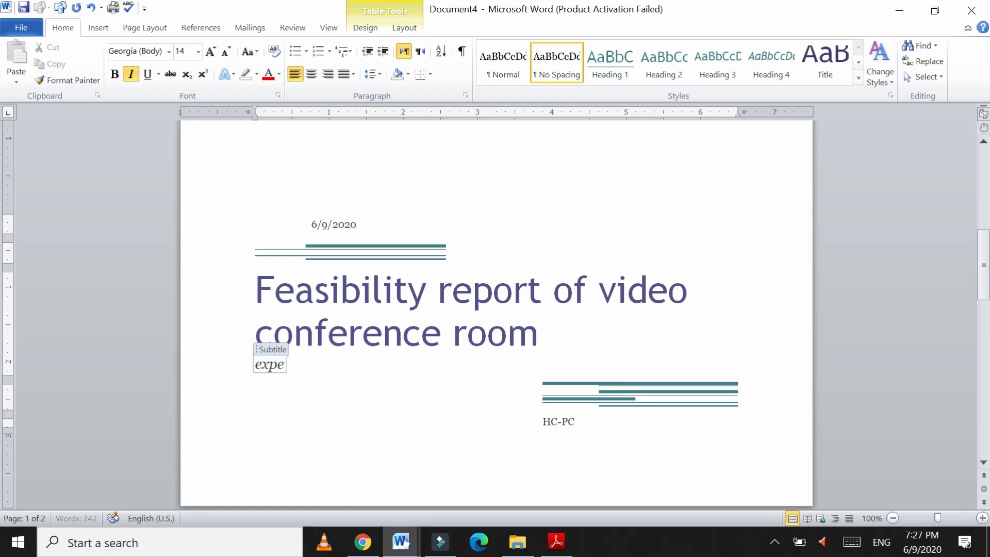
text( expe)
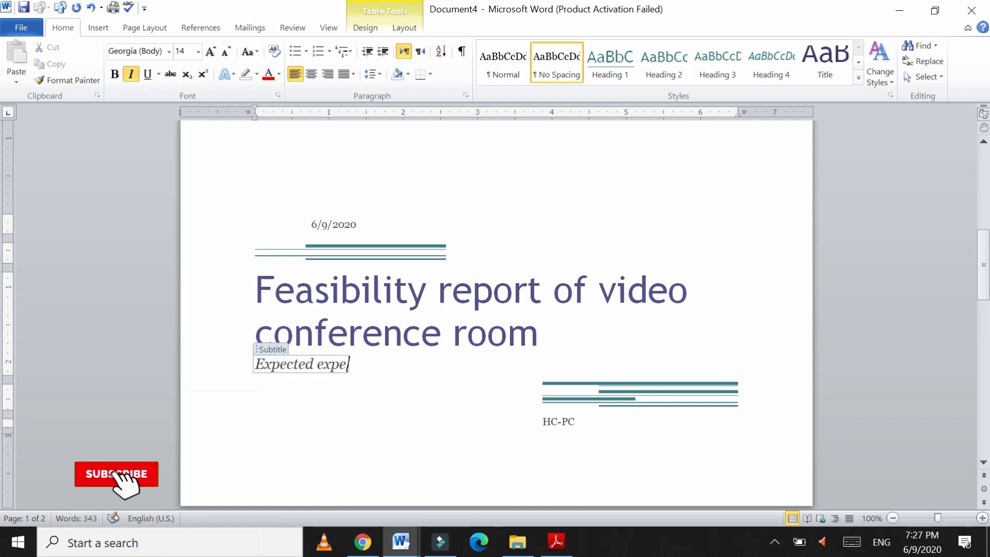
key(BackSpace)
text(enditure)
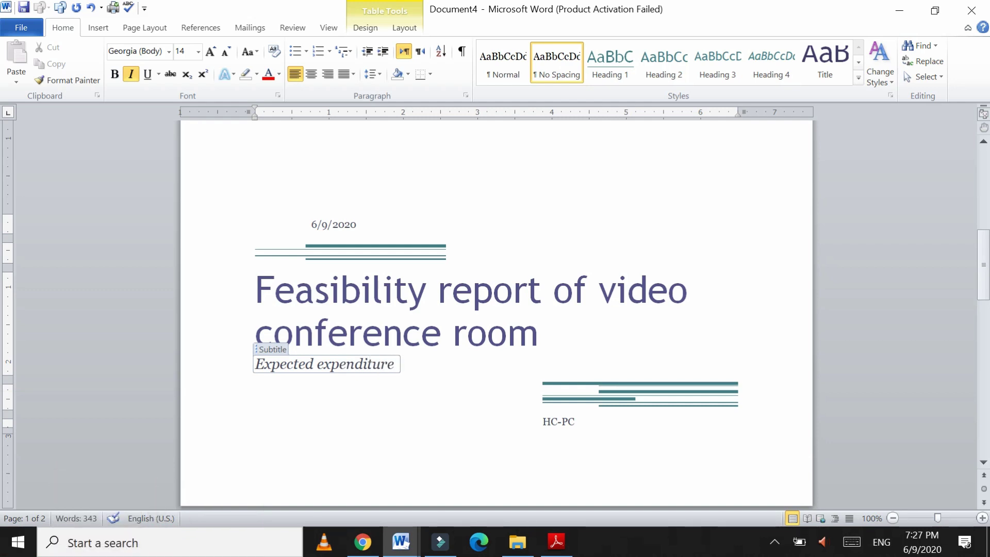
- Replace the author entry on the cover page with the author's full name
click(569, 422)
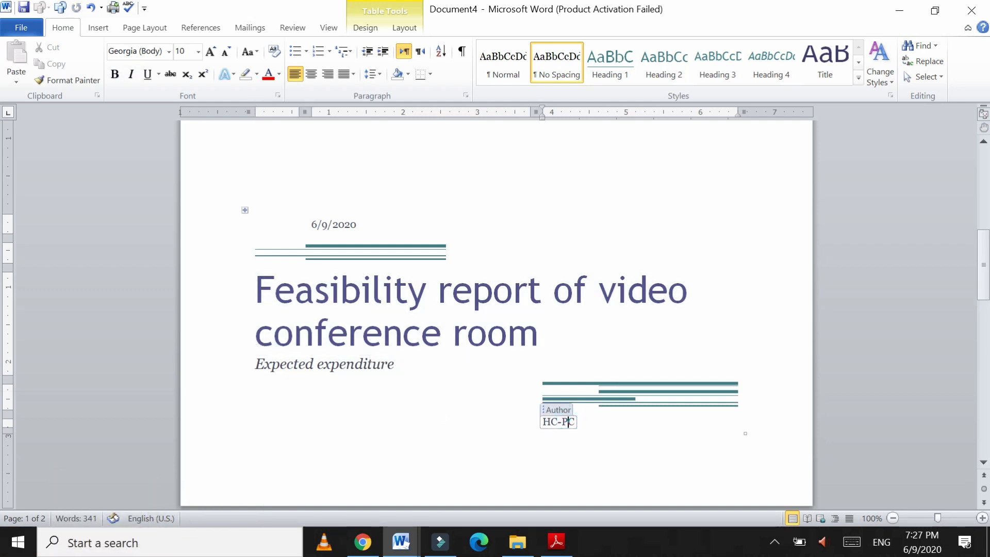
drag(575, 421, 542, 422)
text(Nasik)
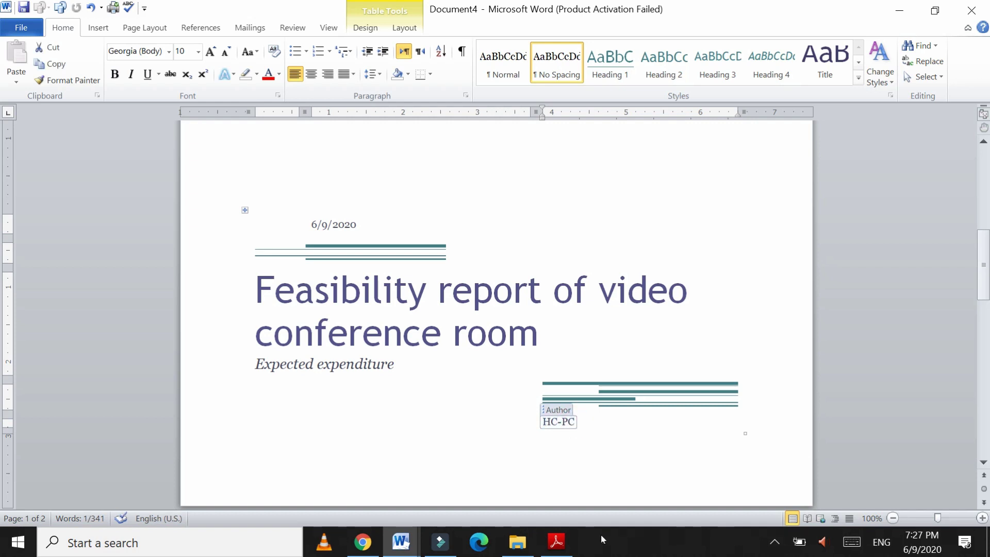
text( Ali)
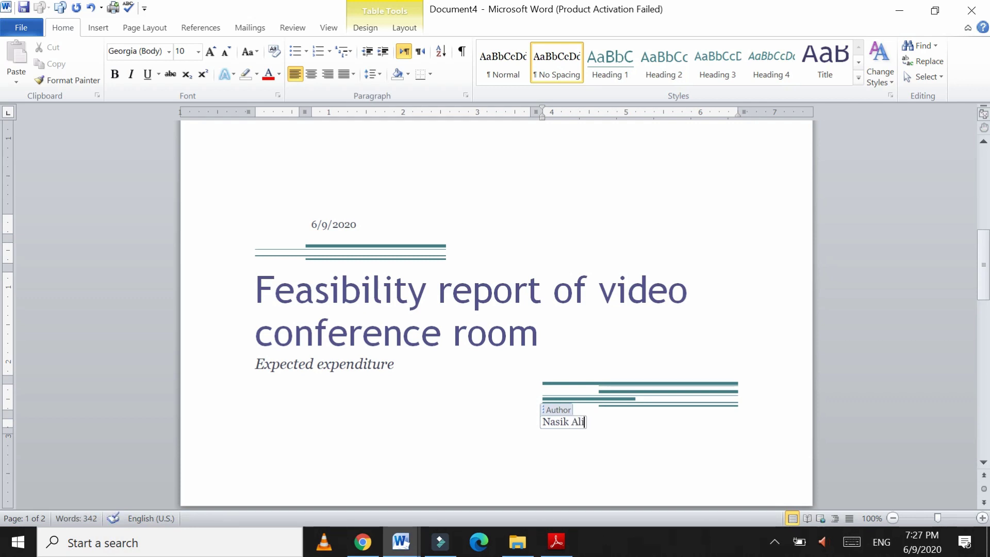
- Try replacing the placeholder body text on the report's second page with the letter d, and undo the replacement
scroll(477, 377, down, 8)
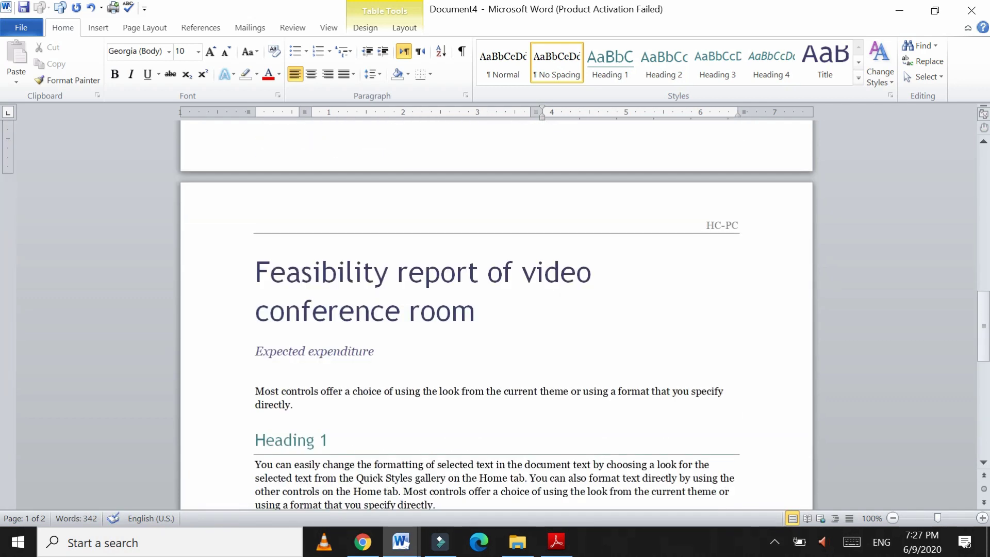
scroll(496, 309, up, 8)
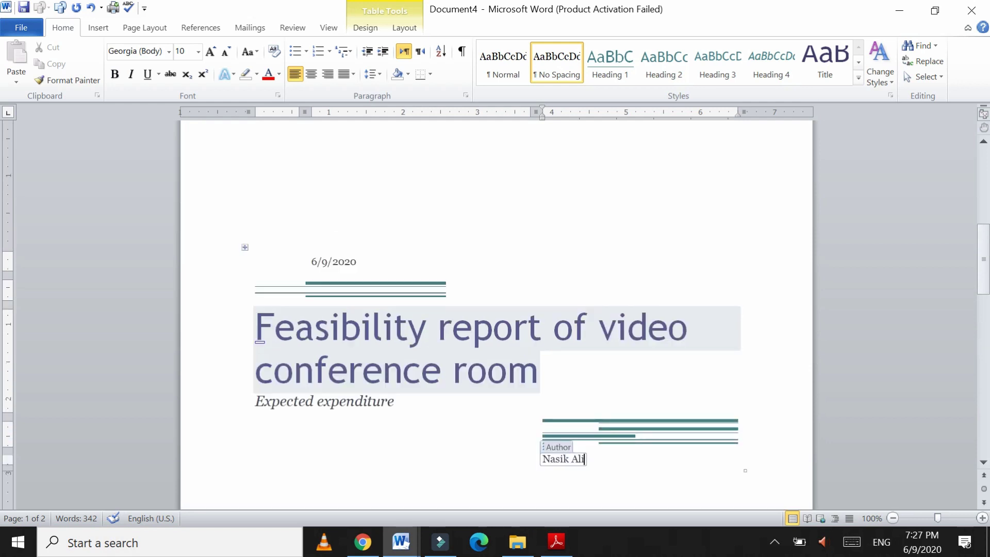
scroll(496, 310, down, 6)
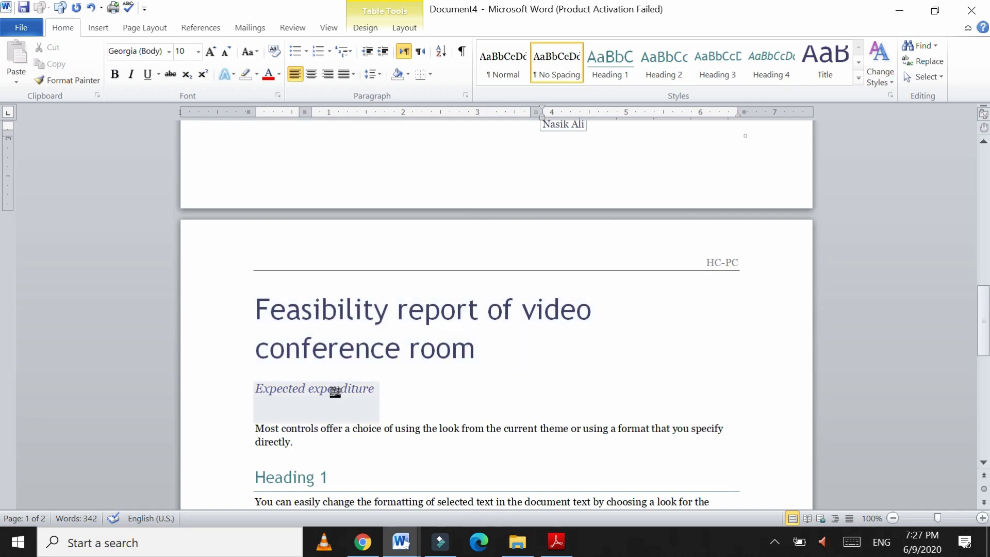
scroll(335, 392, down, 3)
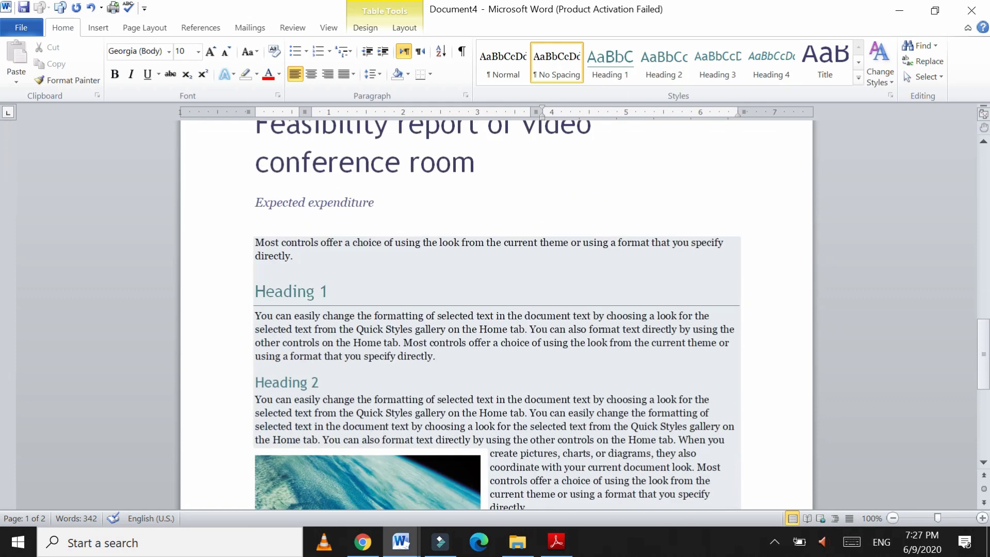
click(292, 259)
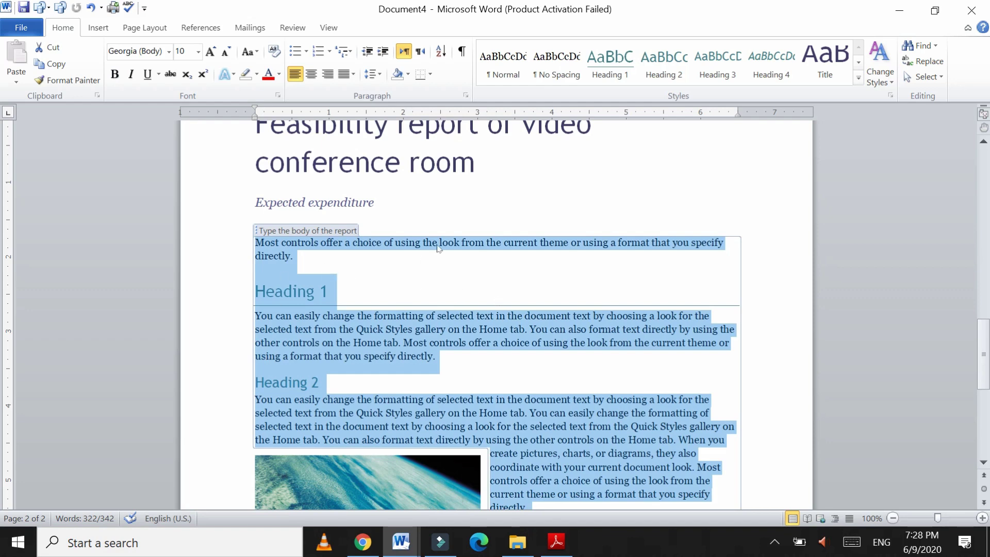
click(438, 202)
click(308, 252)
text(d)
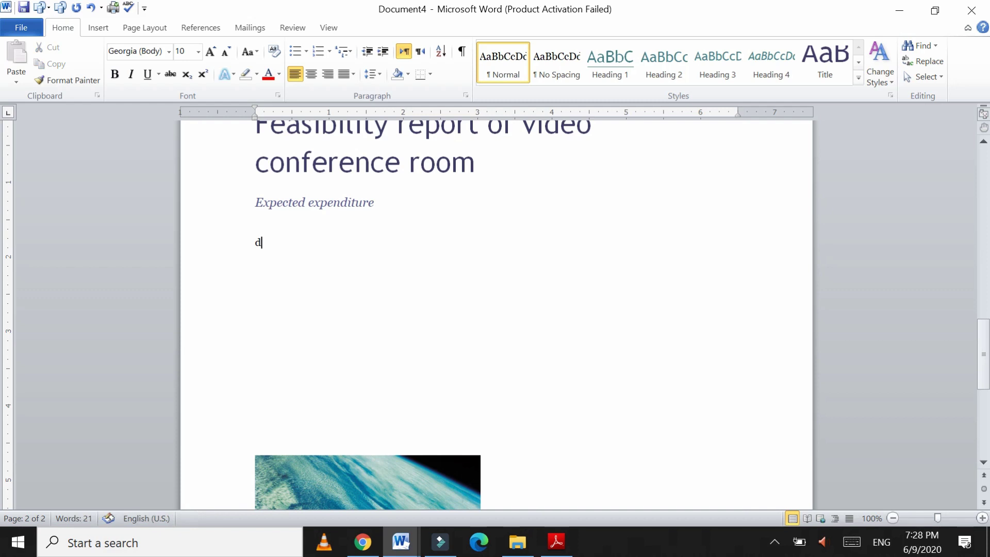
key(ctrl+z)
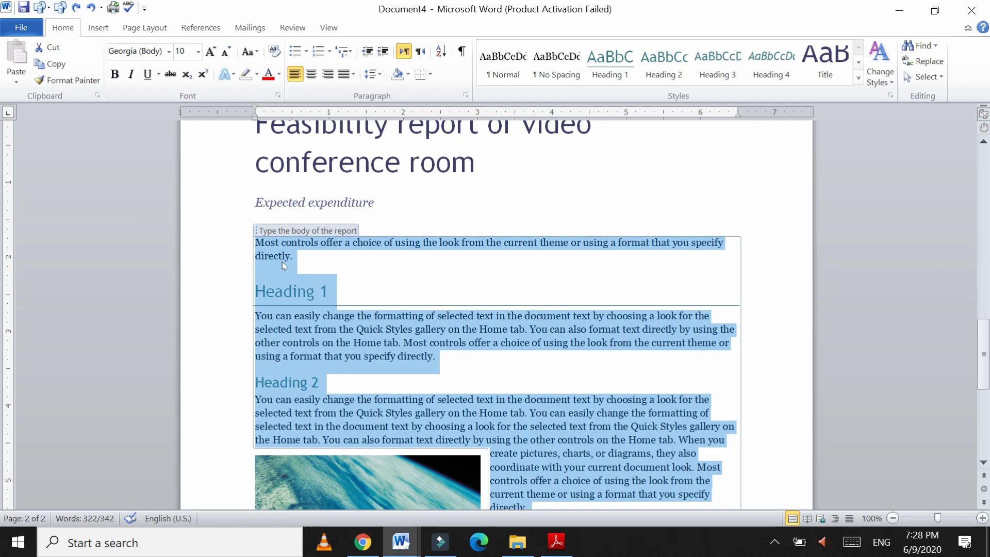
- Examine the options available for the satellite picture and check the author entry in the second page's header
scroll(319, 402, down, 6)
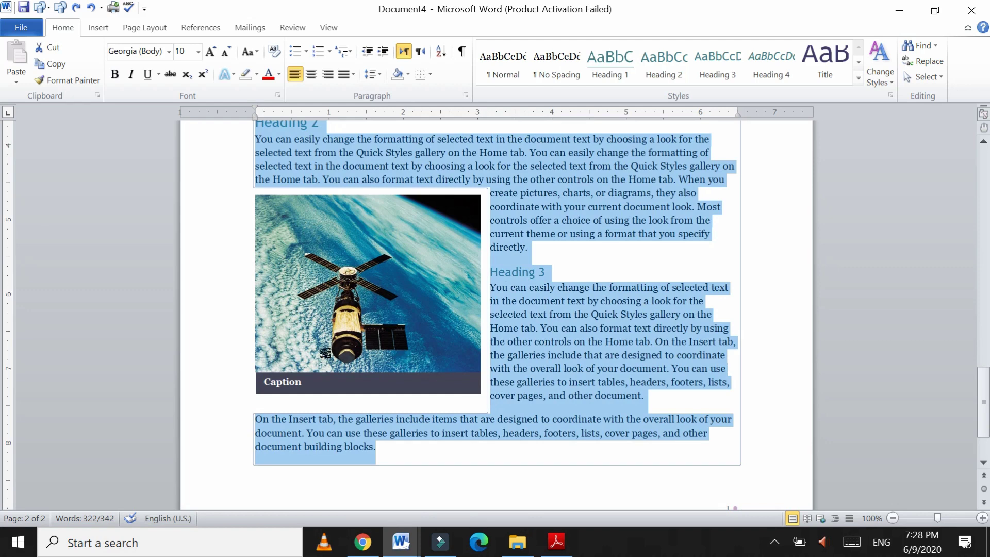
right_click(325, 313)
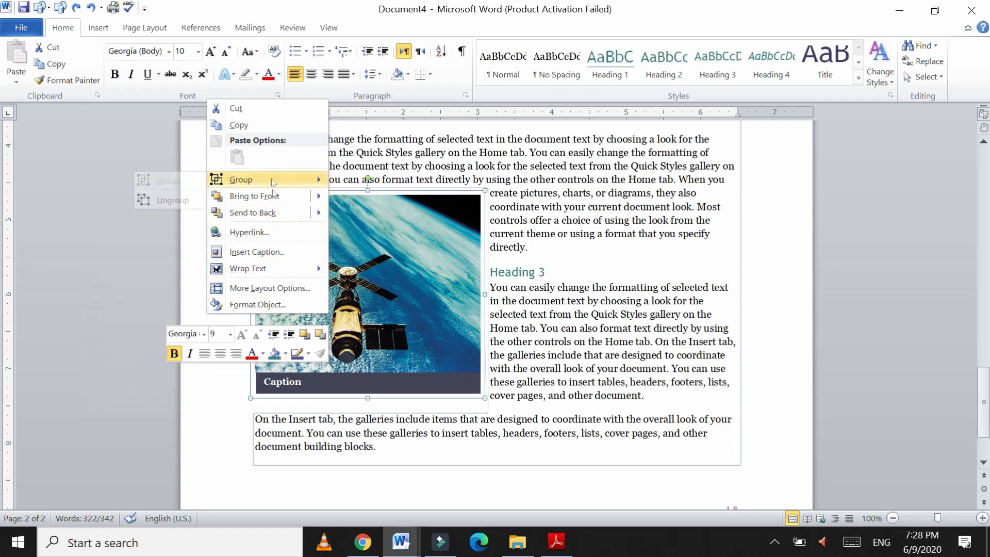
mouse_move(276, 265)
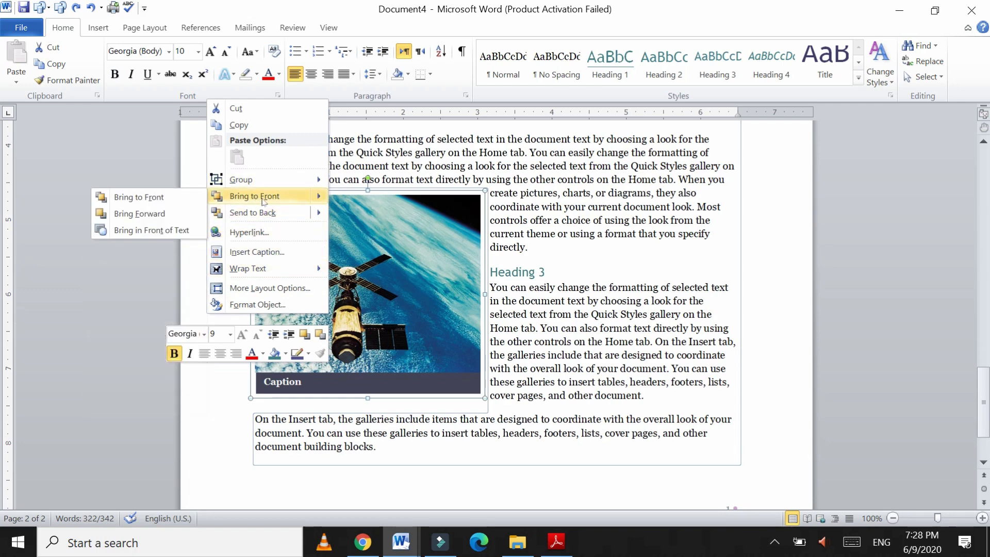
click(432, 271)
key(ctrl+a)
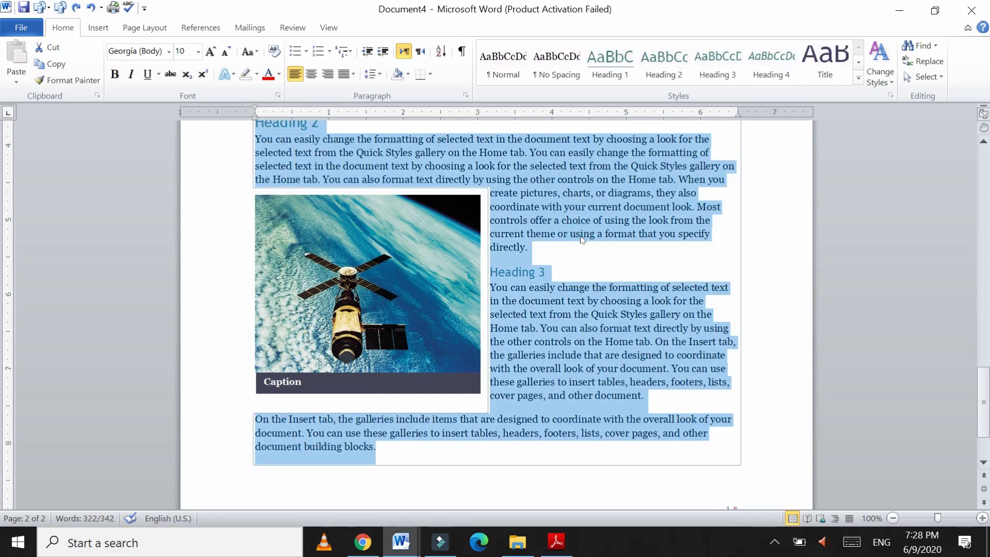
scroll(582, 316, up, 10)
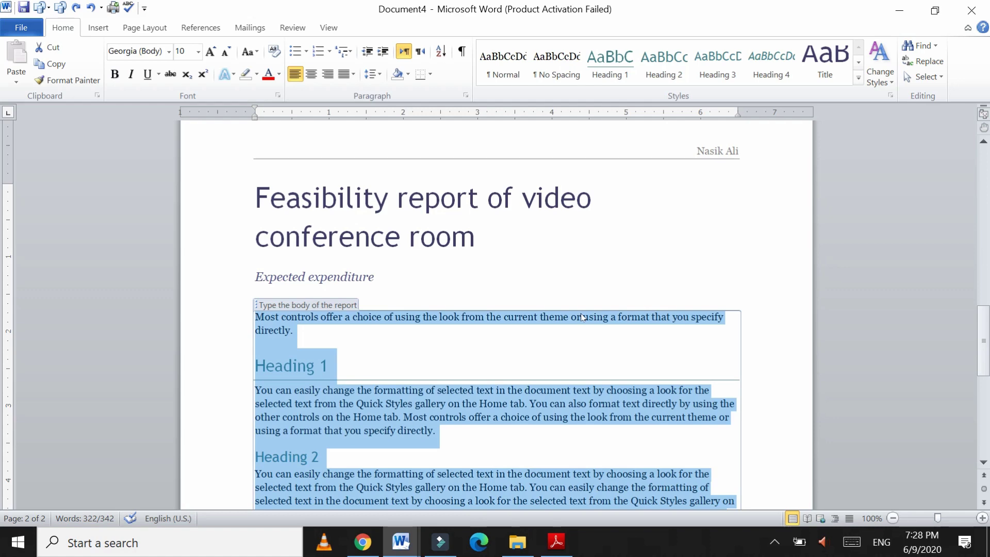
scroll(581, 317, up, 6)
double_click(717, 375)
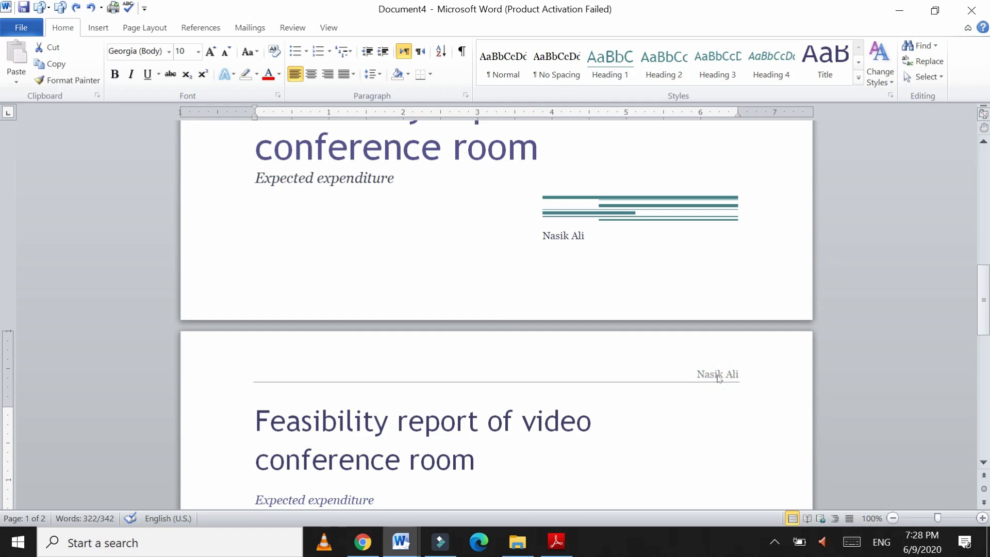
- Insert a page break after the end of the report body to add a new page
scroll(717, 374, down, 15)
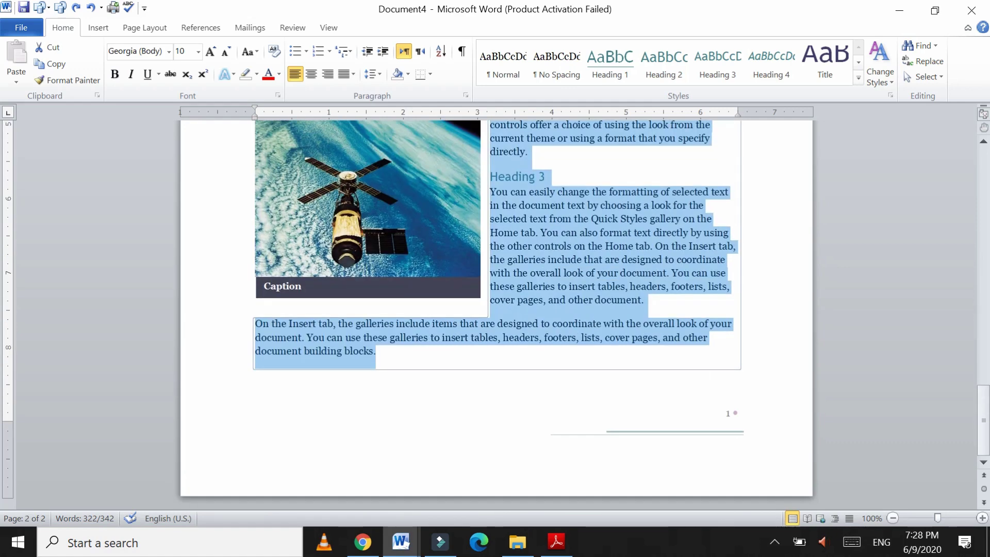
click(536, 402)
key(ctrl+Return)
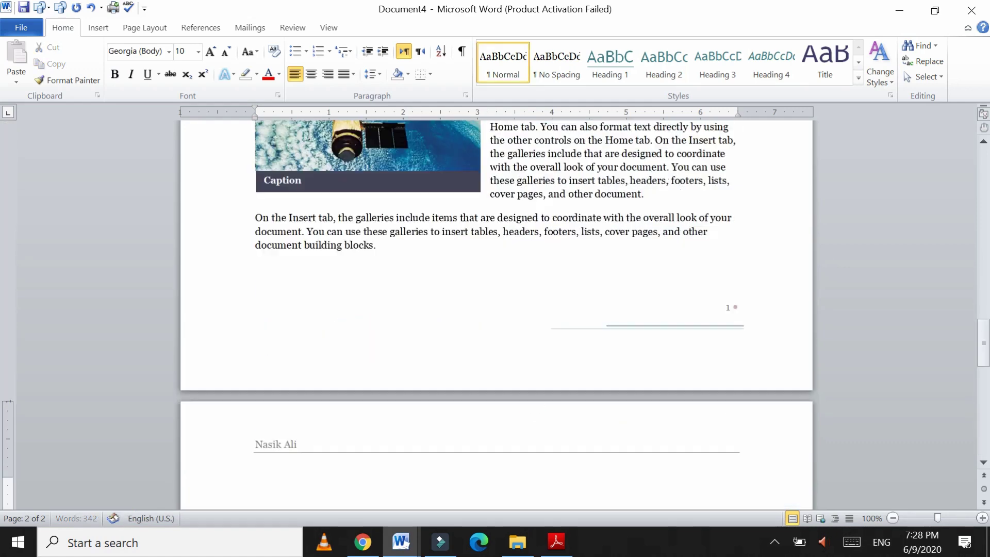
- Insert a page break on the report's blank third page to add a fourth page
scroll(536, 401, down, 15)
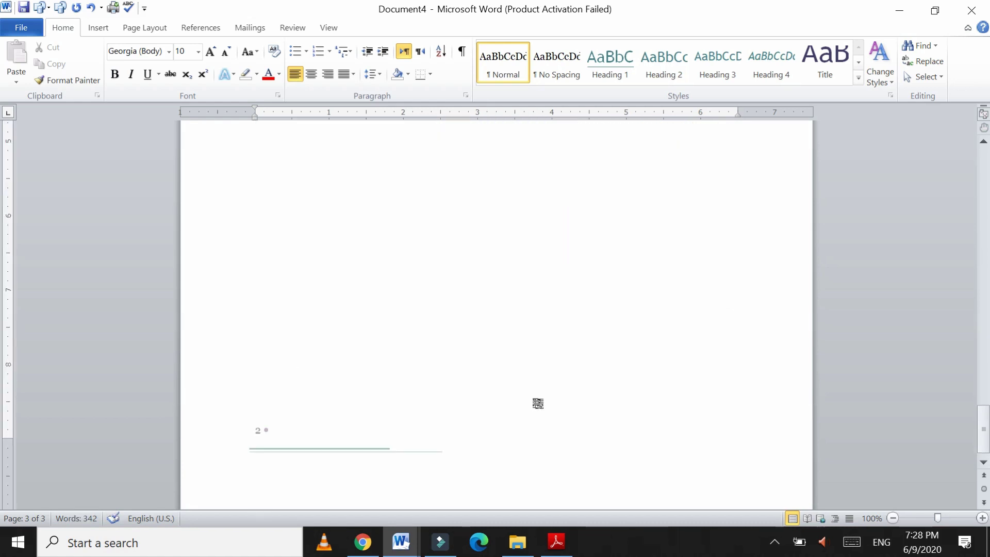
double_click(318, 381)
key(ctrl+Return)
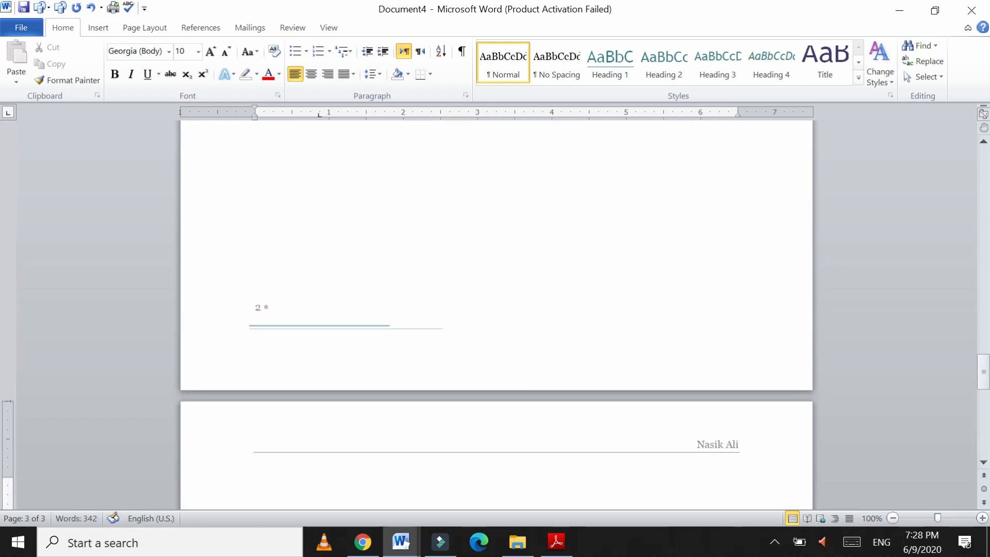
scroll(322, 388, down, 5)
scroll(322, 388, down, 5)
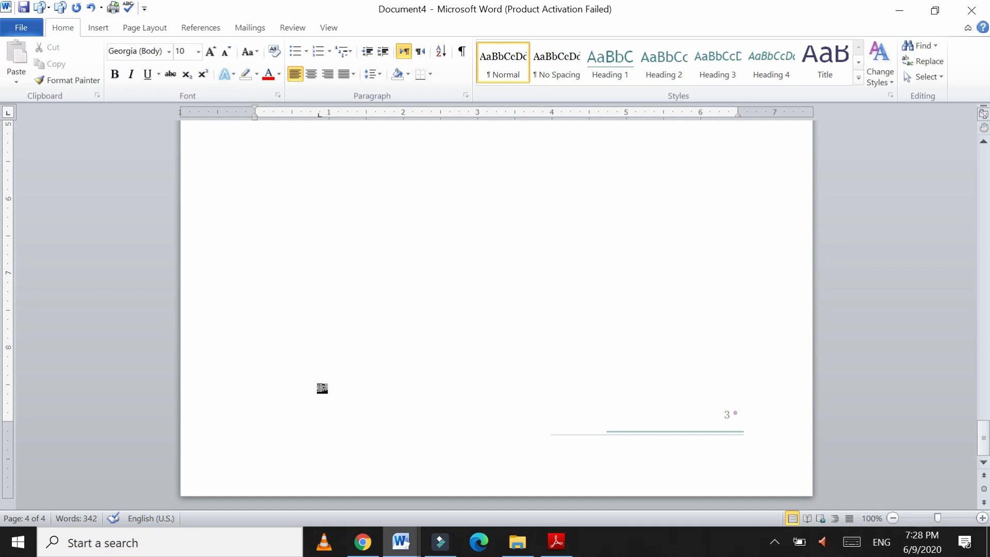
scroll(322, 388, up, 10)
scroll(315, 384, up, 15)
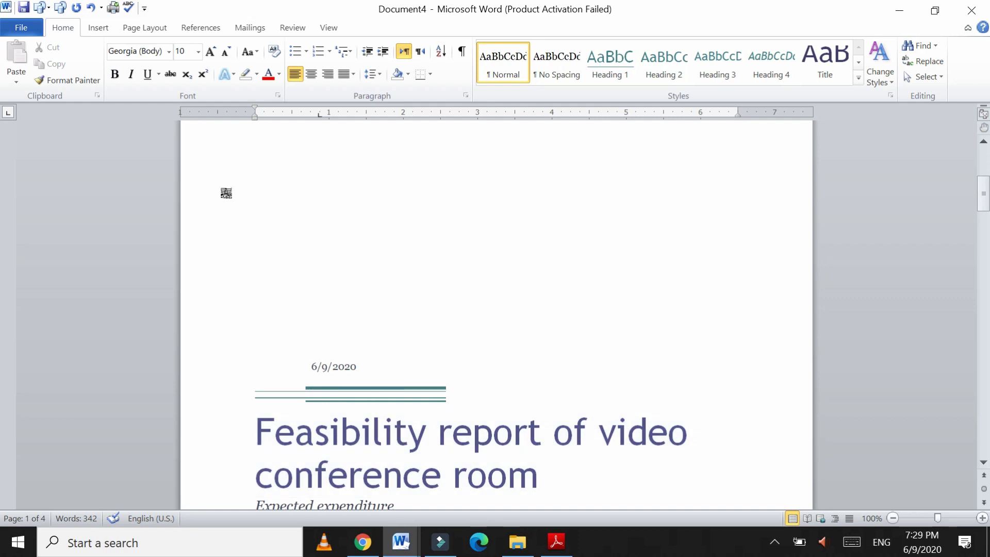
- Preview several personal templates and create a new document from the AdminProCert certificate template
click(18, 29)
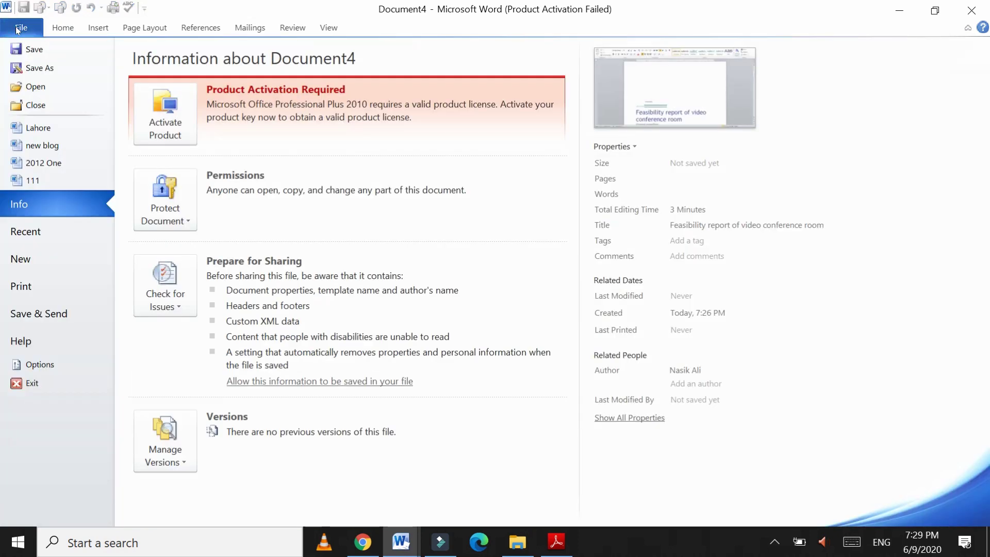
click(44, 264)
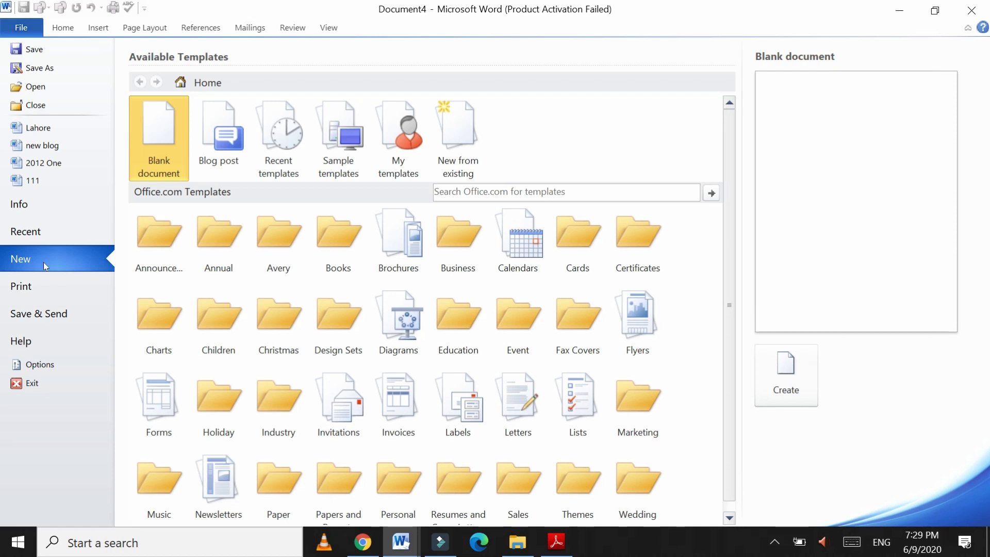
click(395, 138)
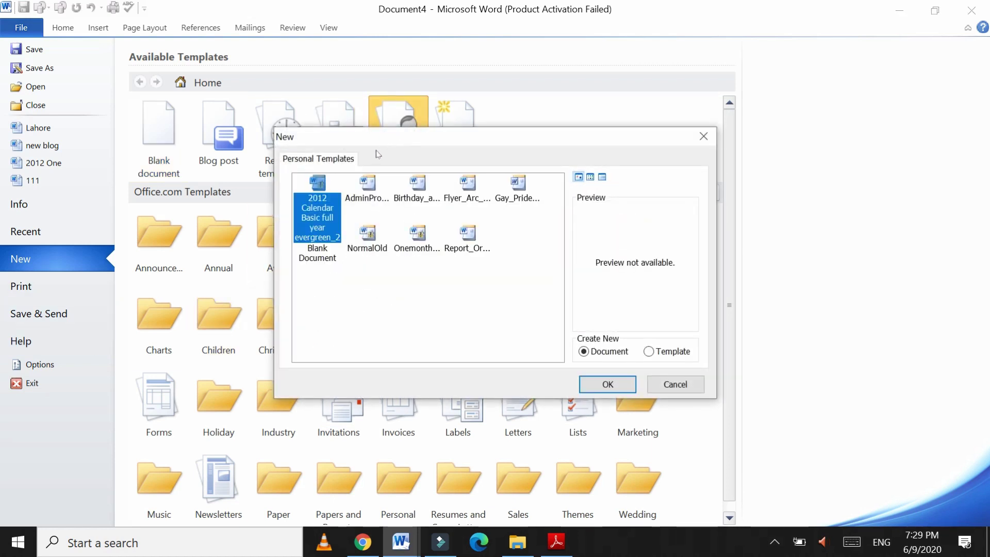
click(368, 194)
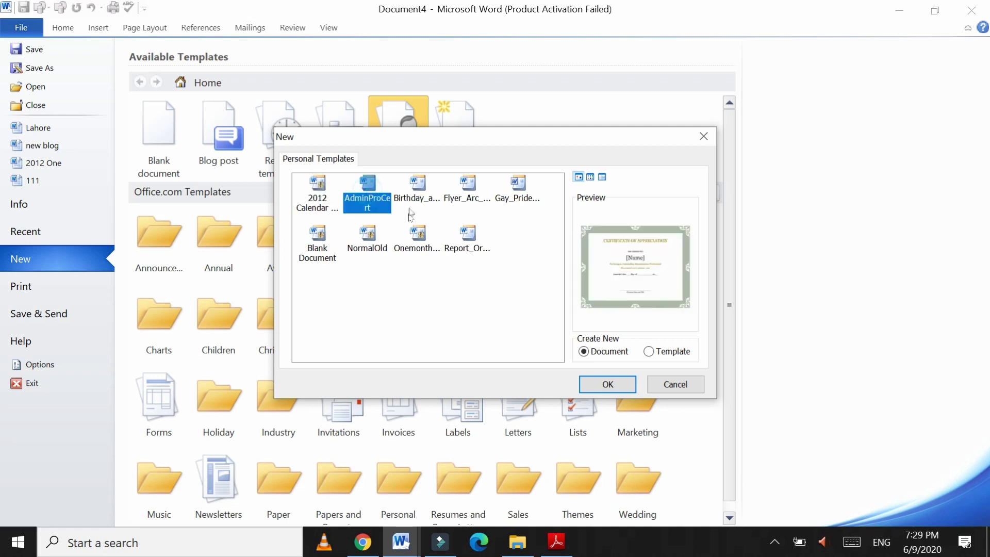
click(419, 198)
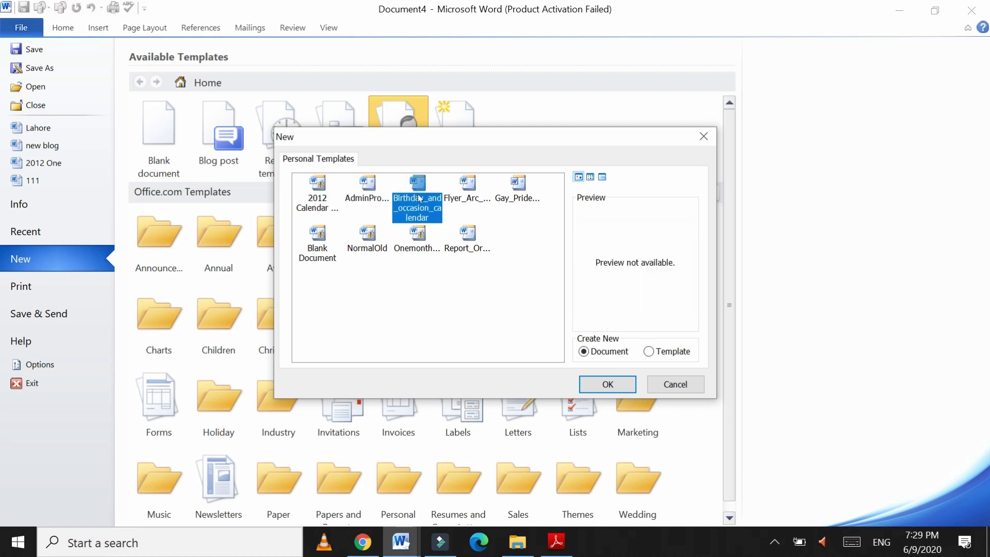
click(361, 194)
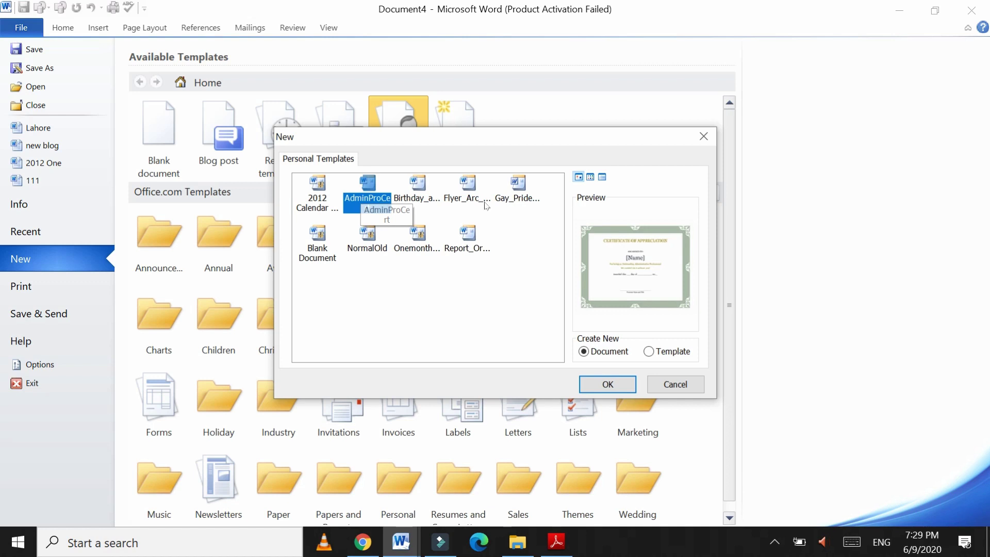
click(468, 190)
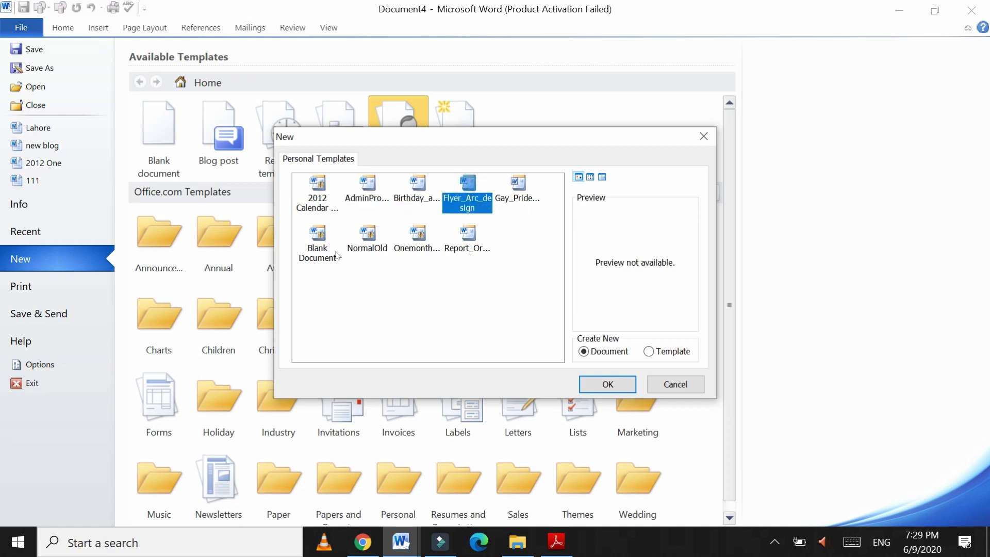
click(369, 239)
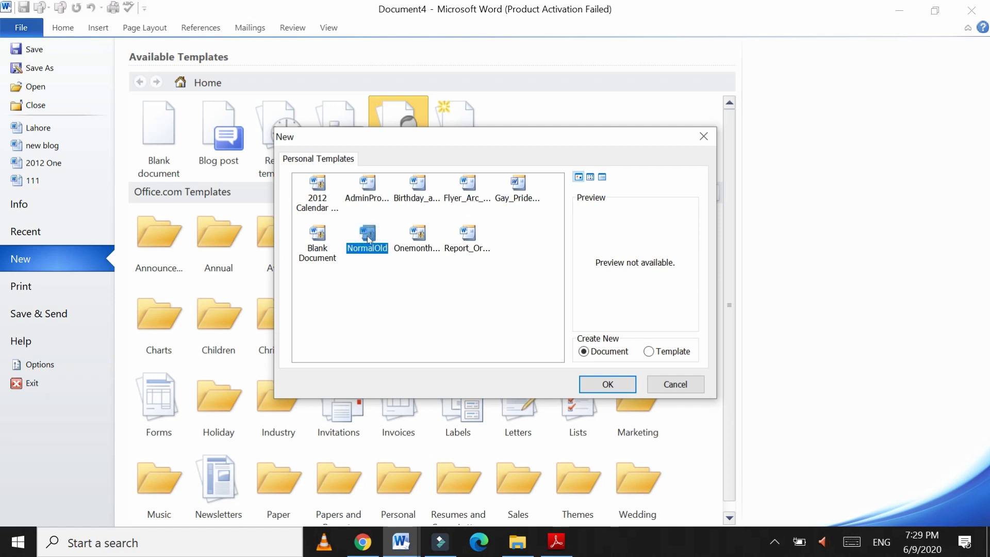
click(396, 248)
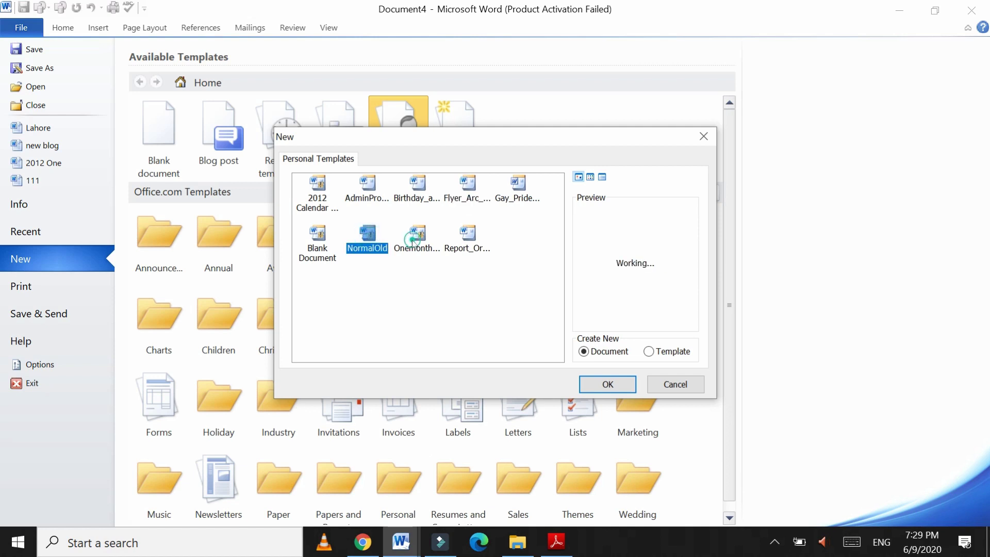
click(410, 187)
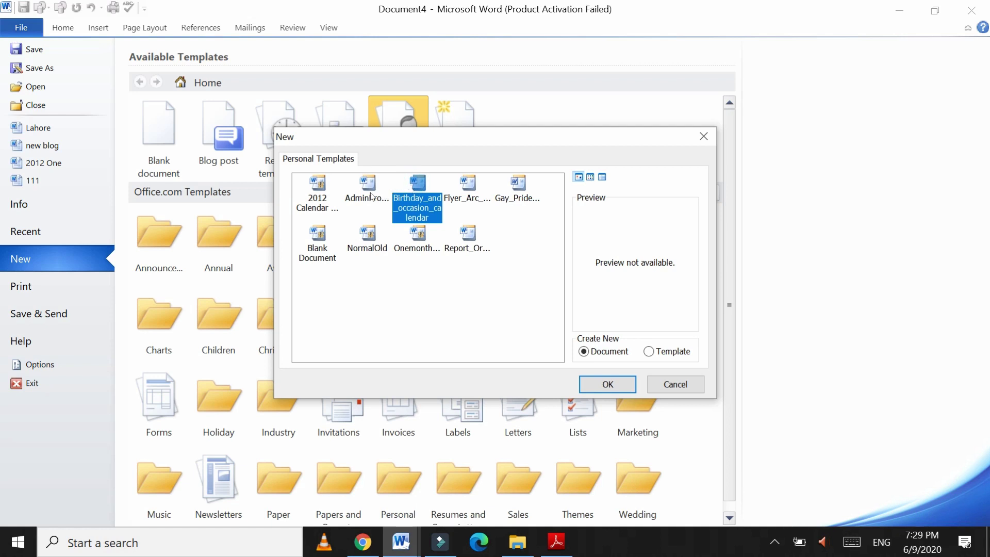
click(371, 195)
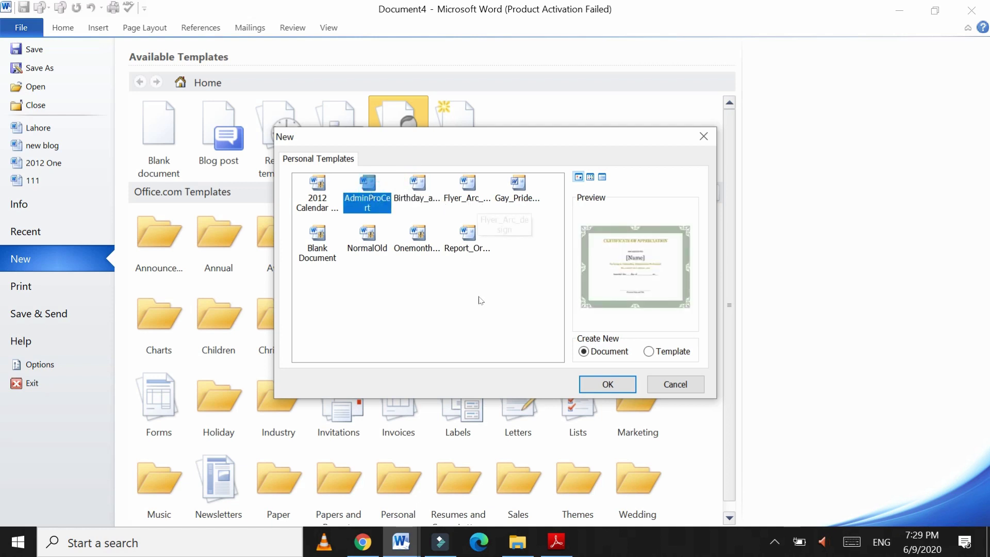
click(600, 386)
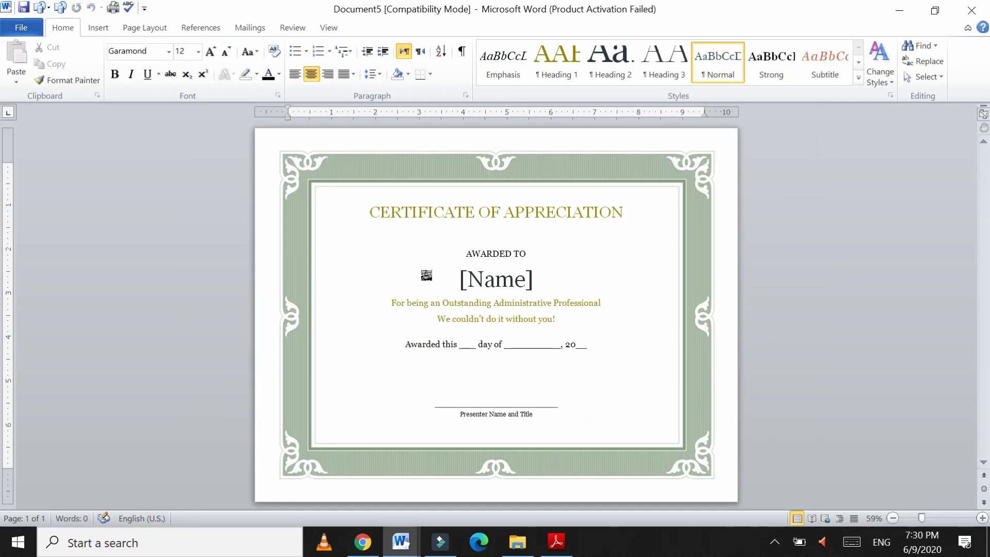
- Replace the word APPRECIATION in the certificate title so it reads CERTIFICATE OF PARTICIPATION
double_click(563, 212)
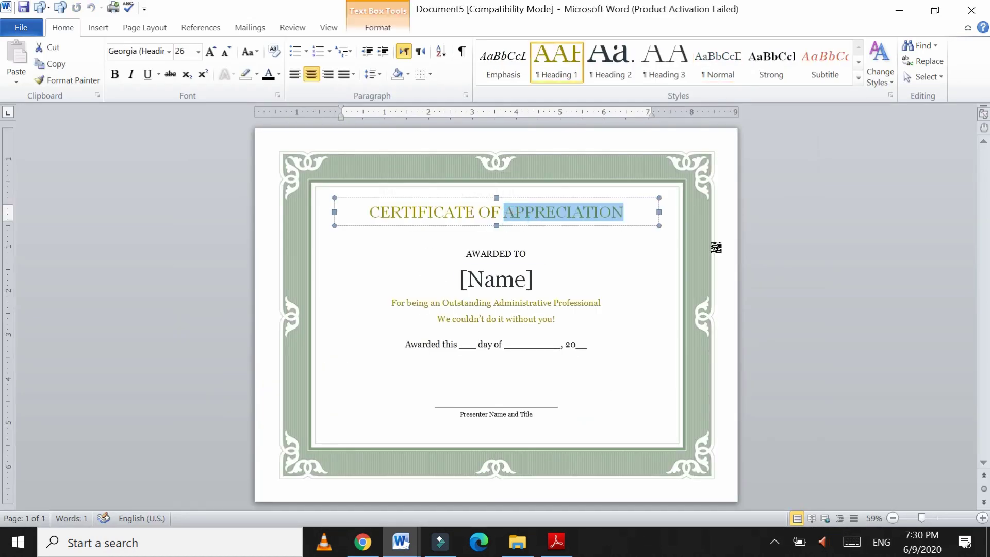
text(PA)
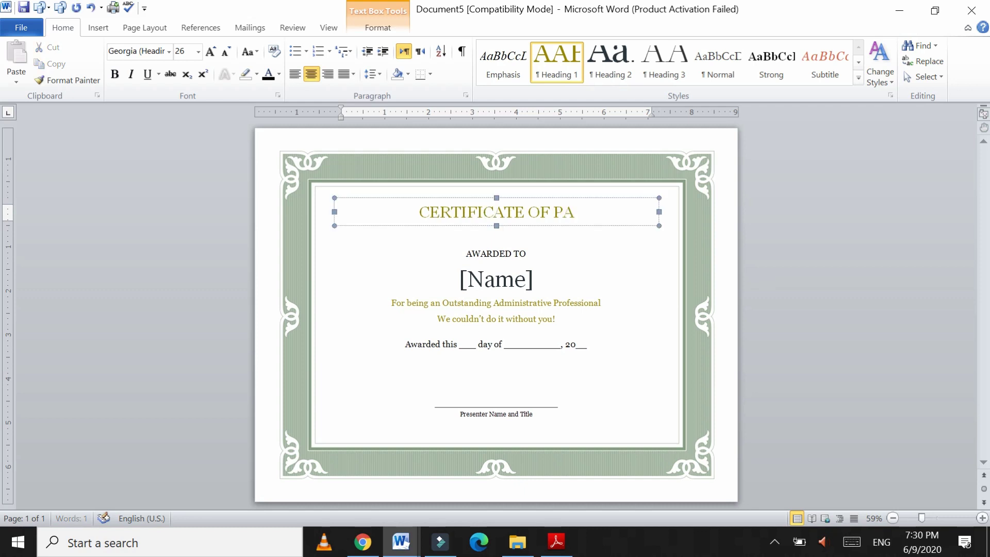
text(RTICIPA)
key(BackSpace)
text(IPATEION)
key(BackSpace)
key(BackSpace)
key(BackSpace)
key(BackSpace)
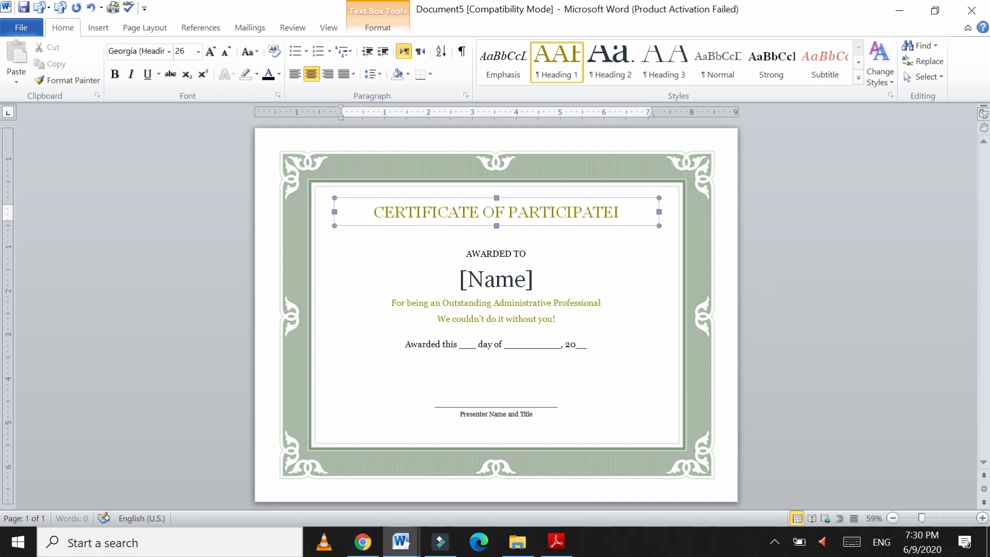
text(ION)
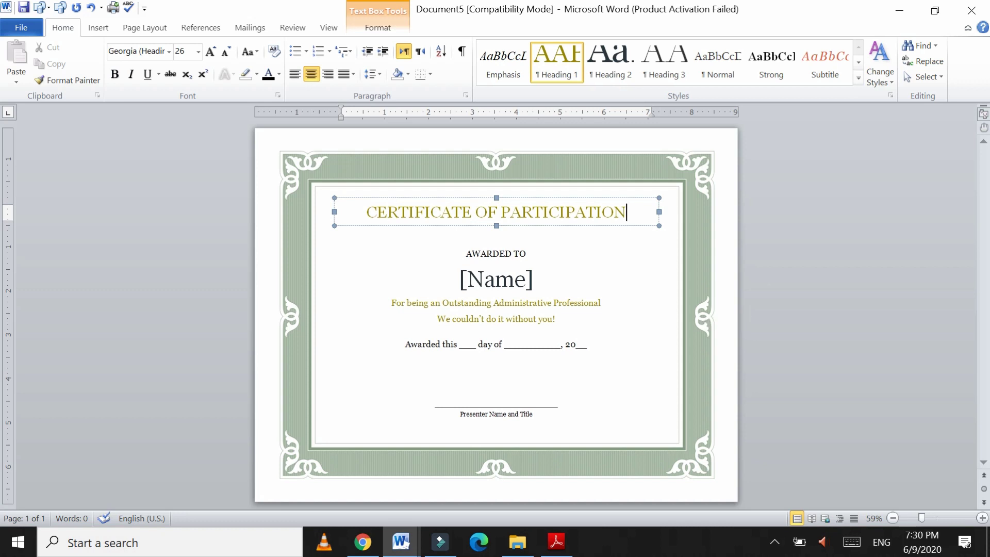
- Create a document from the Annual category's 12-month basic calendar (any year) template for 2020, with weeks starting on Sunday
click(19, 31)
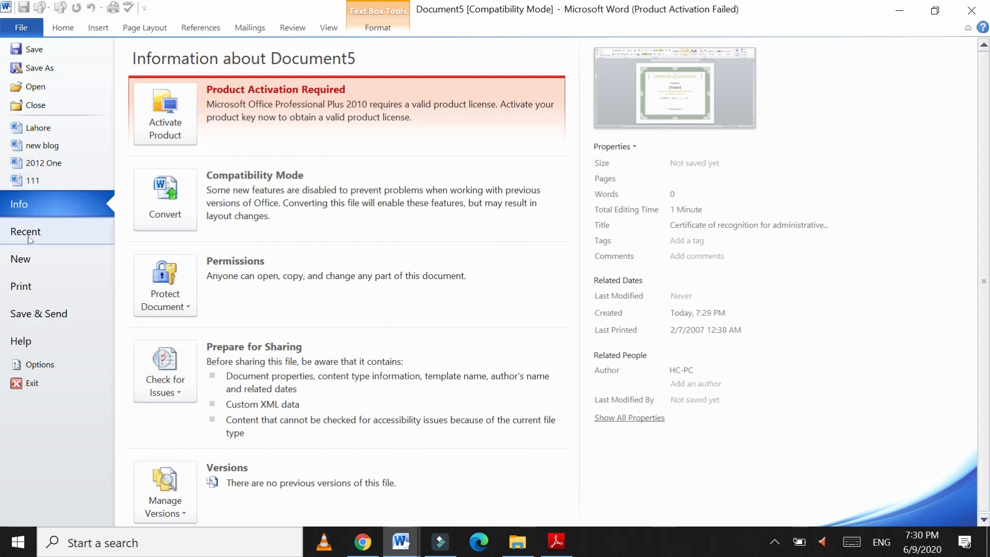
click(30, 258)
click(211, 246)
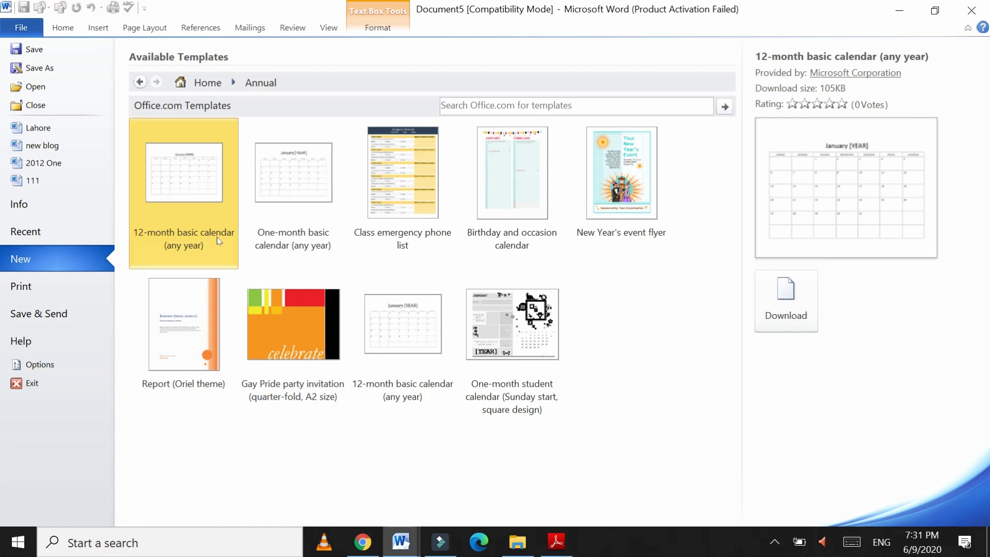
click(810, 316)
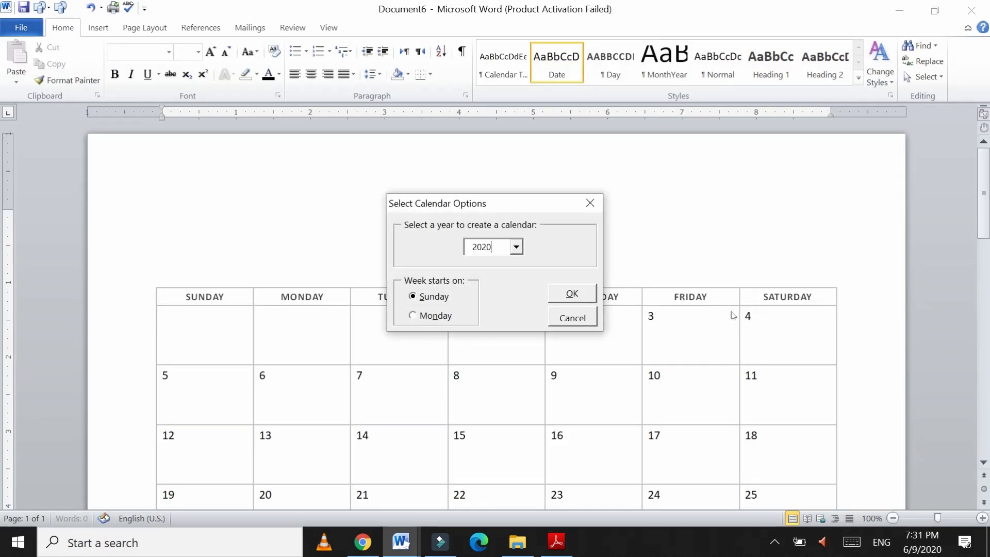
click(561, 294)
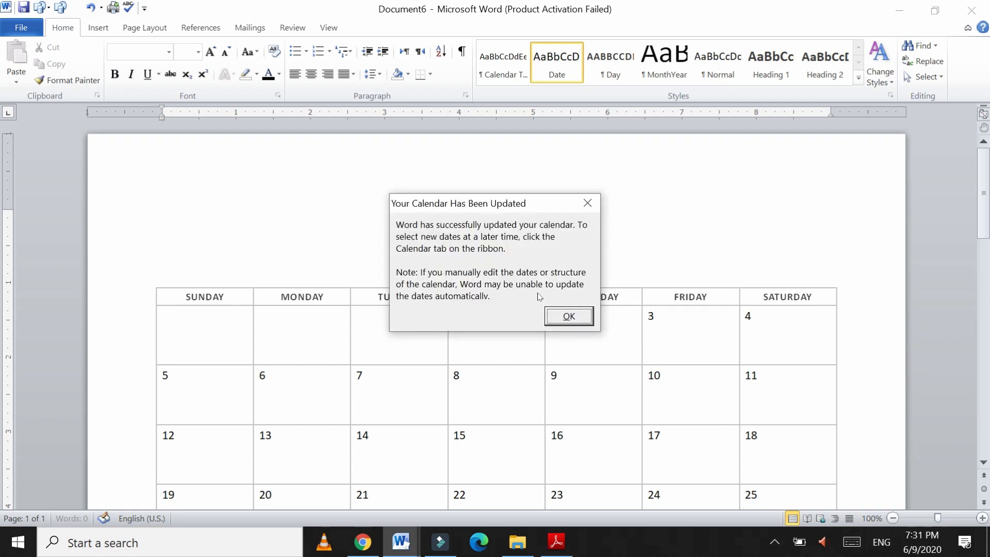
click(568, 315)
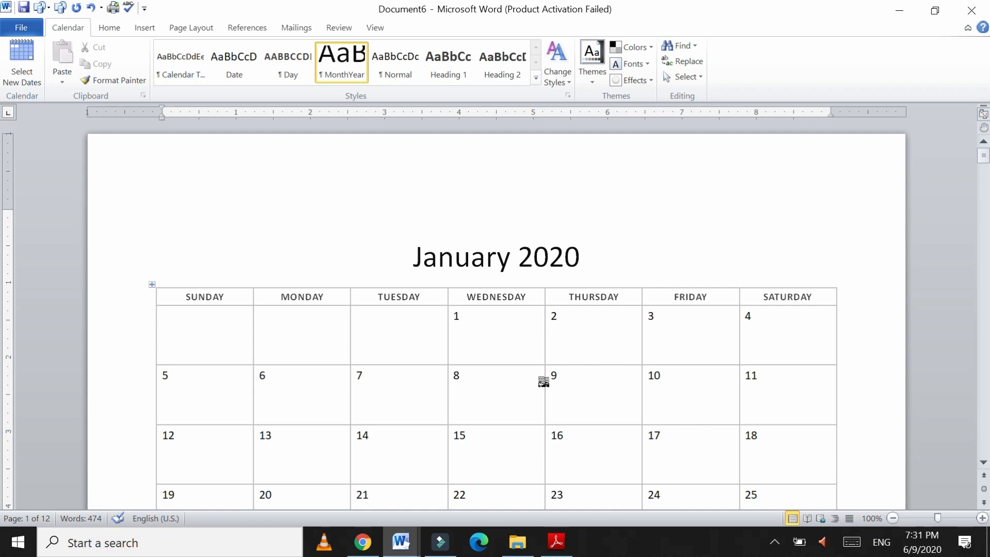
- Examine the calendar's monthly pages from January through August 2020
scroll(543, 382, down, 5)
scroll(543, 382, up, 4)
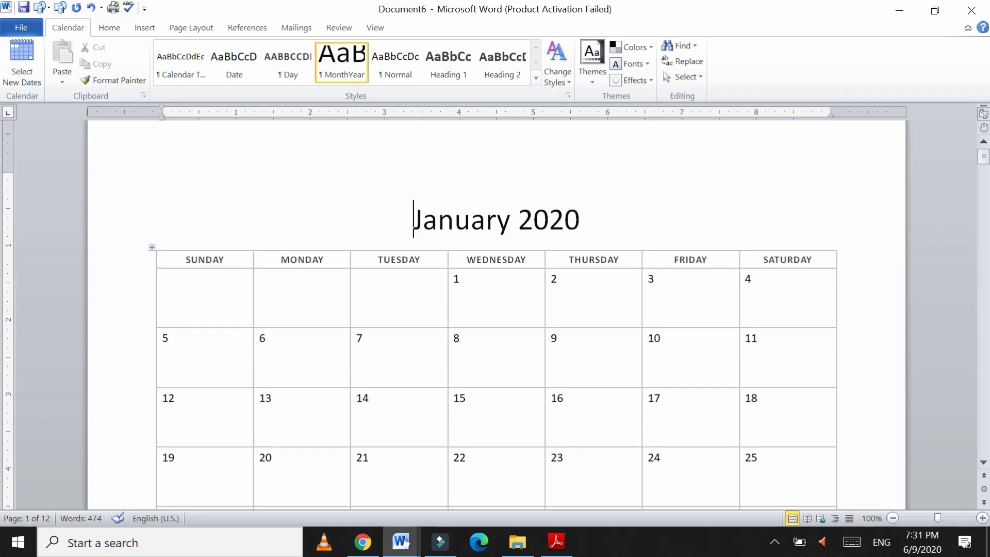
click(566, 303)
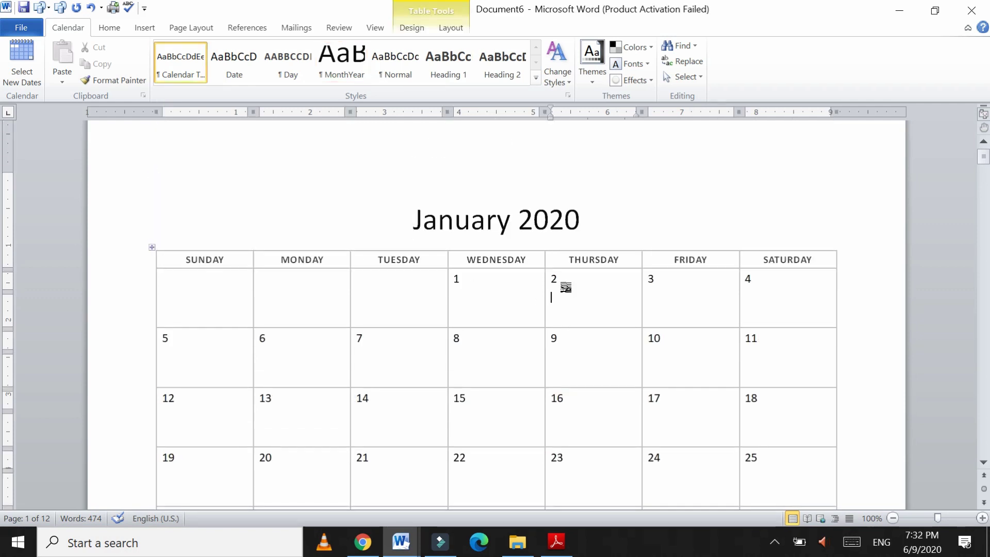
scroll(565, 287, down, 20)
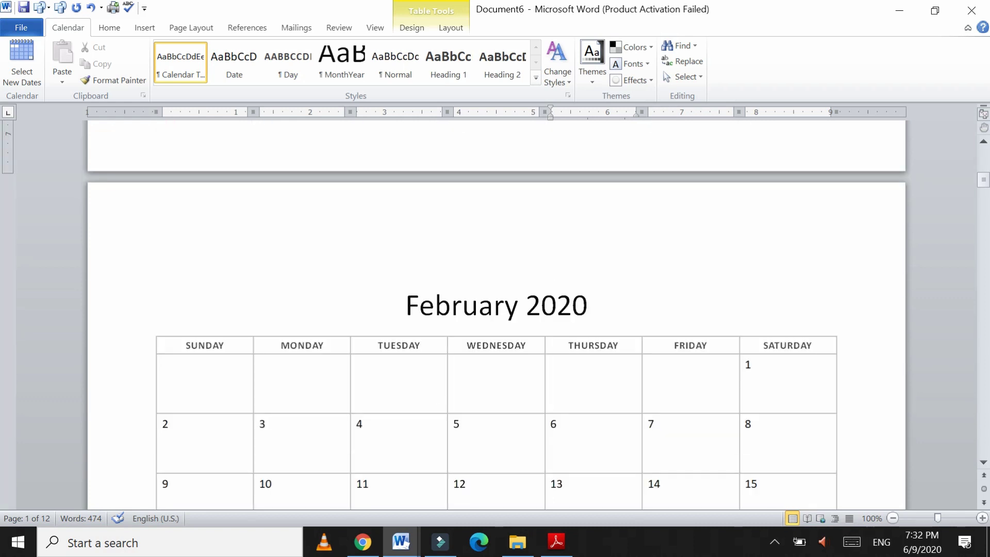
scroll(495, 309, down, 20)
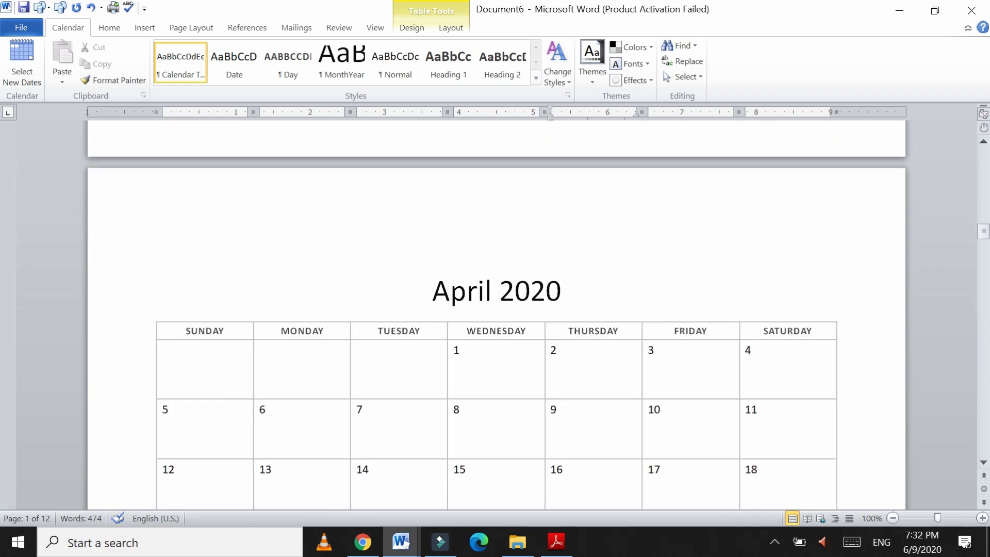
scroll(495, 309, down, 20)
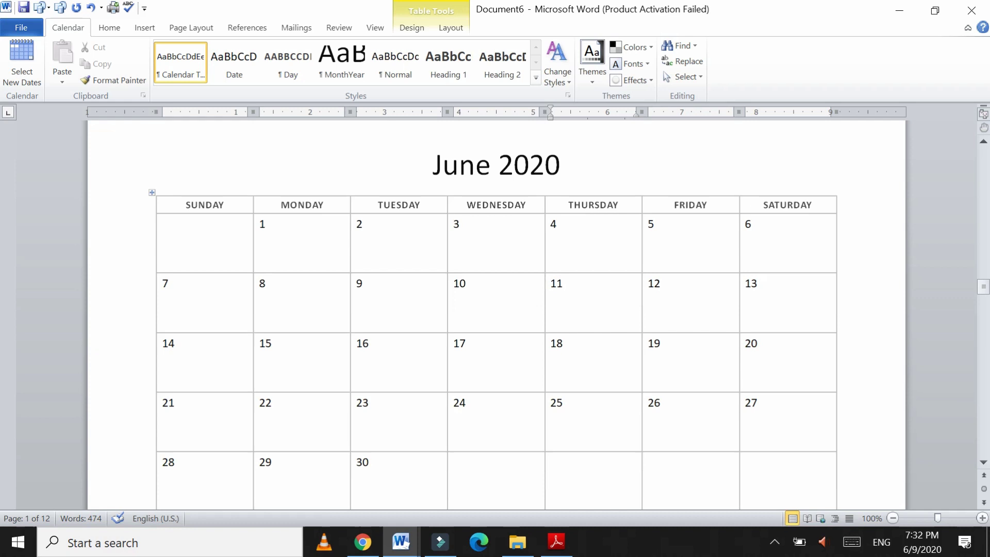
scroll(495, 309, down, 15)
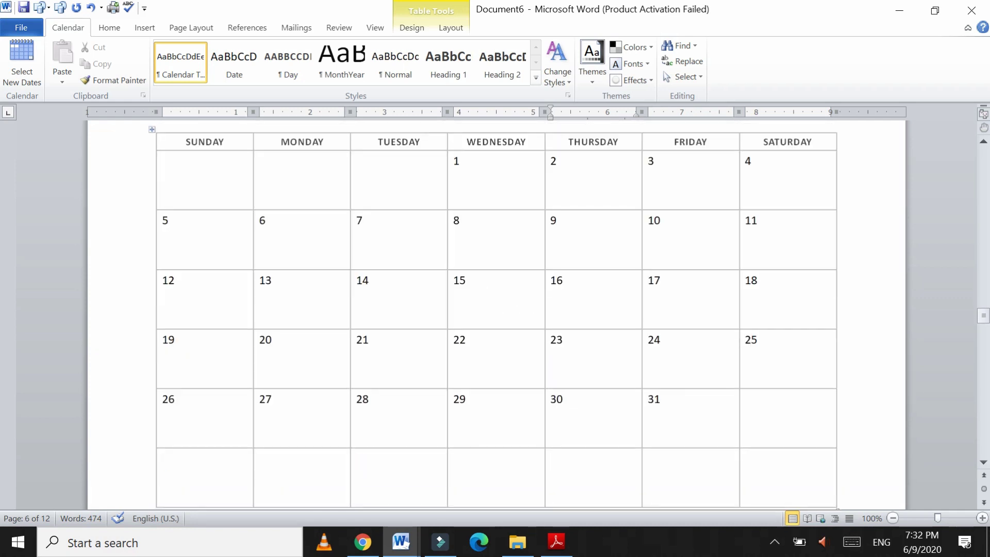
scroll(495, 309, up, 8)
scroll(495, 309, down, 20)
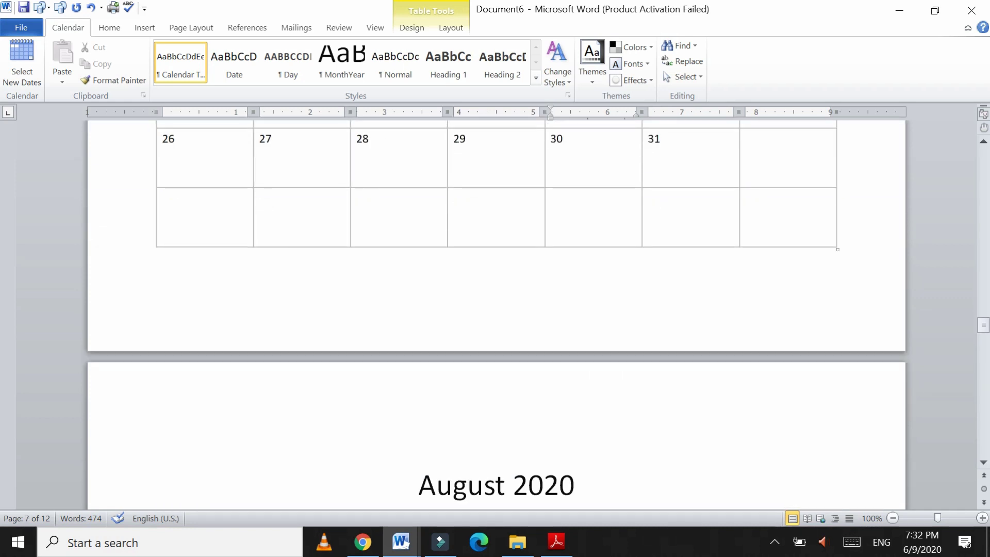
scroll(495, 309, down, 4)
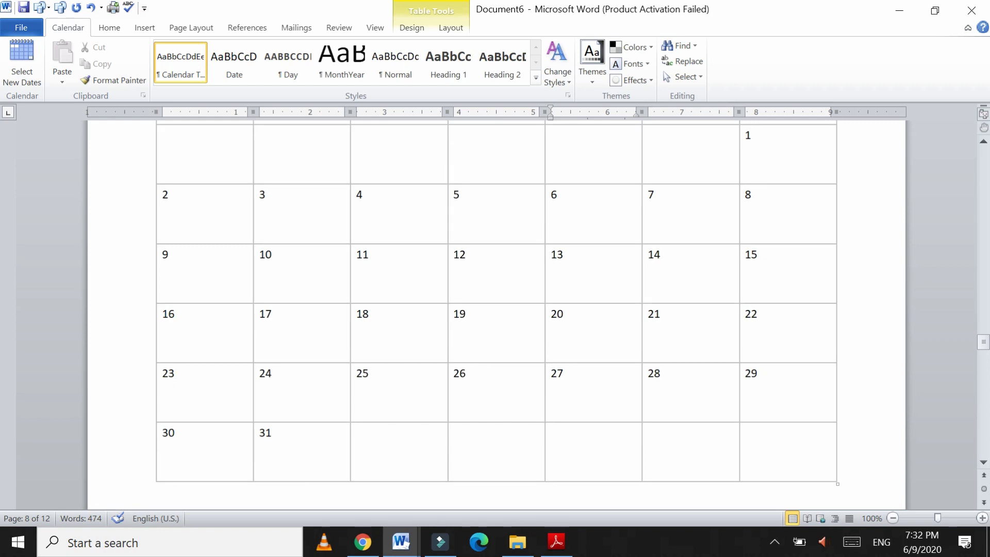
- Enter "Independence day" under Friday the 14th on the August 2020 calendar page
click(650, 273)
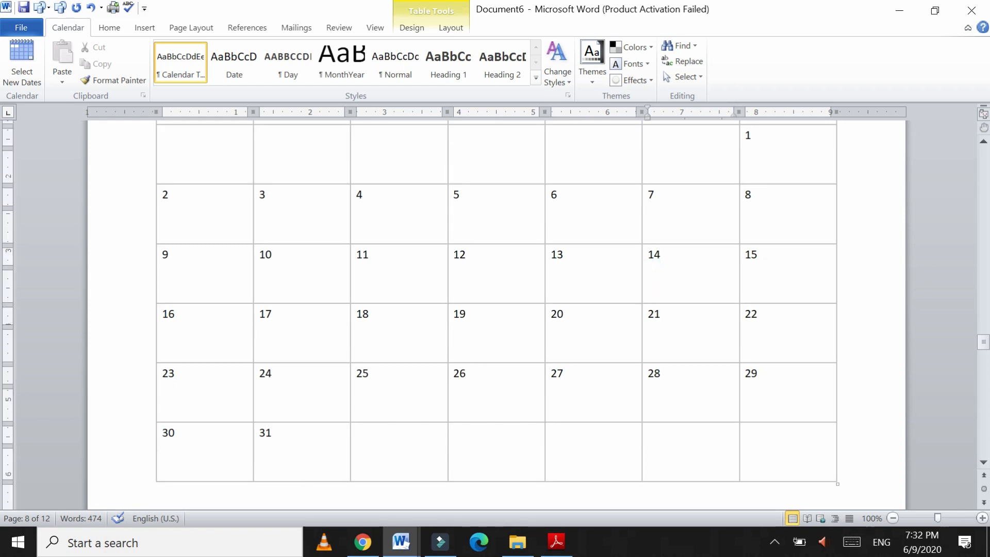
text(In depe)
key(BackSpace)
key(BackSpace)
key(BackSpace)
key(BackSpace)
key(BackSpace)
text(depend)
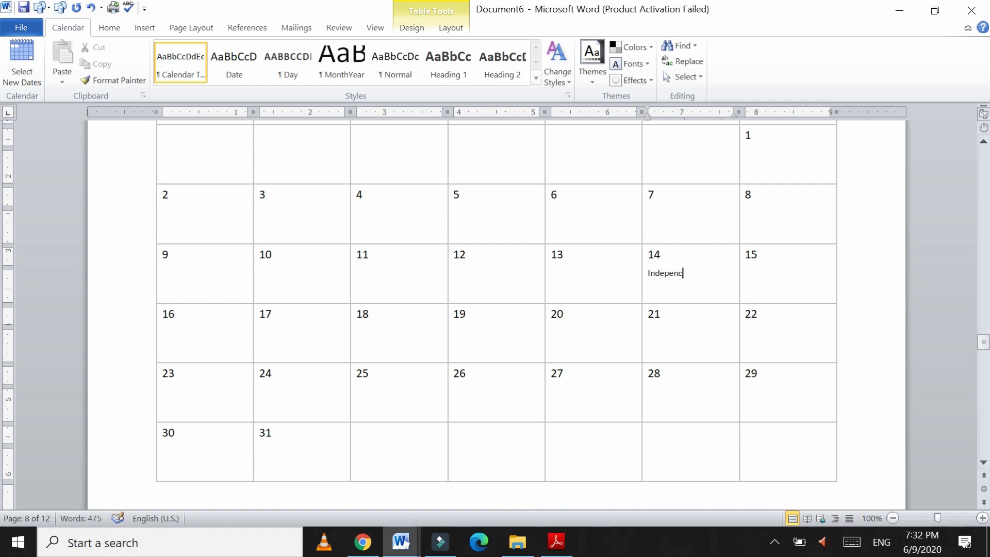
text(ence day)
- Format the "Independence day" text as red, bold, 10-point Brush Script MT
drag(648, 273, 718, 274)
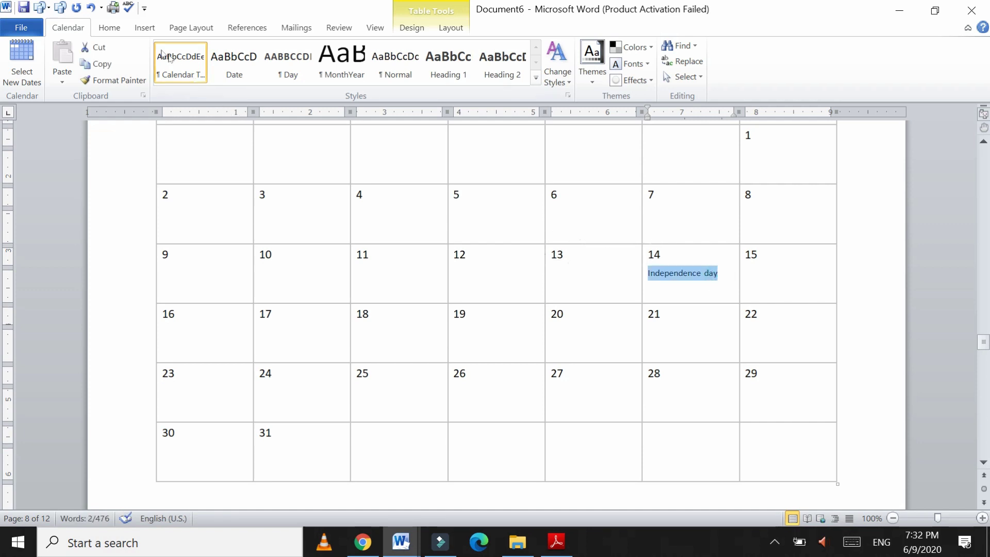
click(107, 27)
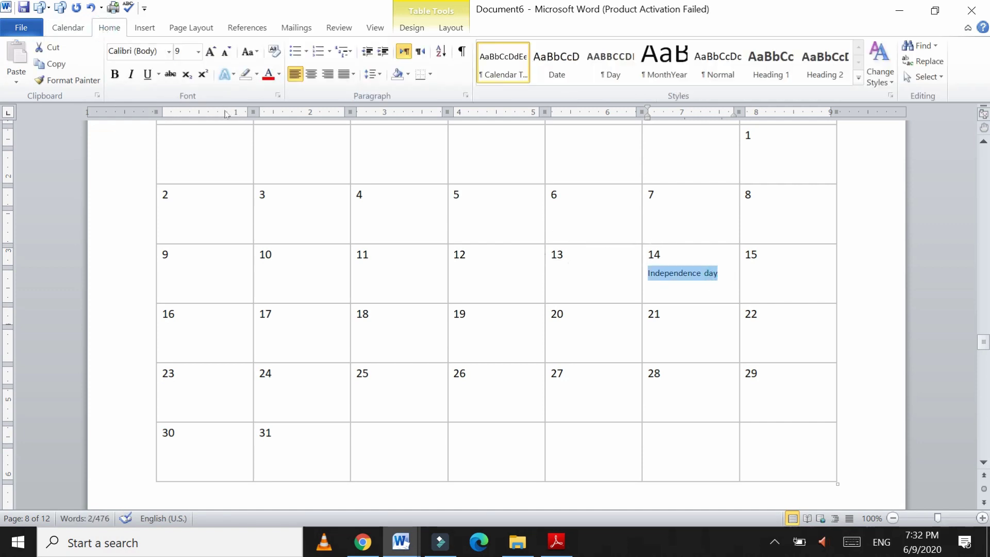
click(267, 76)
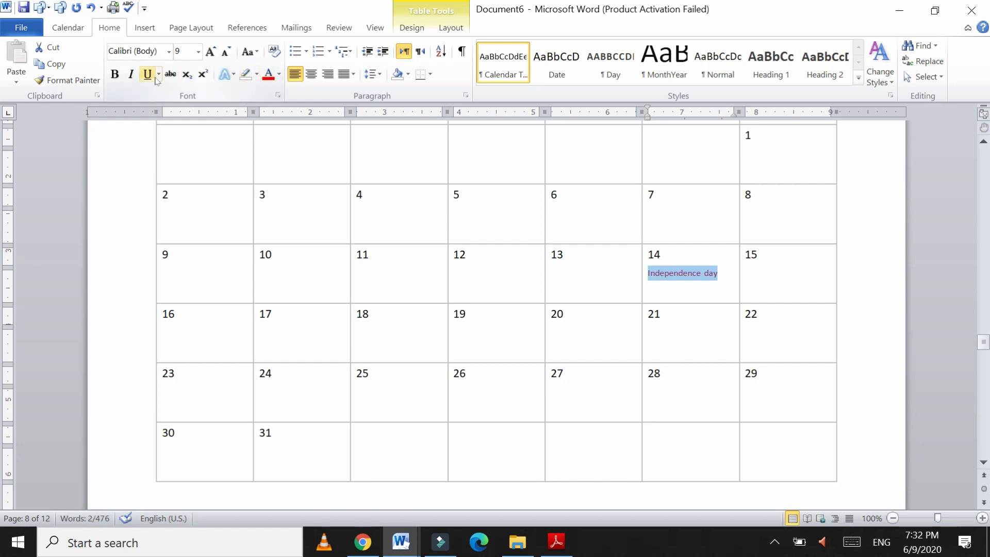
click(115, 74)
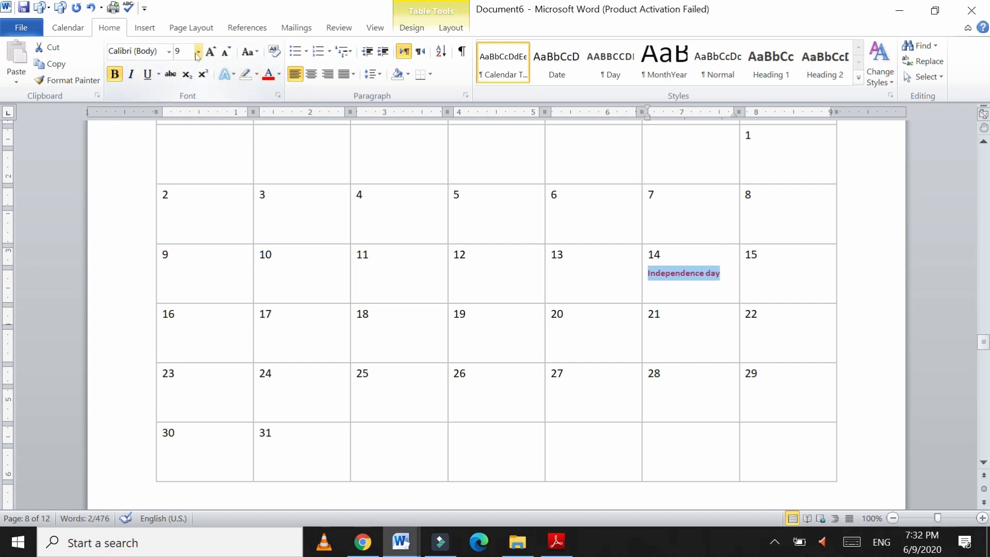
click(197, 52)
click(181, 94)
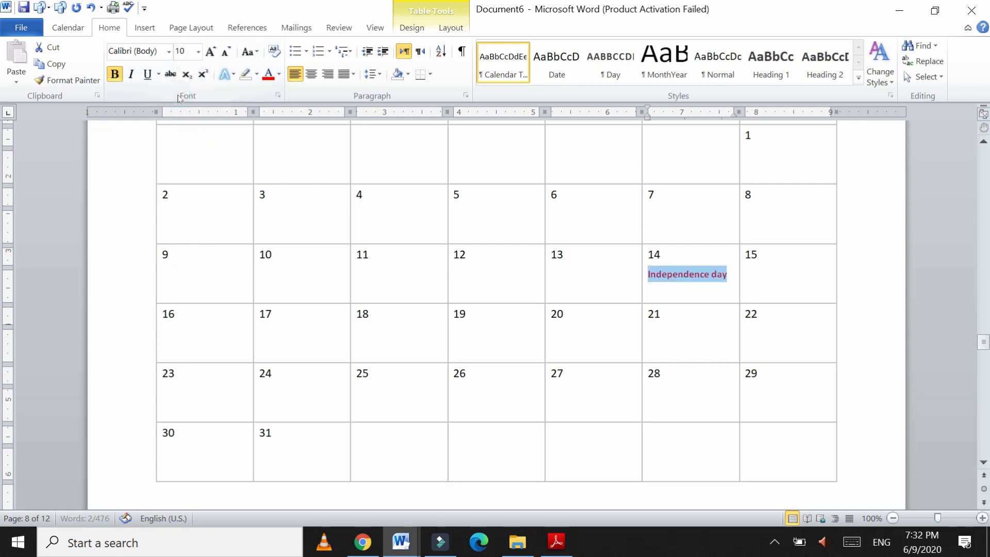
click(168, 52)
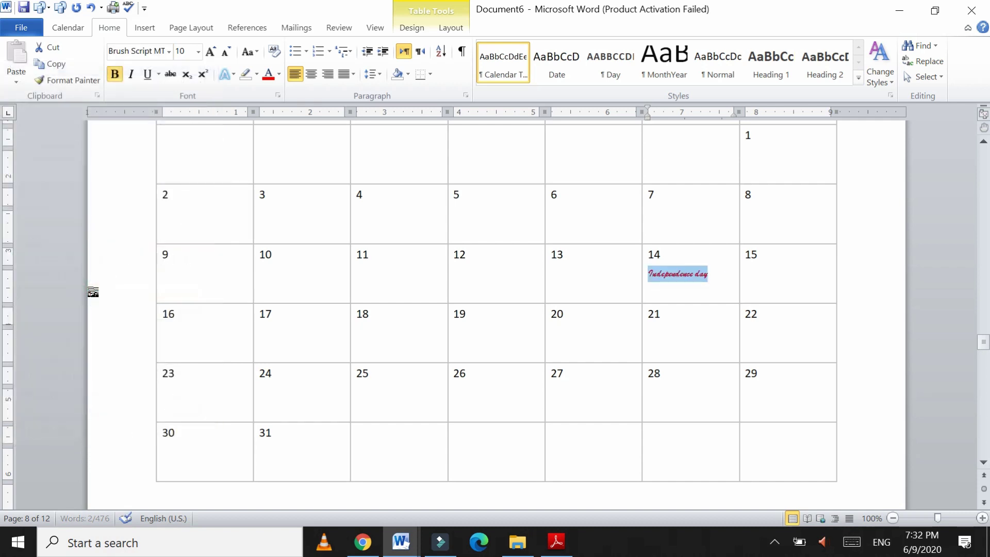
- Apply light grey shading to the "Independence day" entry's cell under August 14
click(408, 74)
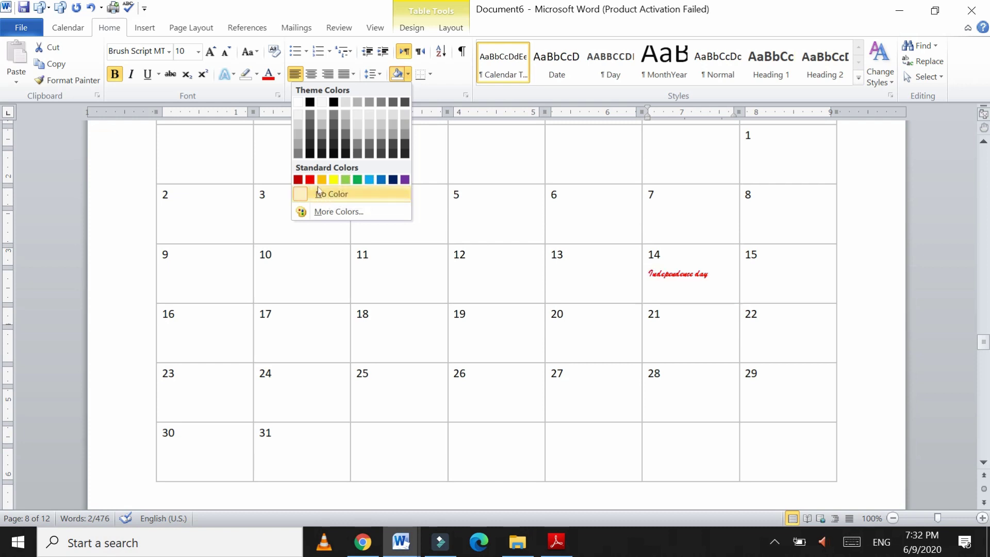
click(370, 128)
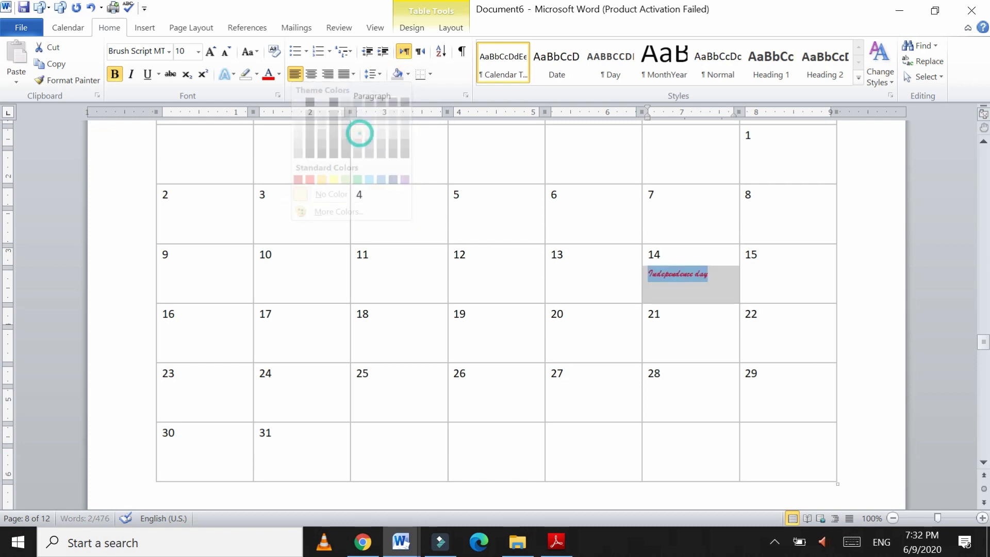
click(622, 312)
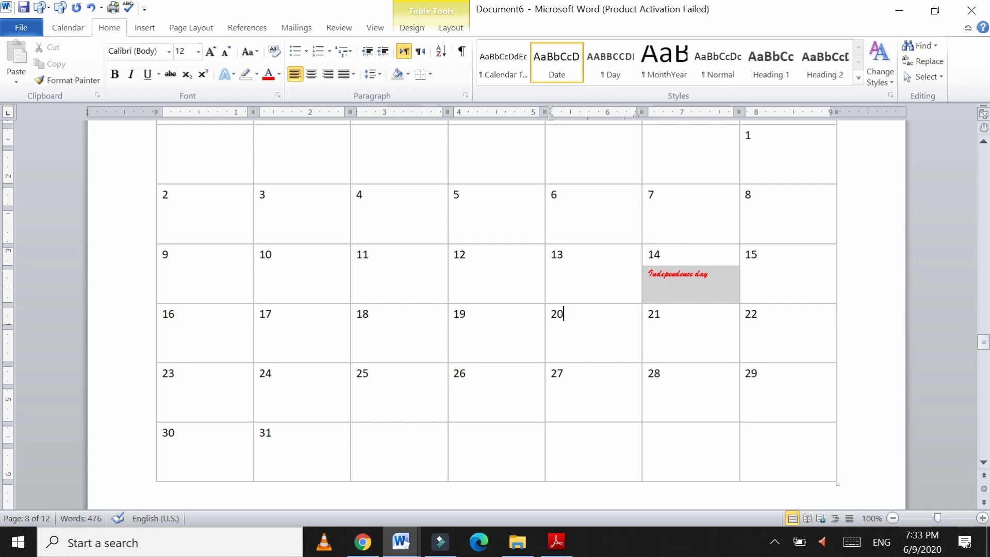
click(82, 31)
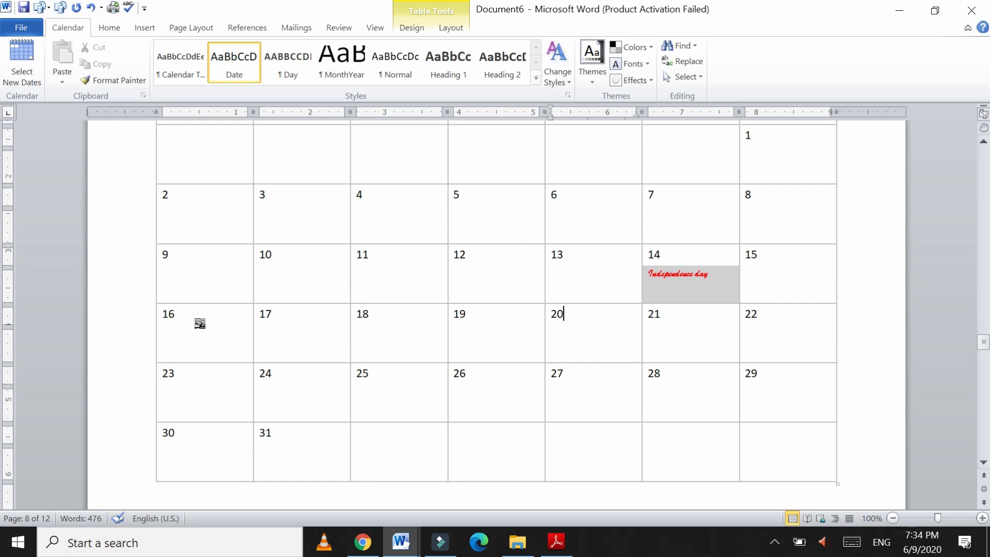
scroll(495, 309, up, 10)
scroll(495, 310, down, 9)
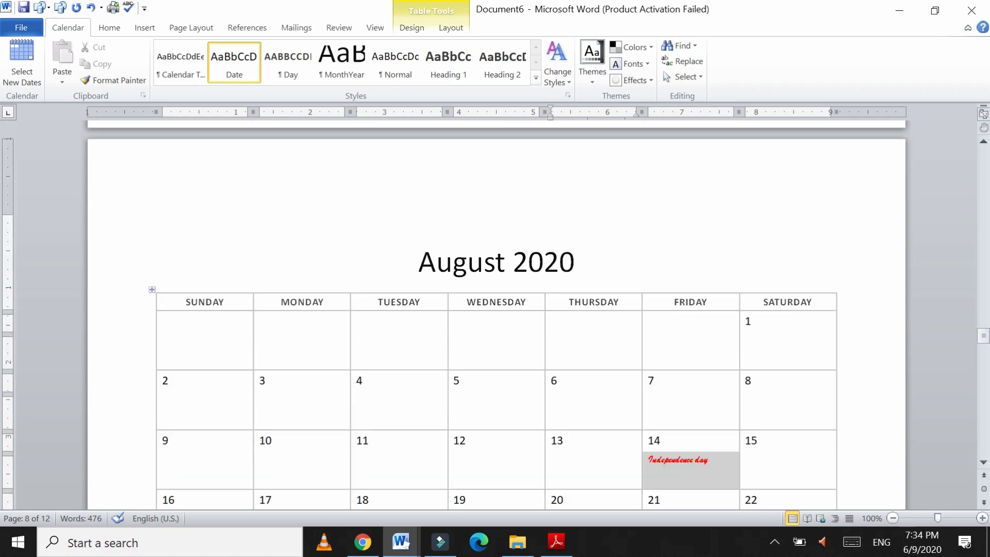
scroll(495, 309, up, 7)
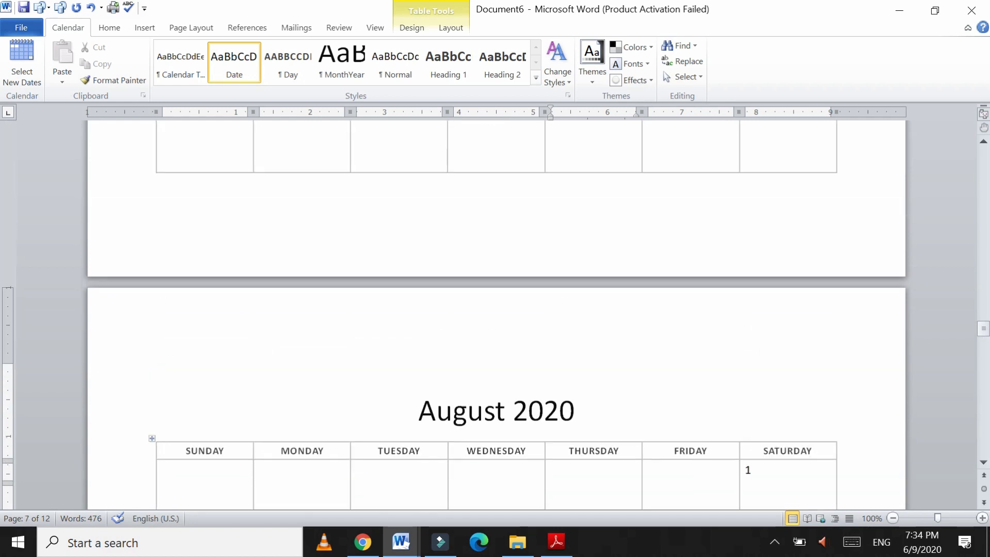
- Close the 2020 calendar, the participation certificate and the feasibility report documents without saving their changes
click(969, 8)
click(490, 287)
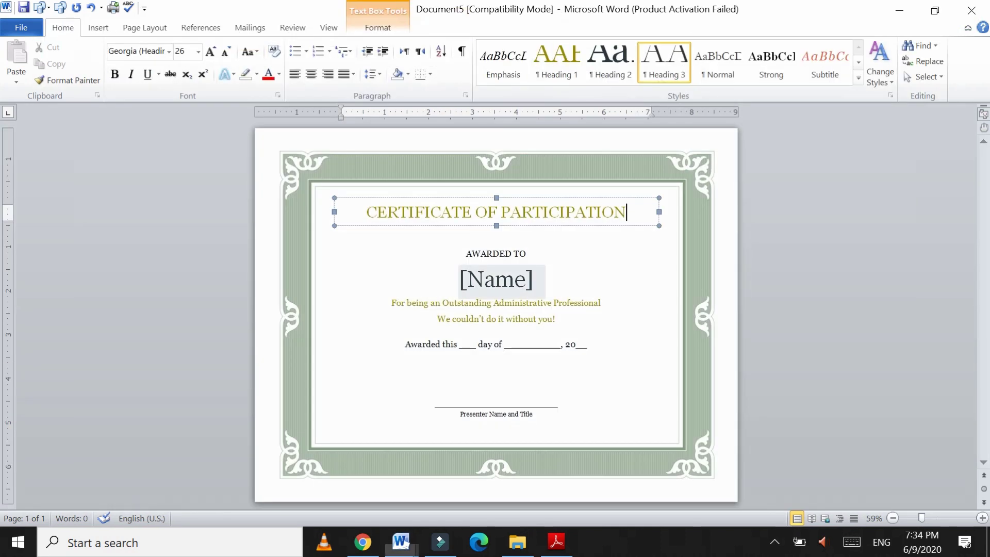
click(970, 12)
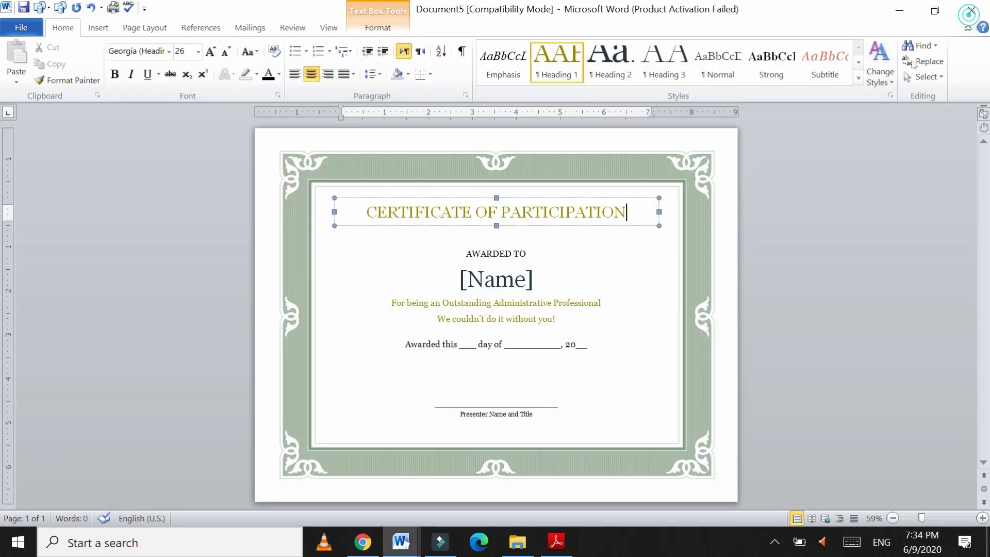
click(478, 293)
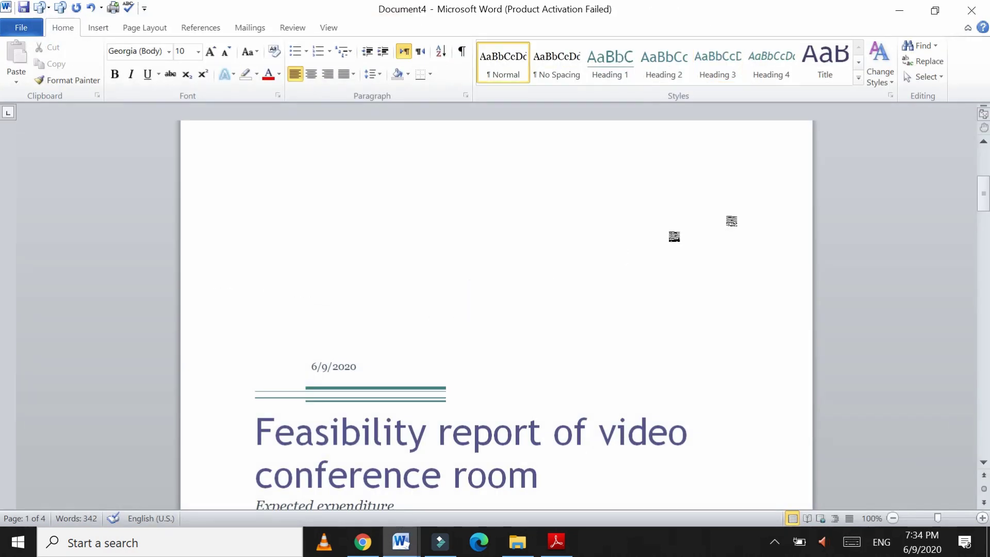
click(970, 10)
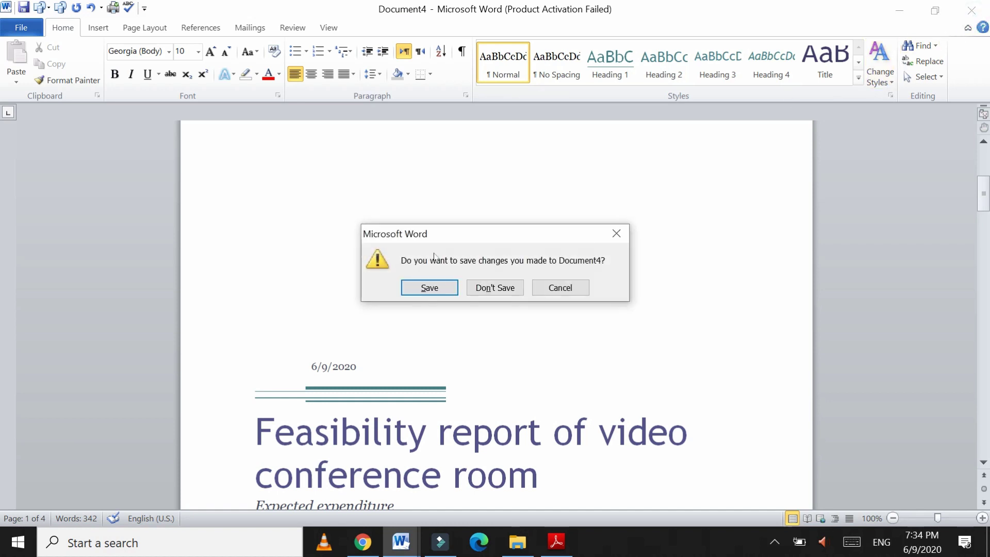
click(477, 289)
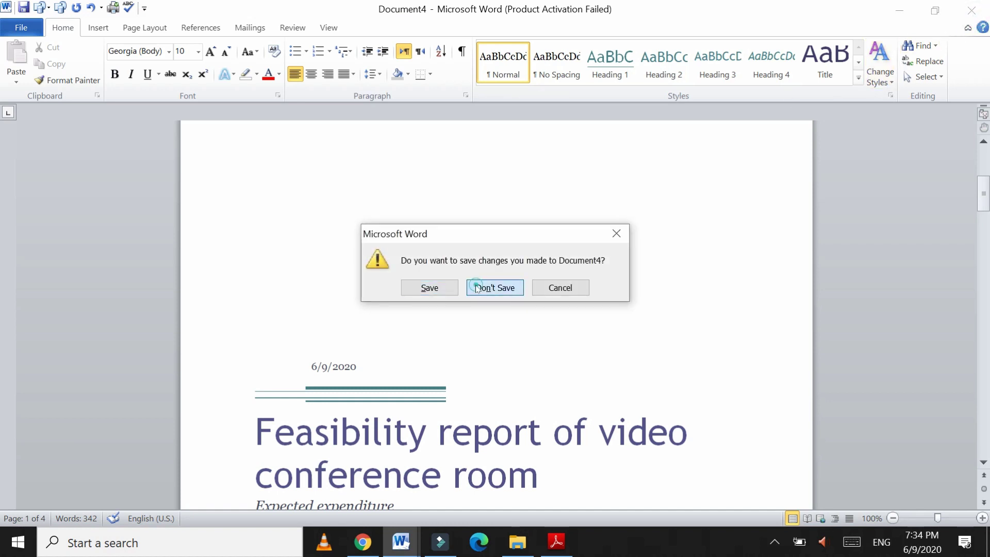
- Create a document from the Office.com Annual category's Class emergency phone list template
click(23, 29)
click(27, 260)
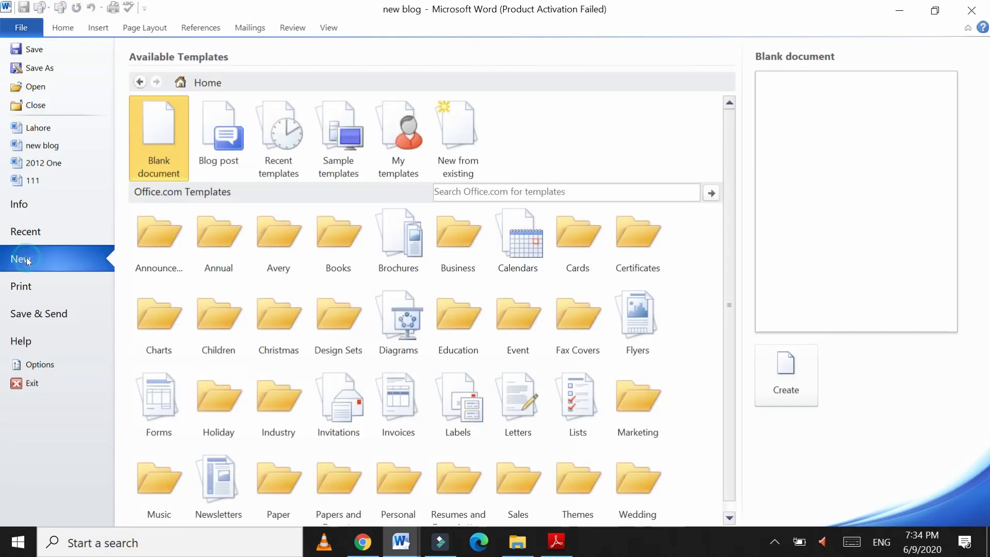
click(219, 243)
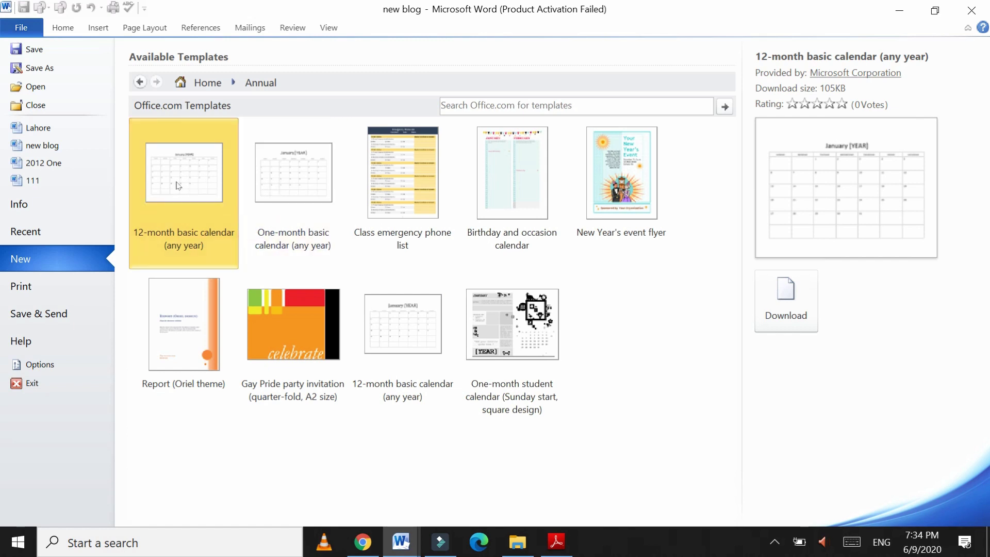
click(402, 190)
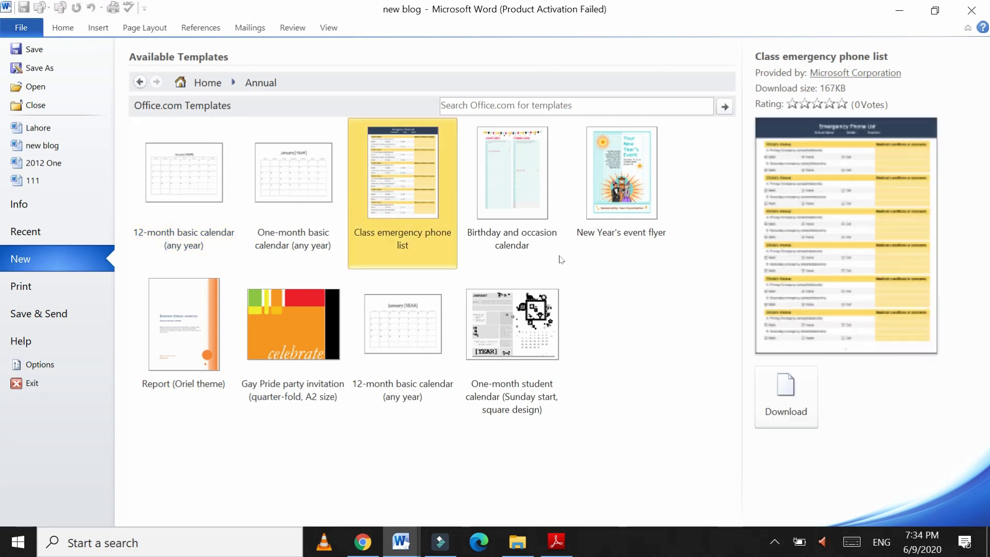
click(796, 401)
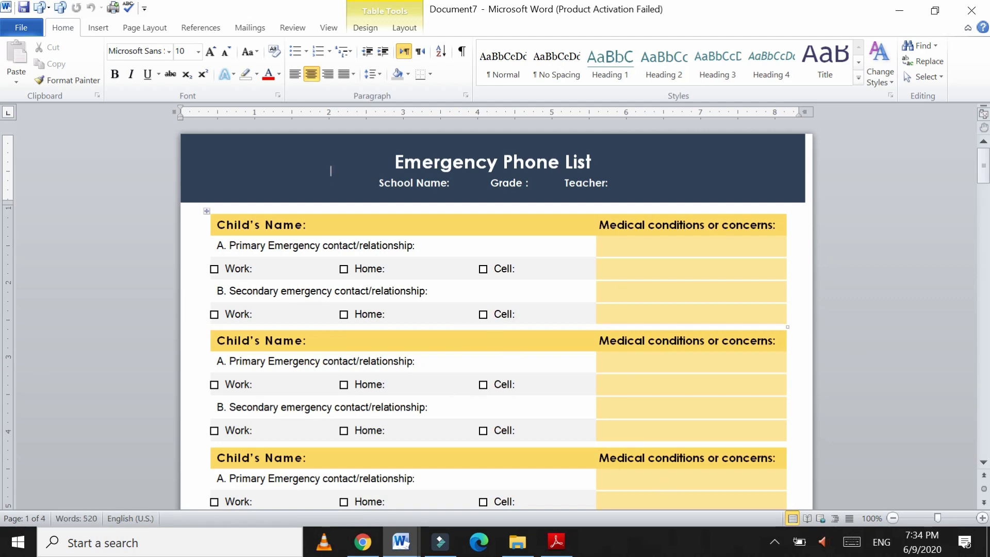
- Look through the emergency phone list's pages and close the document without saving
scroll(485, 314, down, 5)
scroll(496, 315, down, 5)
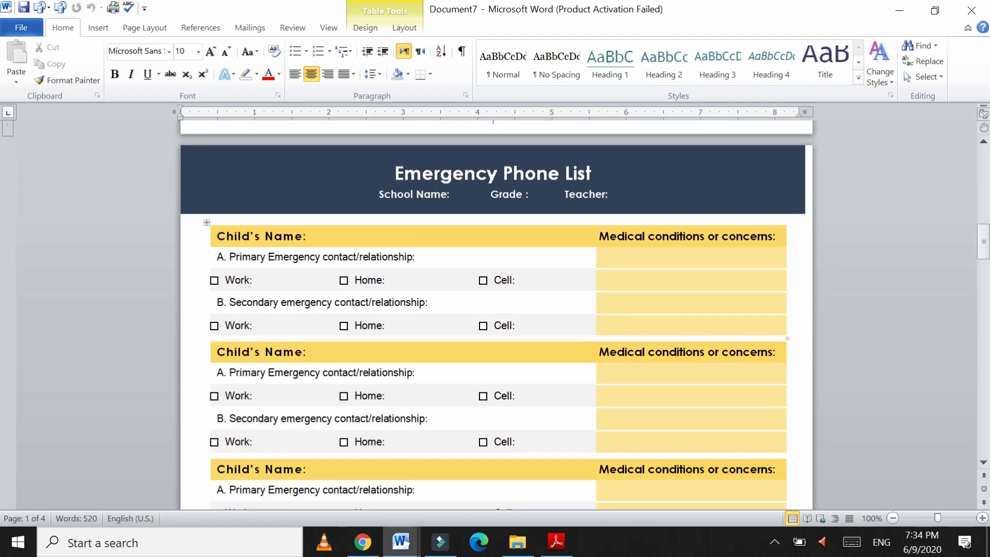
click(971, 10)
click(504, 287)
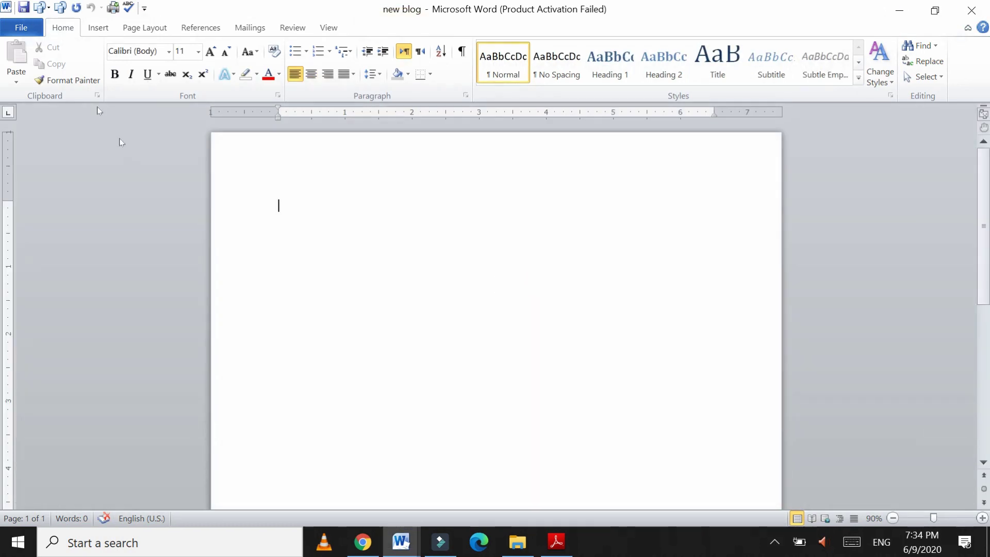
- Create a document from the Annual category's Birthday and occasion calendar template and close its template file properties
click(13, 23)
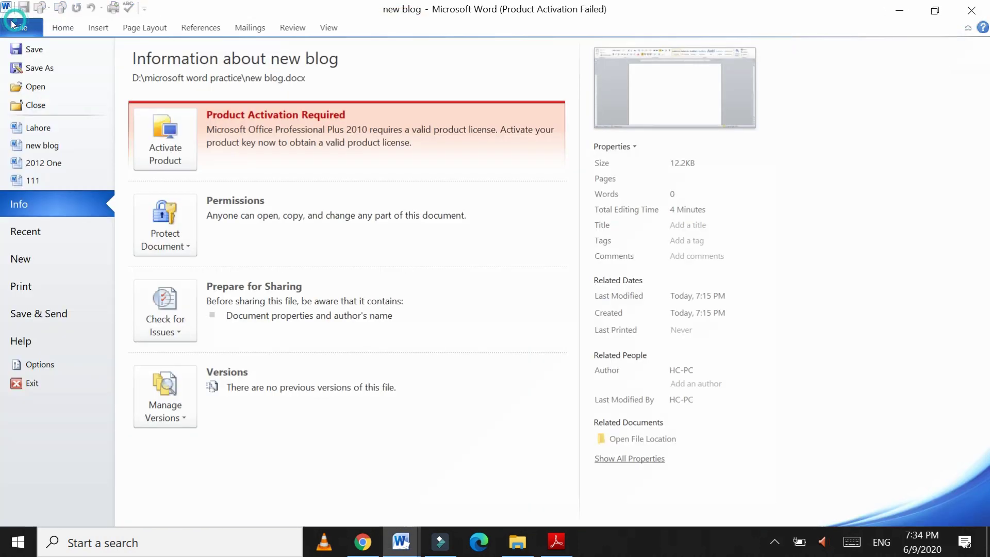
click(22, 258)
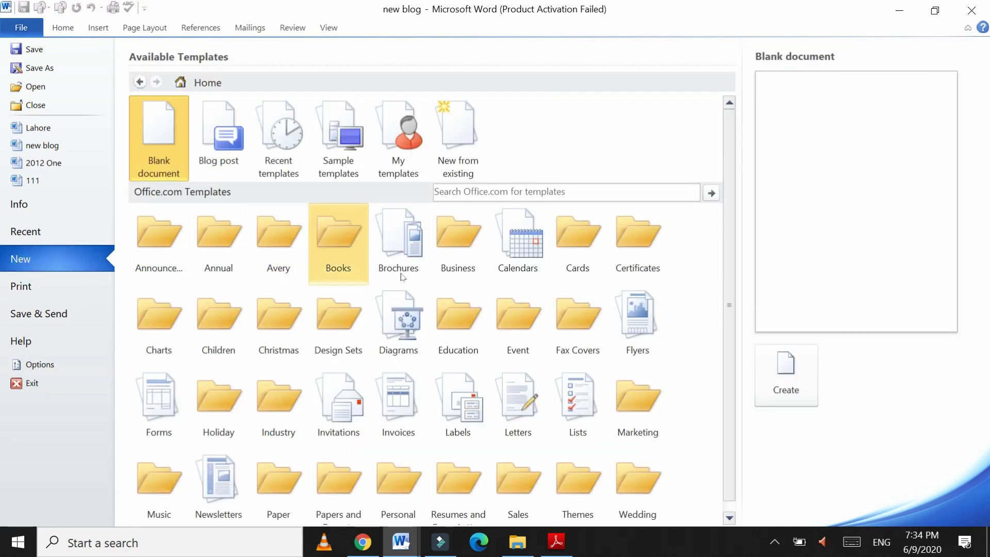
click(219, 235)
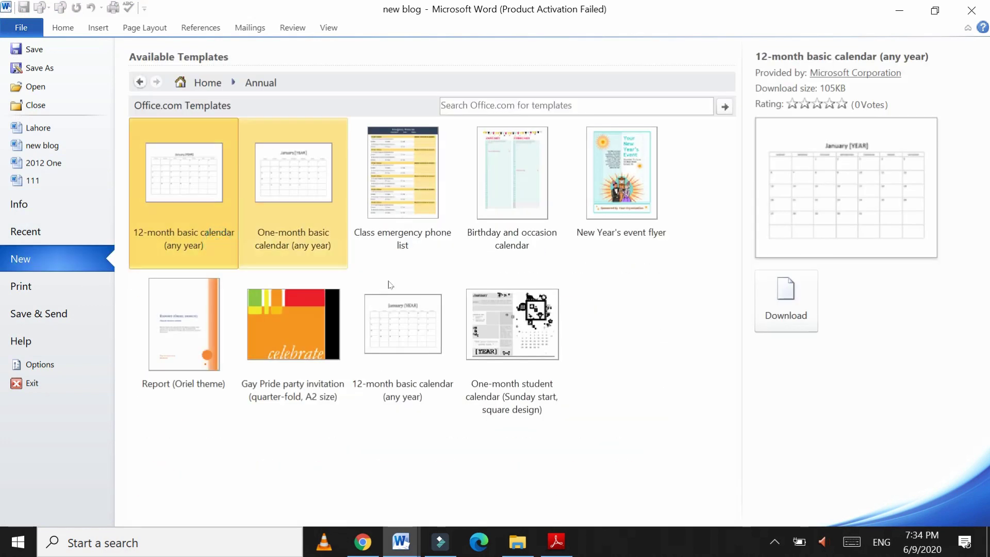
click(527, 195)
click(795, 387)
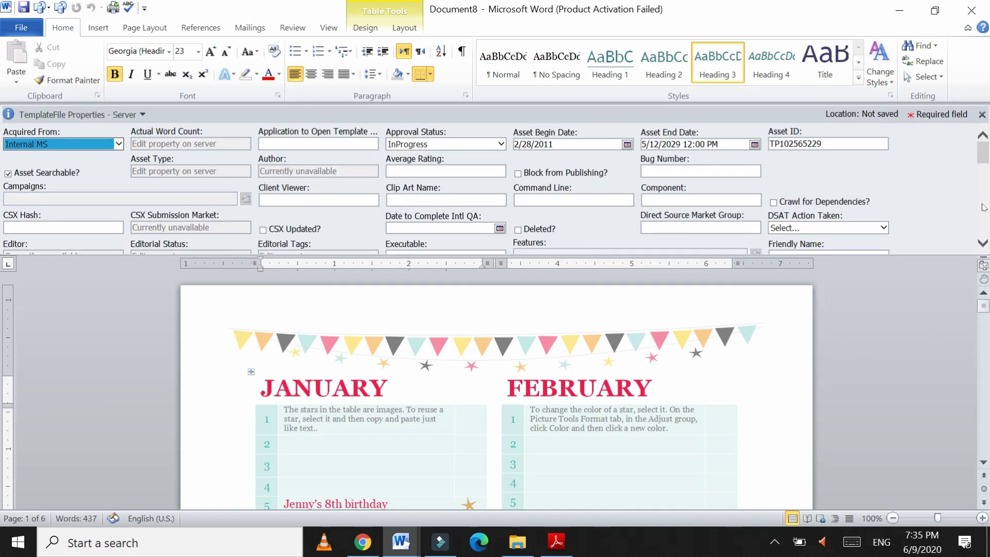
click(981, 114)
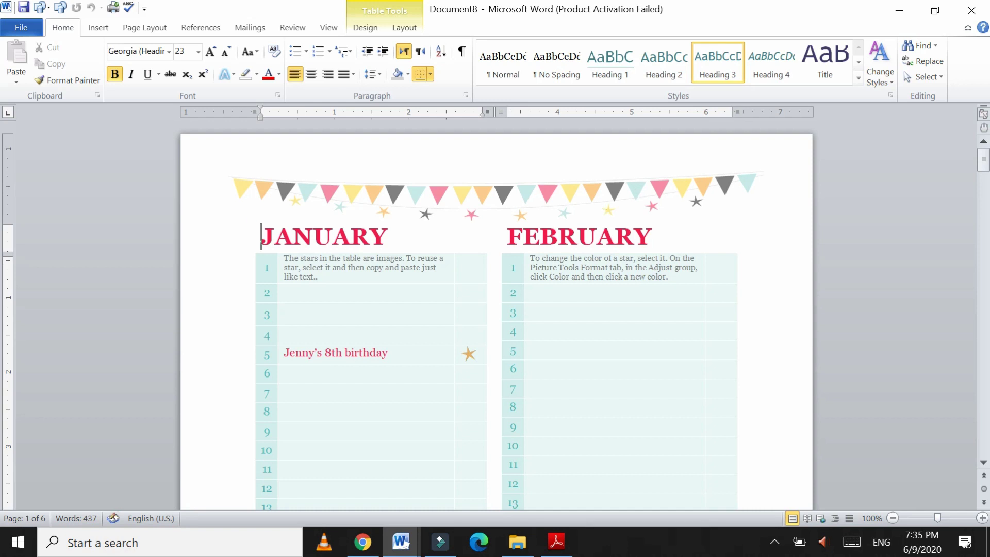
- Select the star beside the January 5 birthday entry, view its Format Picture settings and close them without changes
triple_click(330, 355)
click(469, 355)
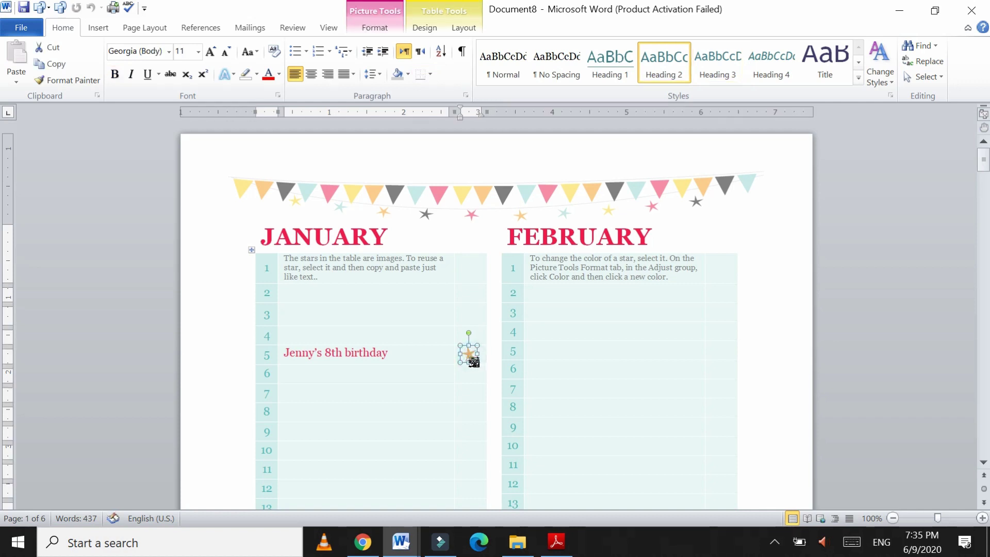
right_click(468, 358)
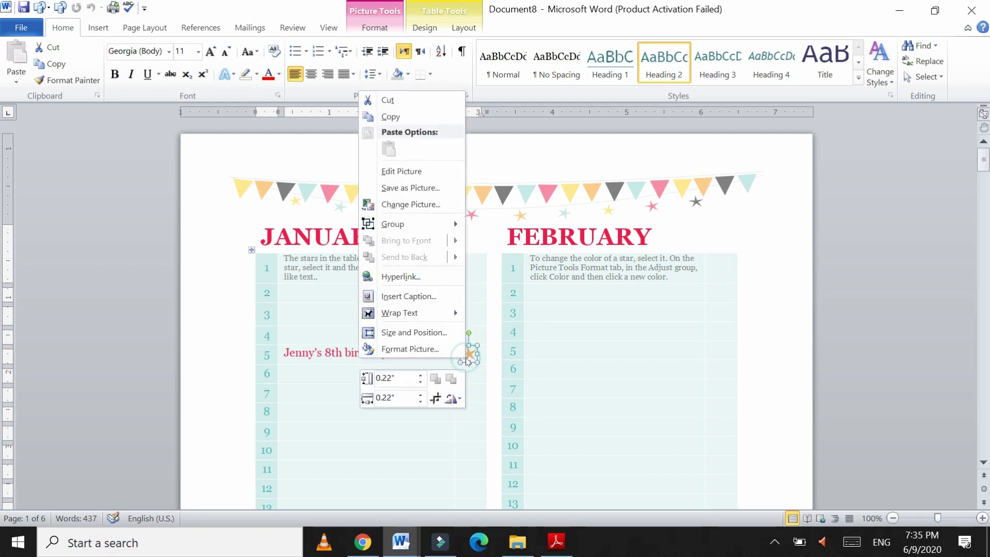
click(450, 350)
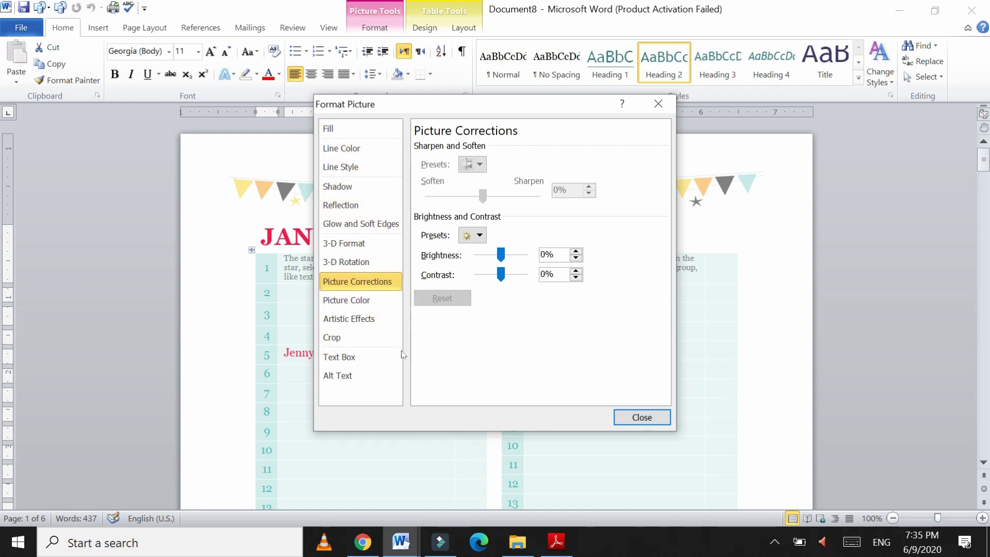
click(643, 418)
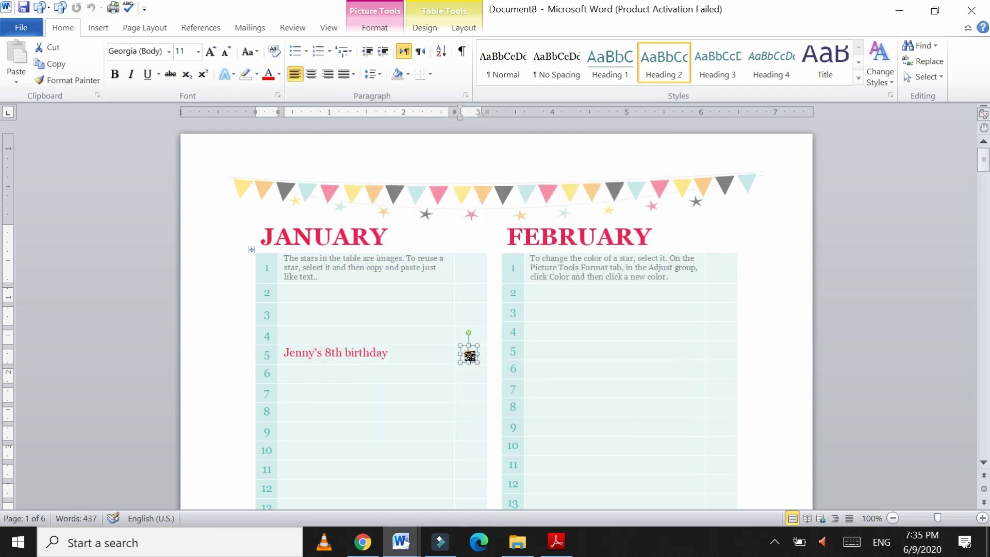
- Fill the third pennant from the left of the header's bunting with standard green
click(240, 185)
double_click(279, 192)
click(284, 194)
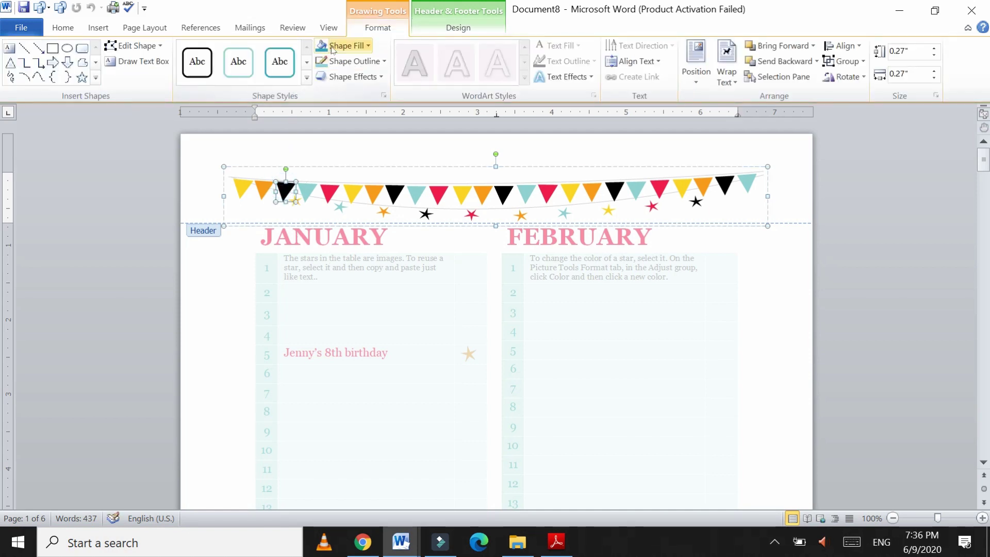
click(365, 46)
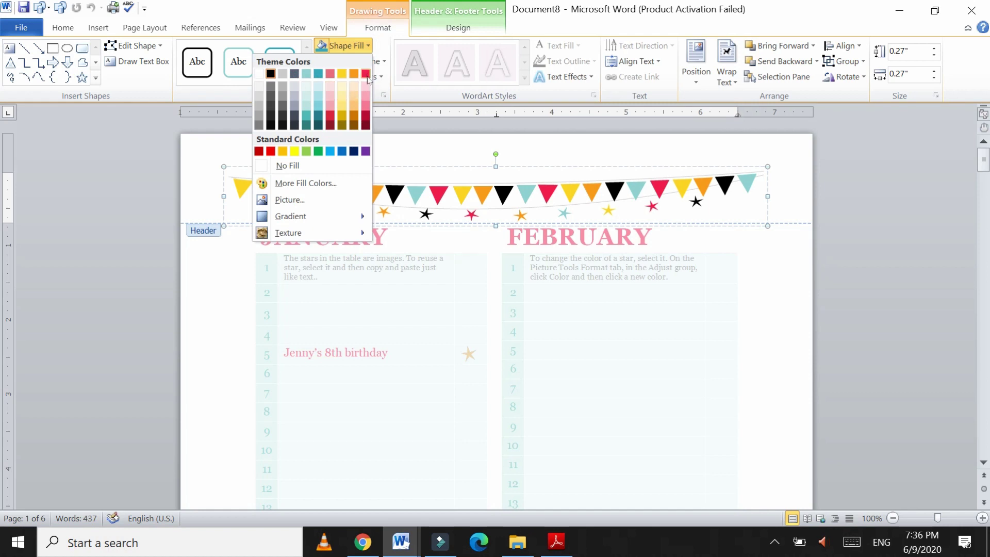
click(318, 151)
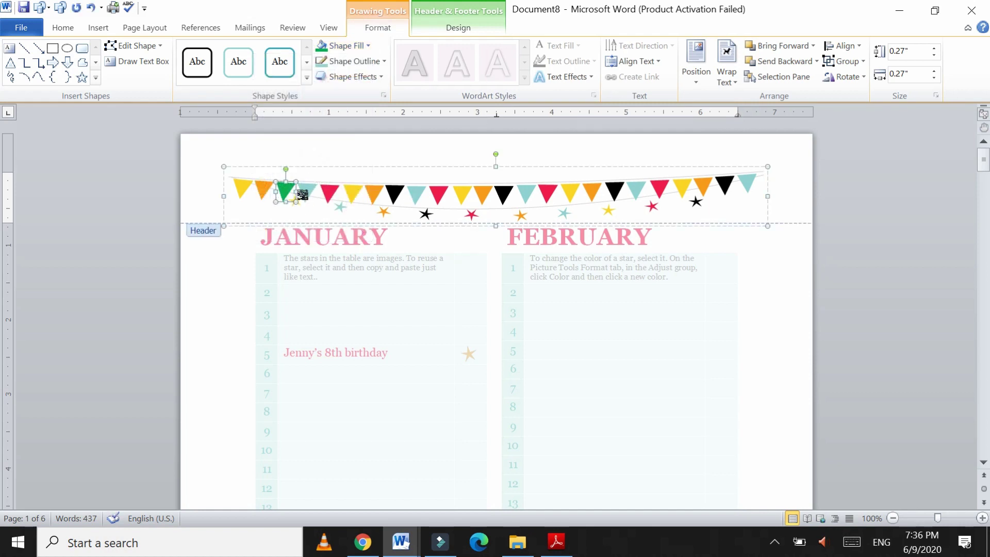
- Replace the star beside the January 5 birthday entry with a copy of the header's pink star
click(477, 215)
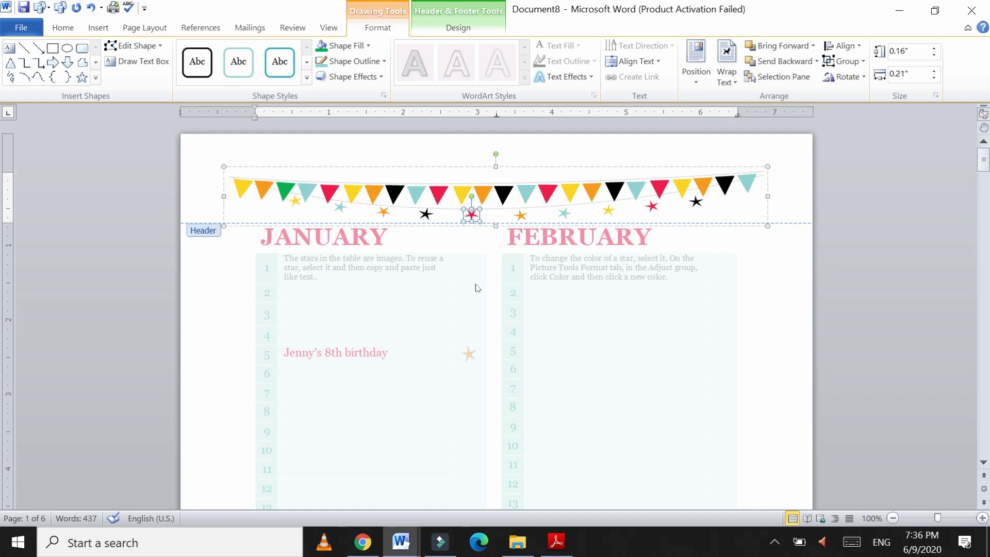
double_click(333, 393)
click(468, 354)
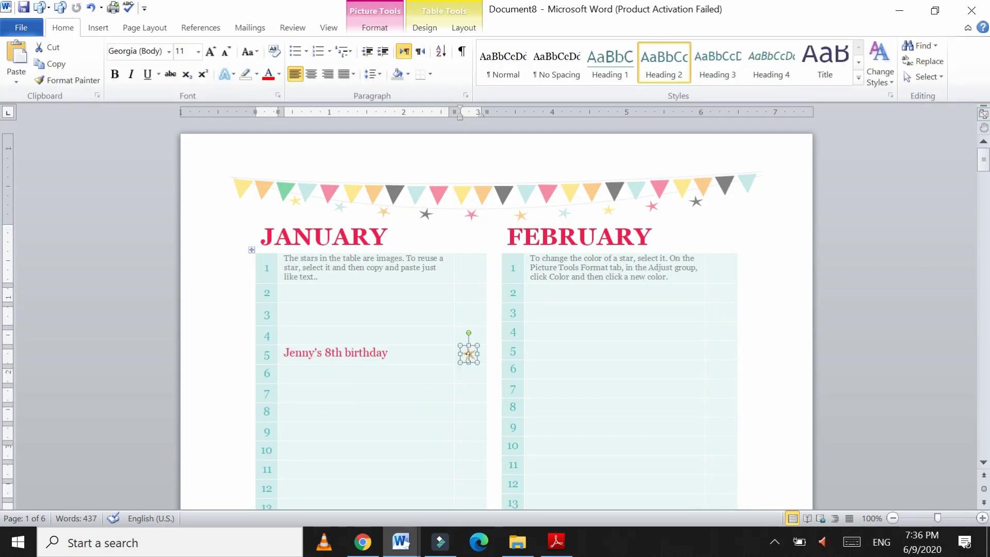
key(ctrl+v)
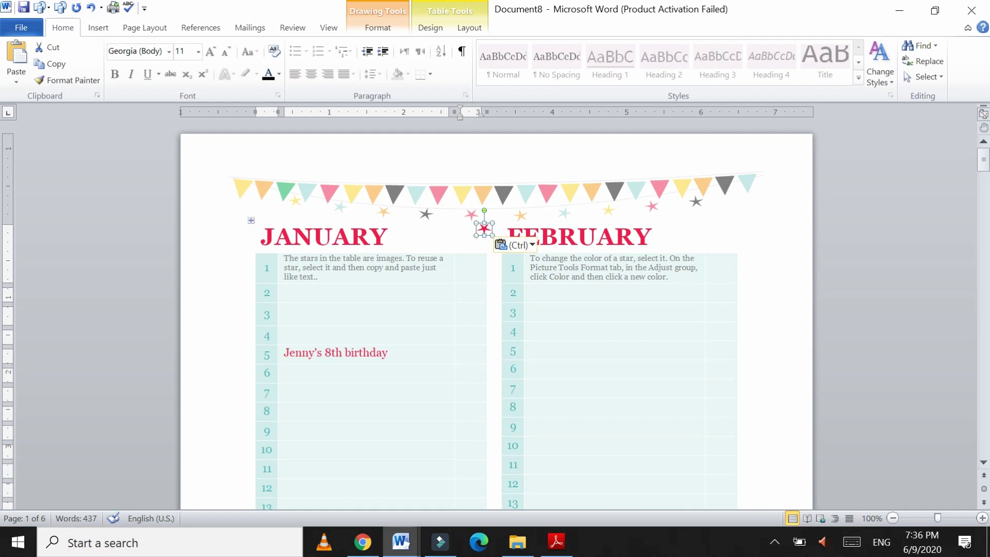
drag(483, 228, 468, 354)
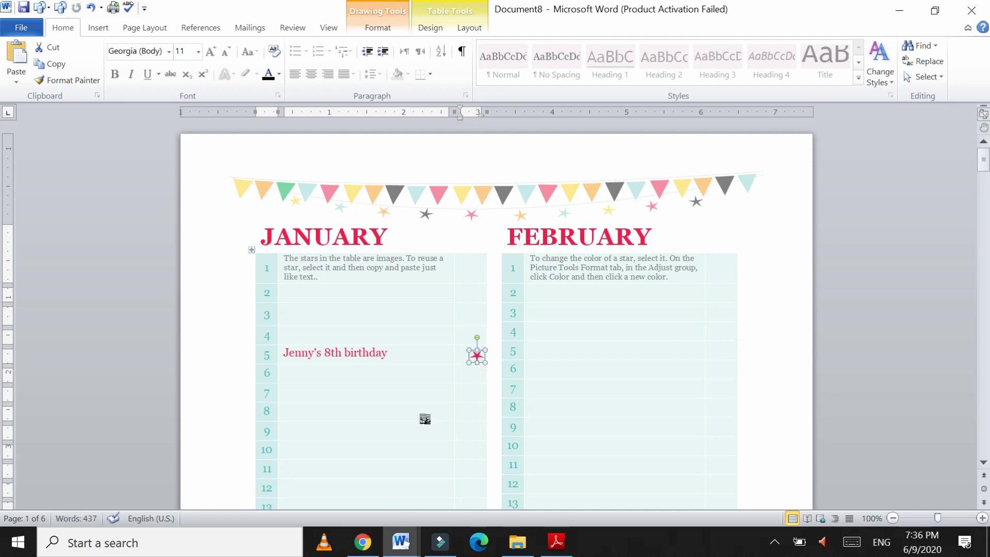
- Move the pasted star toward the February column, nudge it in small increments and return it to the January 5 row's star cell
click(401, 418)
click(476, 354)
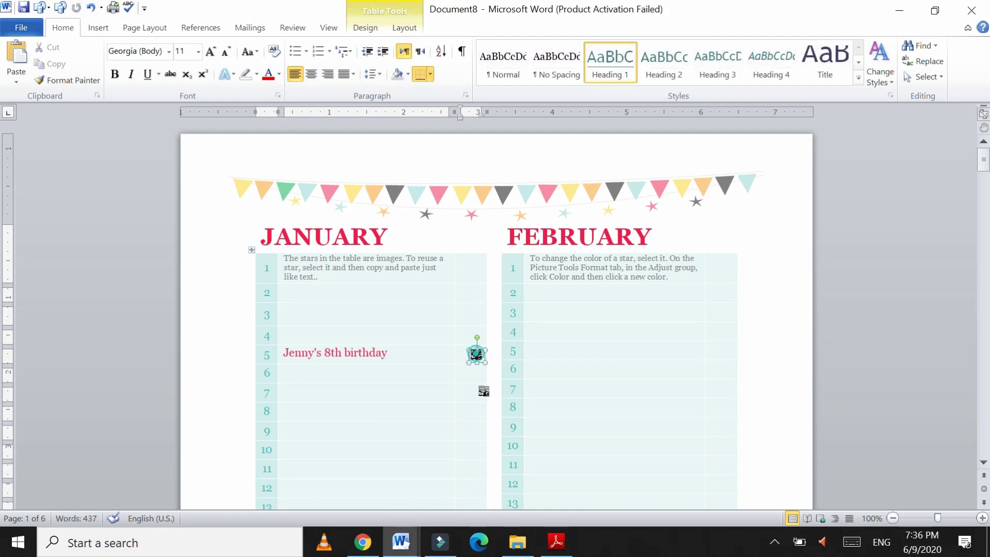
drag(476, 355, 506, 355)
key(Down)
key(Down)
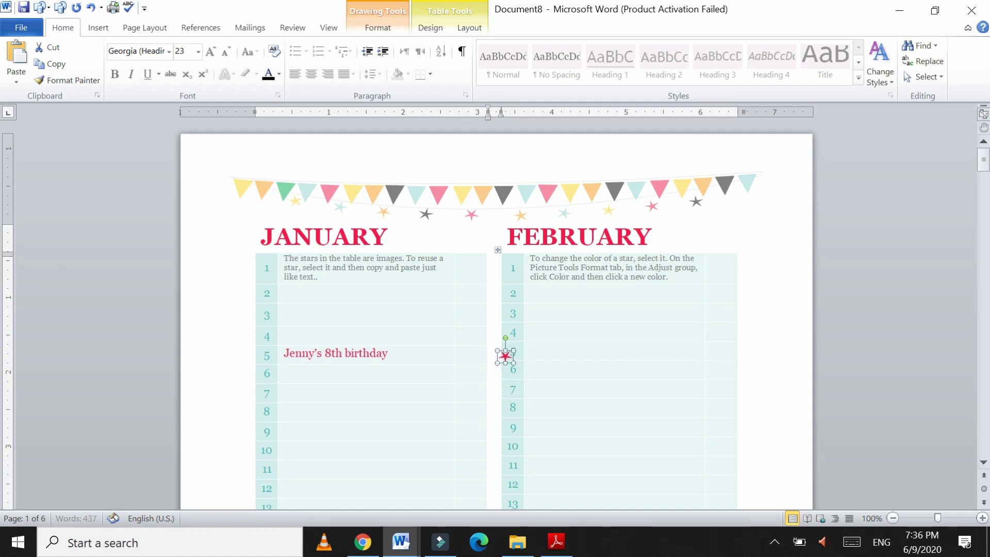
key(Left)
key(Down)
key(Down)
key(Down)
key(Down)
key(Left)
key(Left)
key(Left)
key(Up)
key(Up)
key(Up)
key(Up)
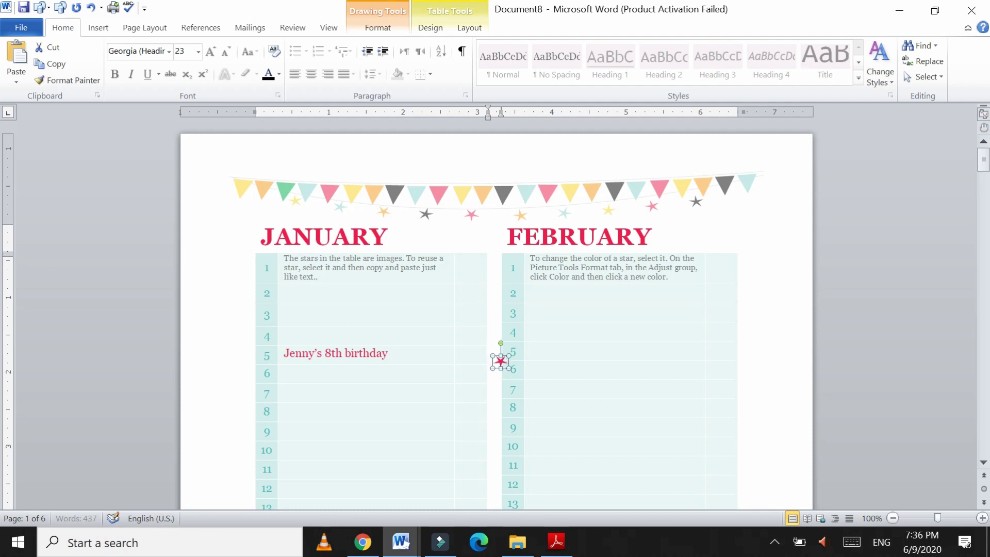
key(Left)
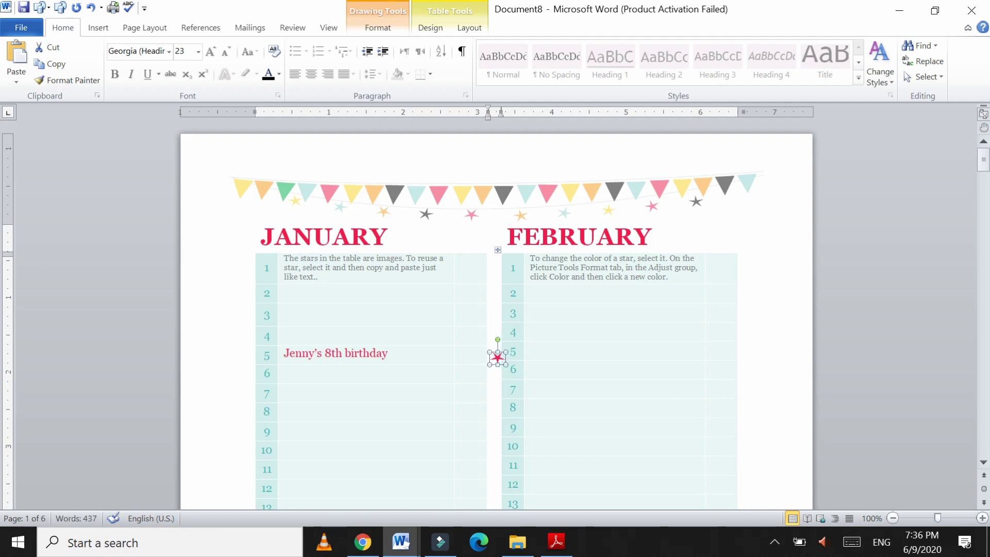
drag(497, 359, 465, 357)
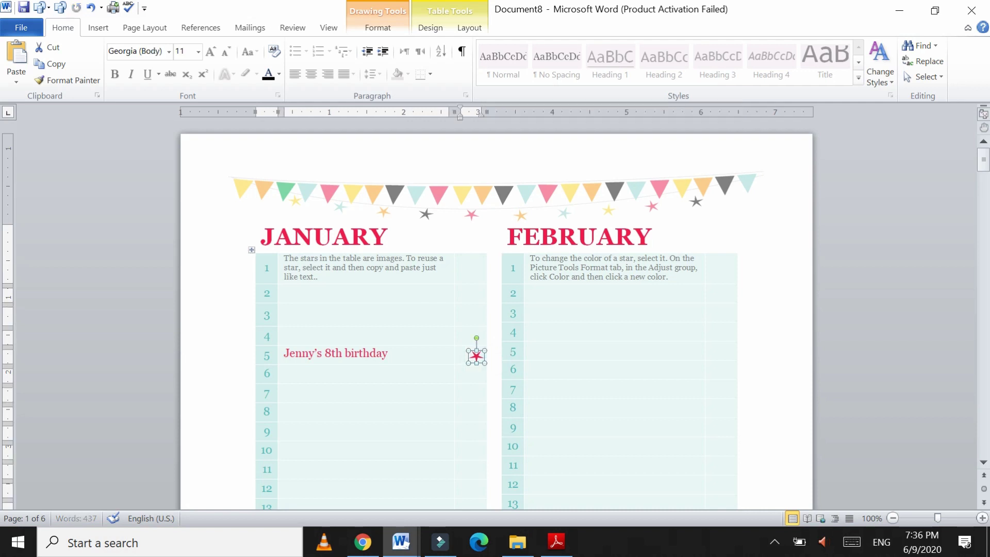
click(638, 355)
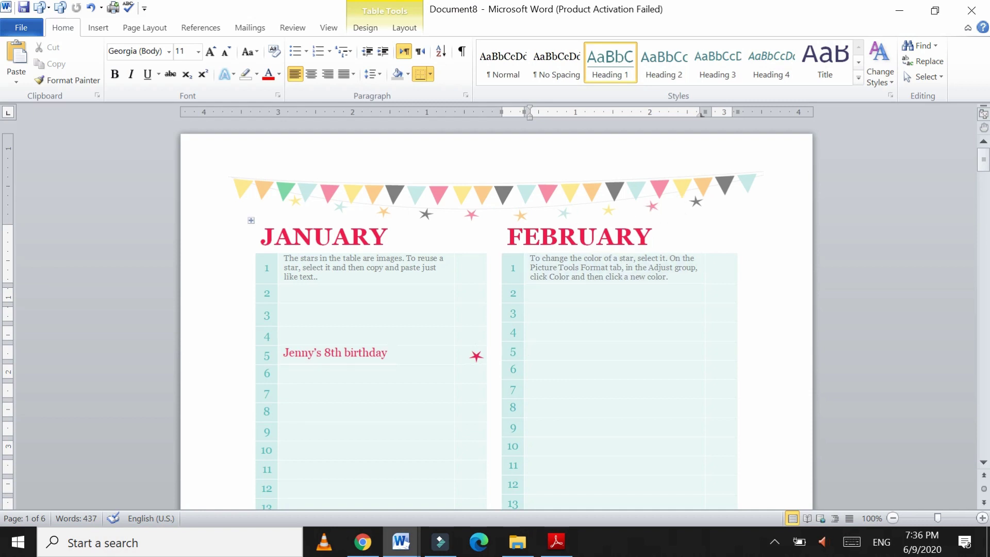
- Change the January 5 star's fill to standard red
click(475, 354)
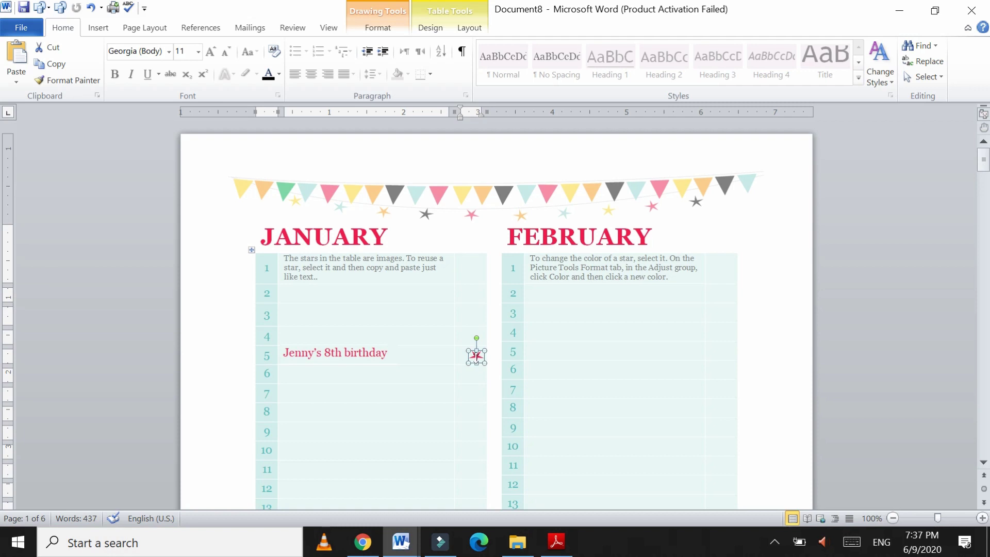
click(381, 29)
click(367, 46)
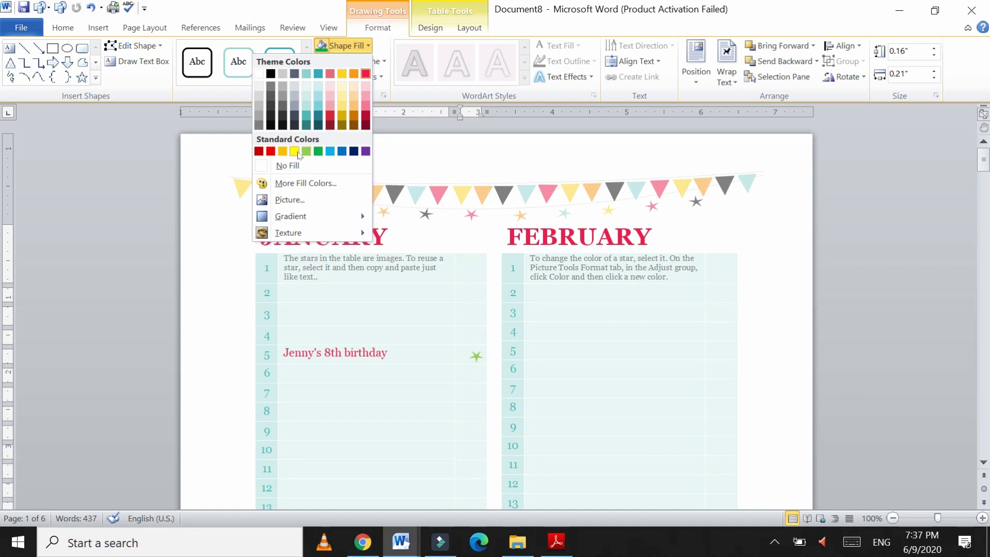
click(270, 151)
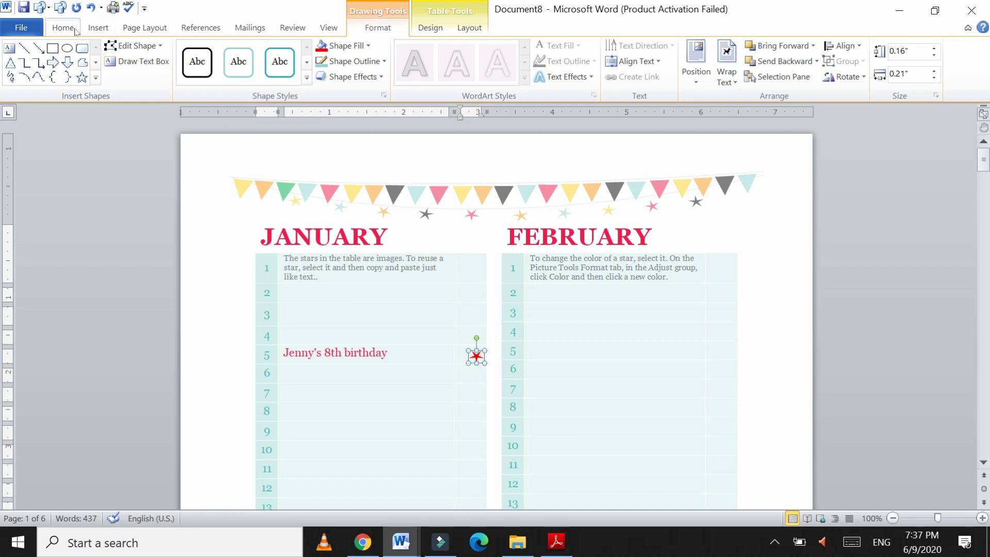
- Look through the birthday calendar's remaining months and return to the January page
scroll(451, 241, down, 10)
scroll(451, 242, down, 20)
scroll(451, 241, down, 20)
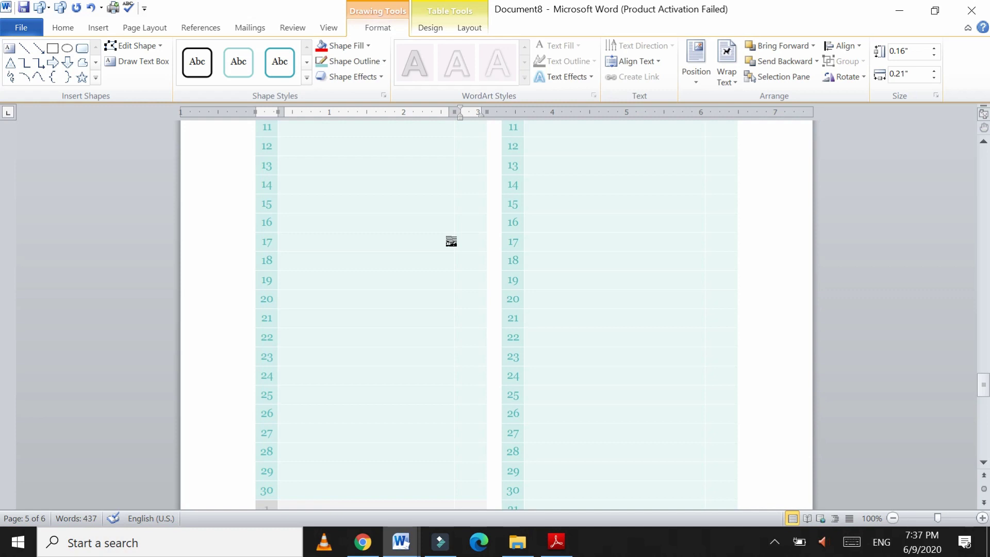
scroll(451, 241, up, 15)
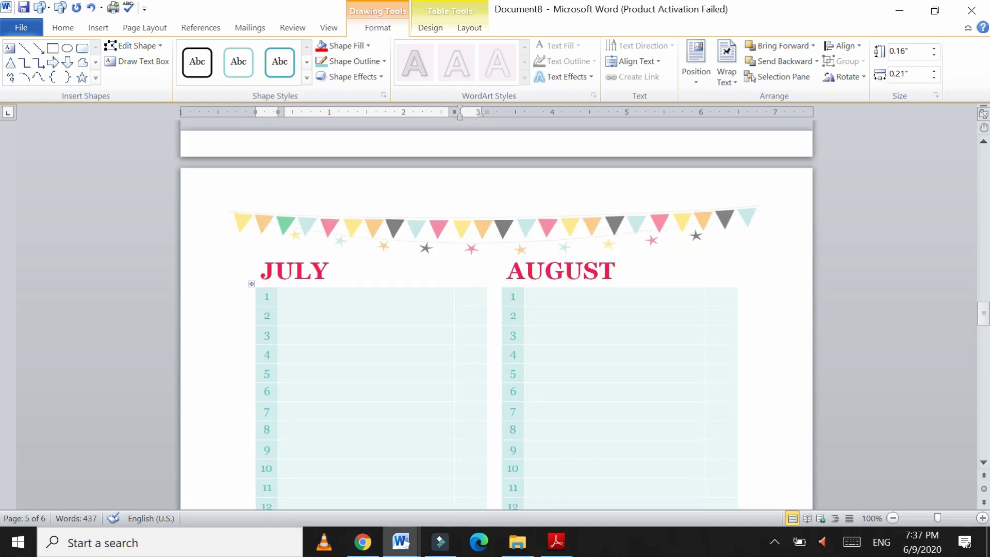
scroll(453, 238, up, 10)
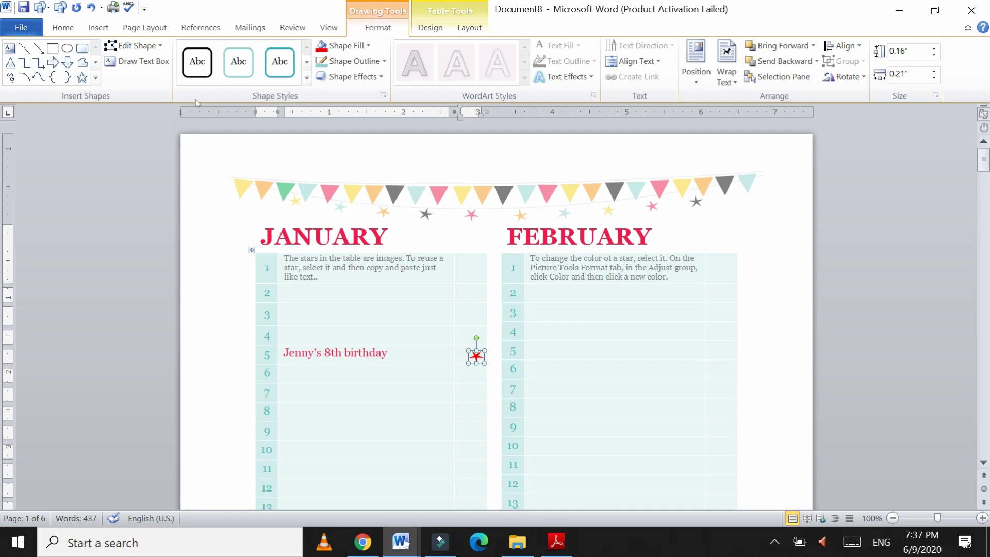
- Create a June 2020 calendar from the Annual category's One-month student calendar (Sunday start, square design) template and close its template file properties
click(35, 36)
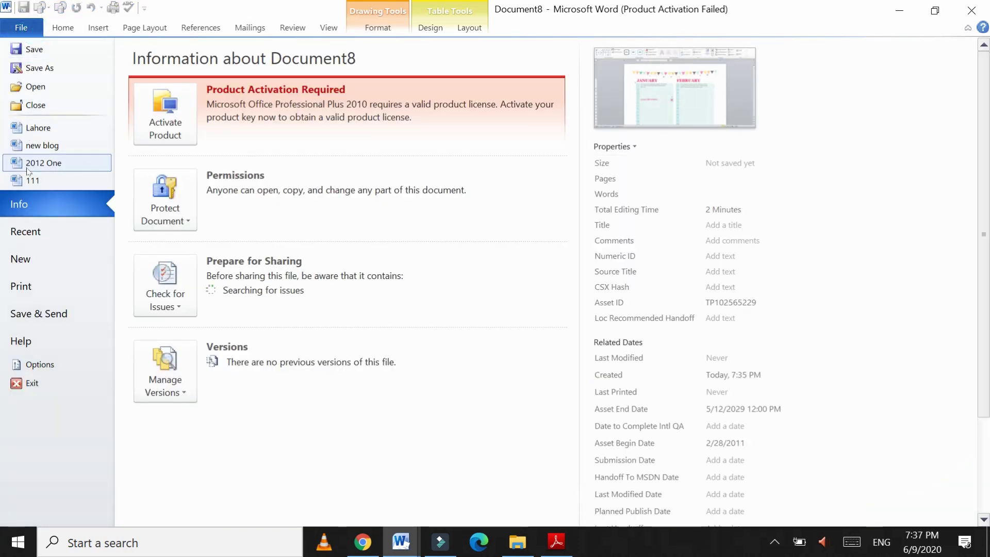
click(20, 259)
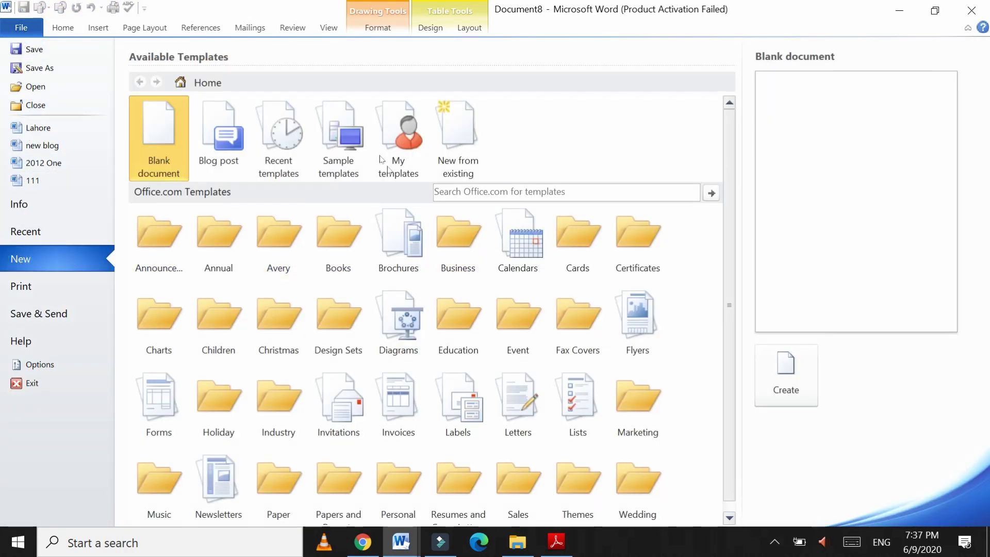
click(216, 257)
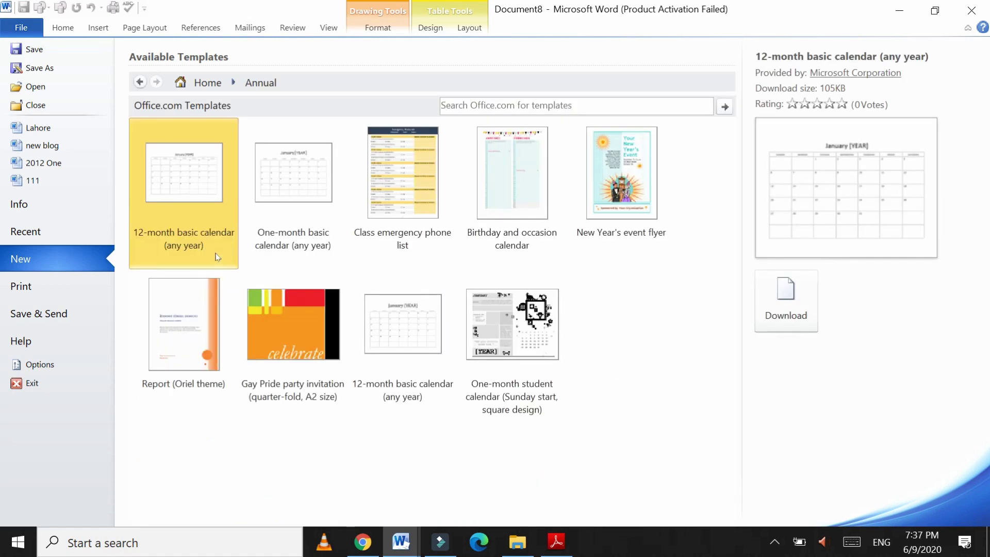
click(509, 334)
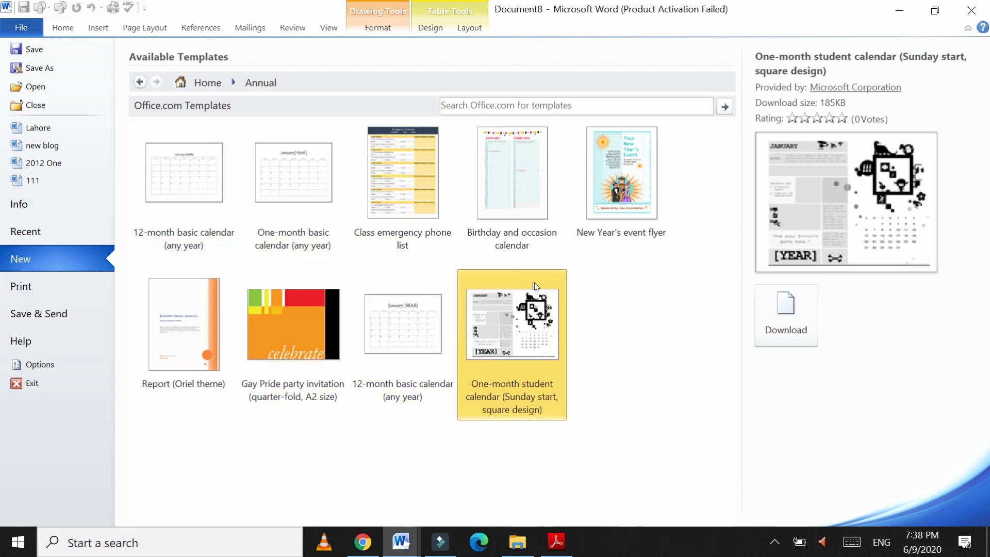
click(783, 329)
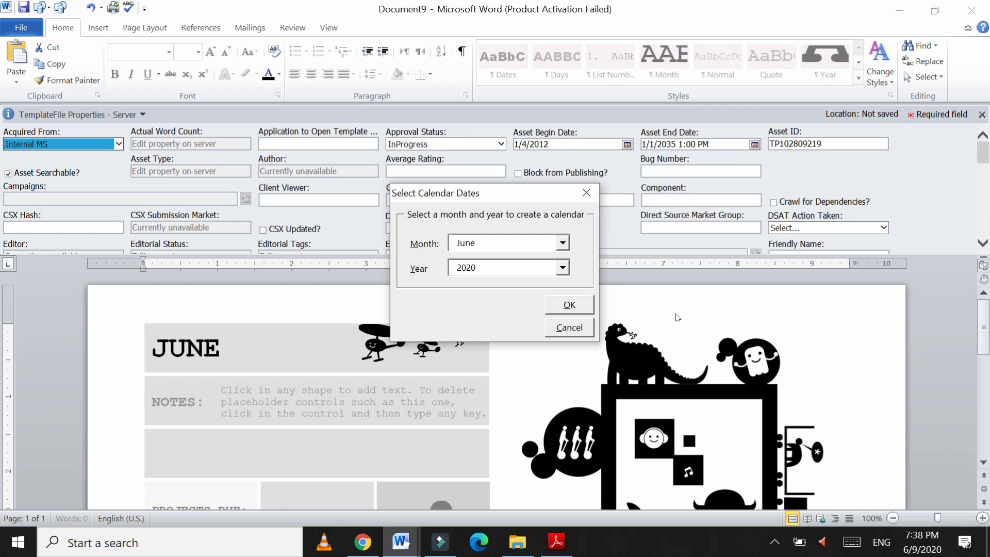
click(570, 305)
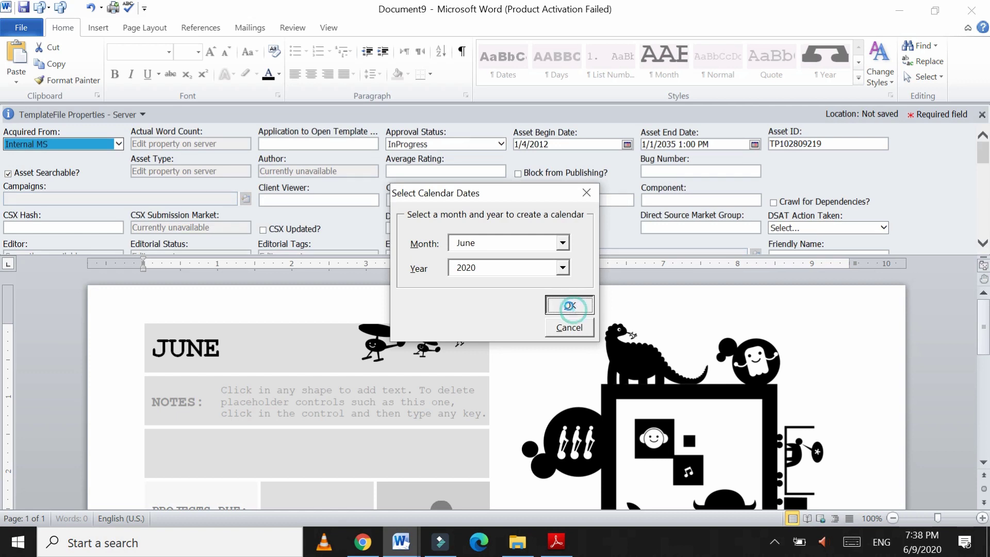
click(566, 326)
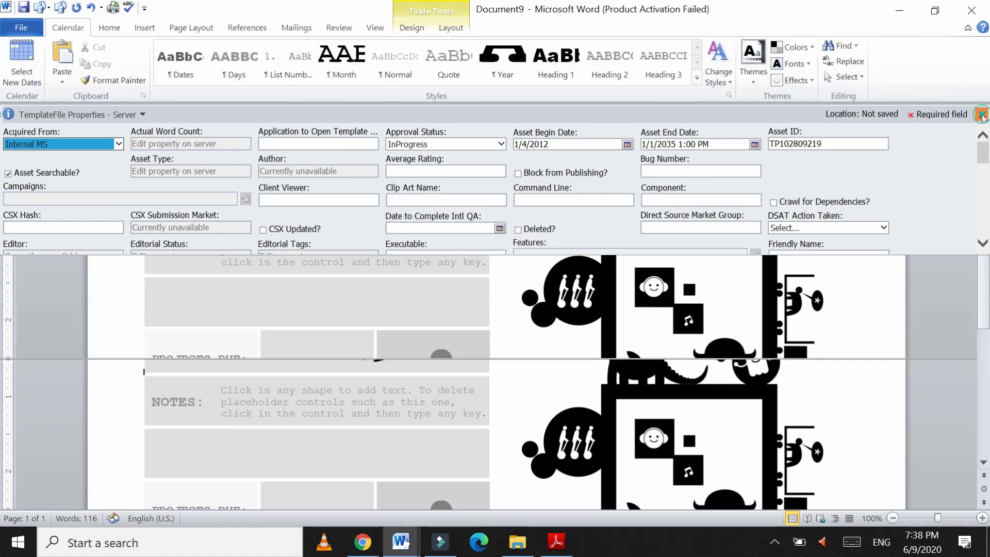
click(981, 114)
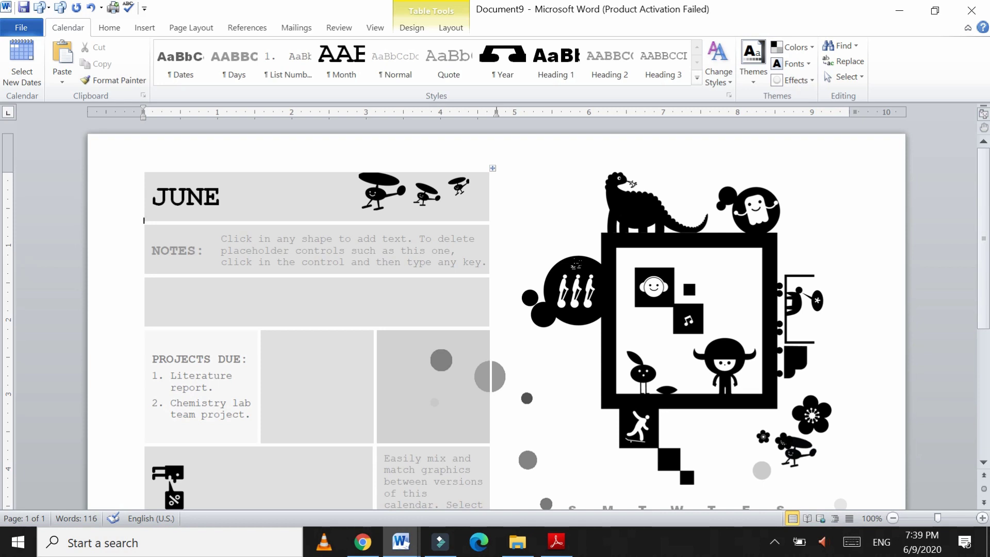
- Examine the student calendar's text boxes down to the note on mixing graphics, and check the page's print preview
click(254, 256)
click(254, 301)
click(219, 359)
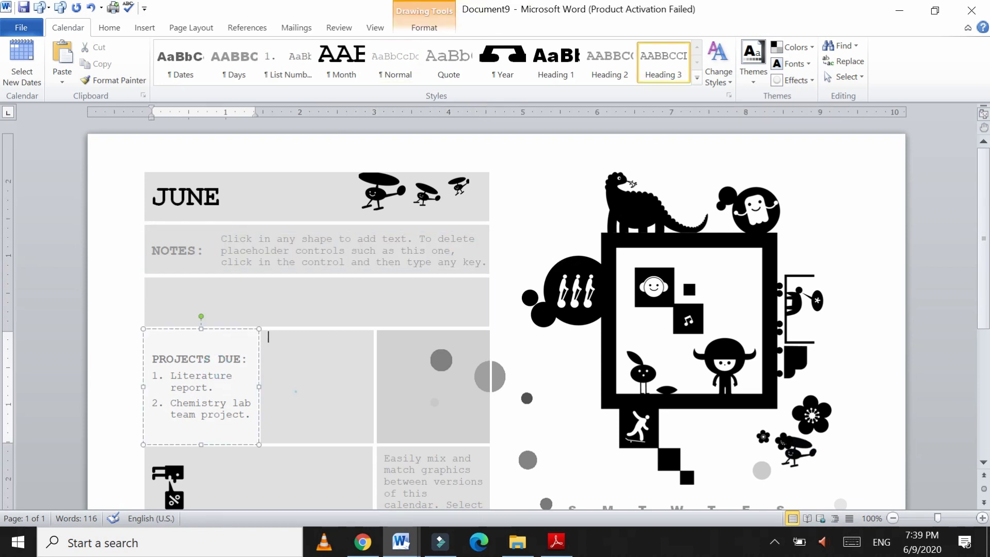
click(317, 337)
click(413, 380)
scroll(409, 133, down, 5)
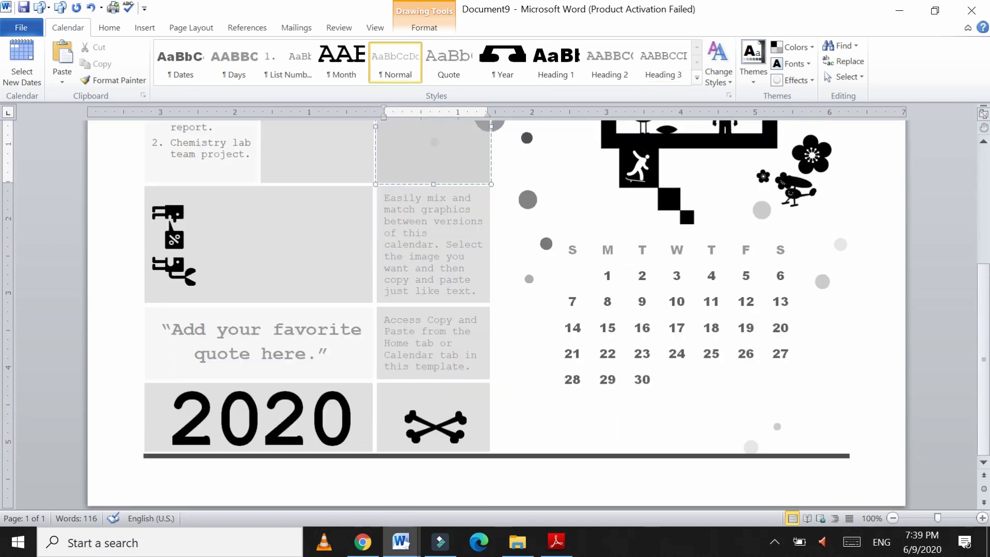
click(373, 245)
triple_click(404, 250)
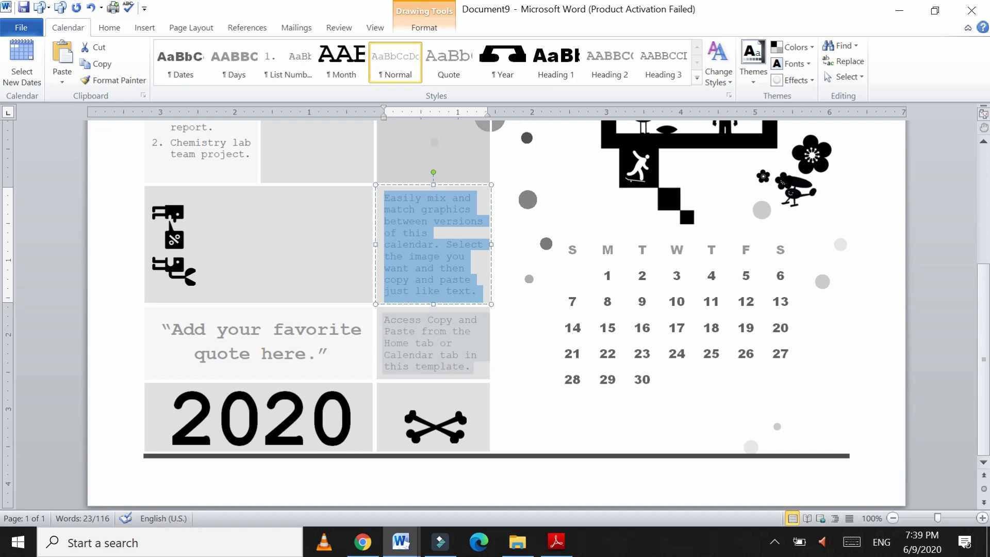
key(ctrl+p)
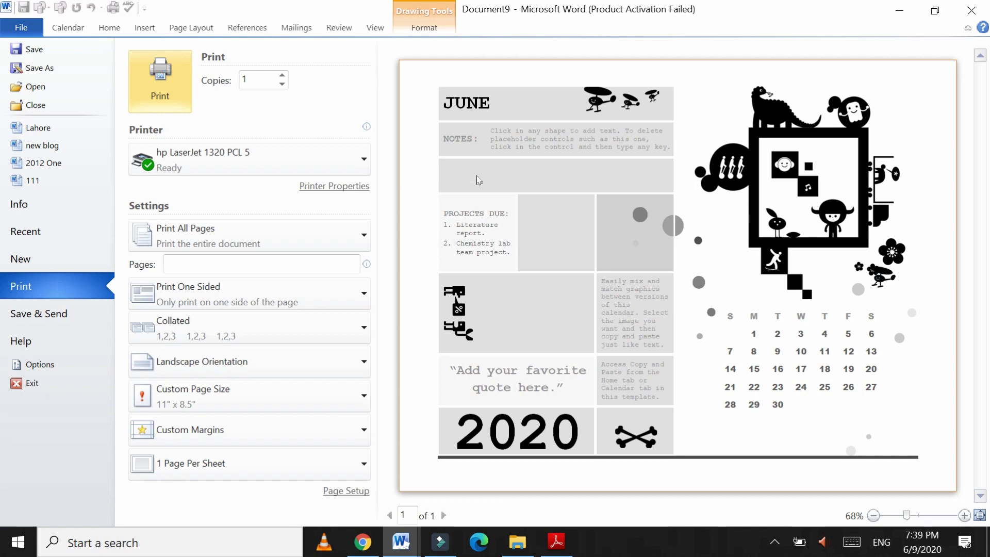
key(Escape)
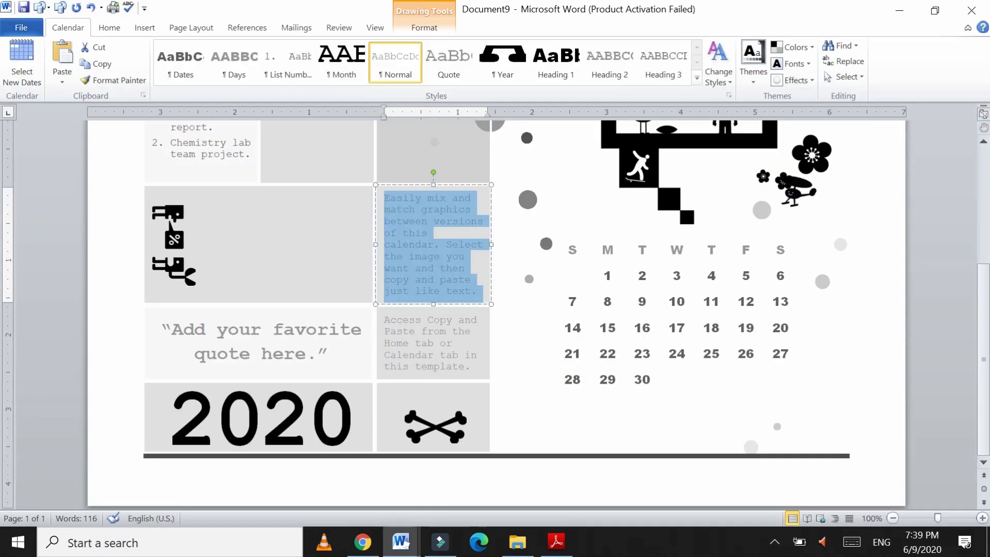
- Create a new document from the New Year's event flyer template in the Office.com Annual category
click(21, 27)
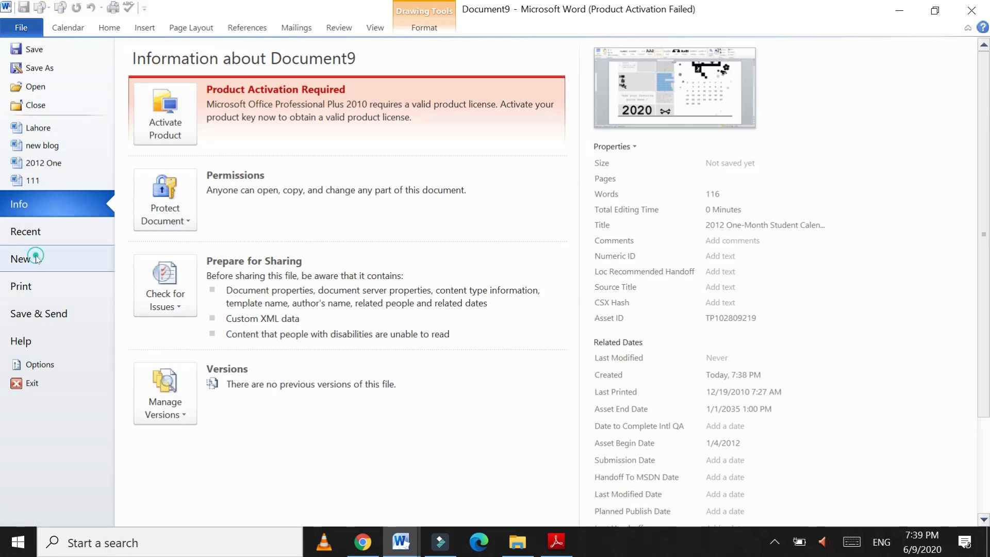
click(32, 259)
click(217, 273)
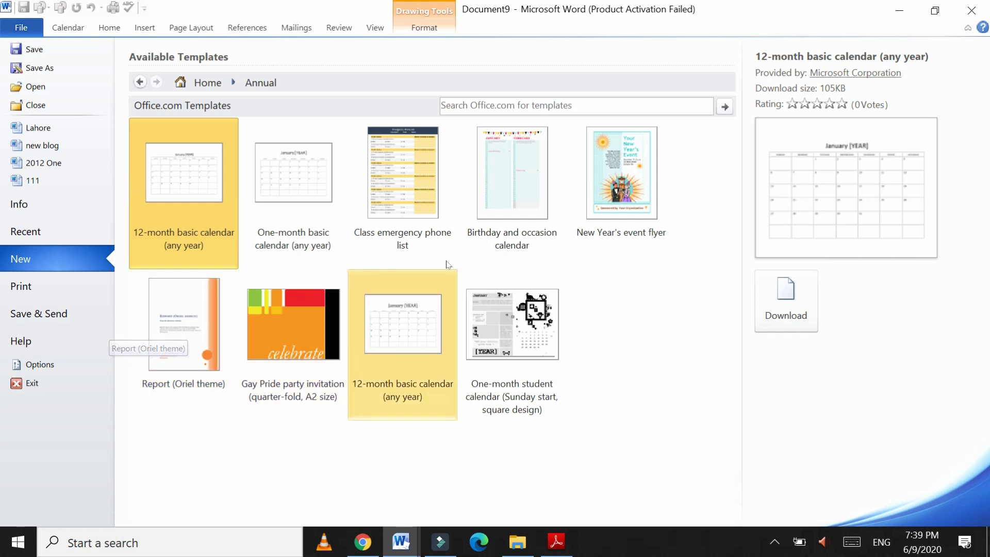
click(625, 183)
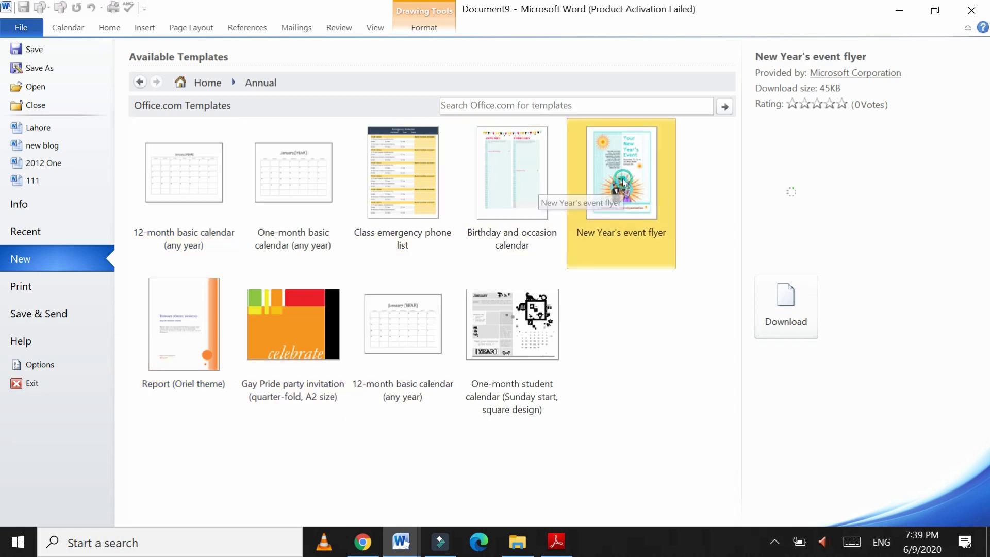
click(773, 381)
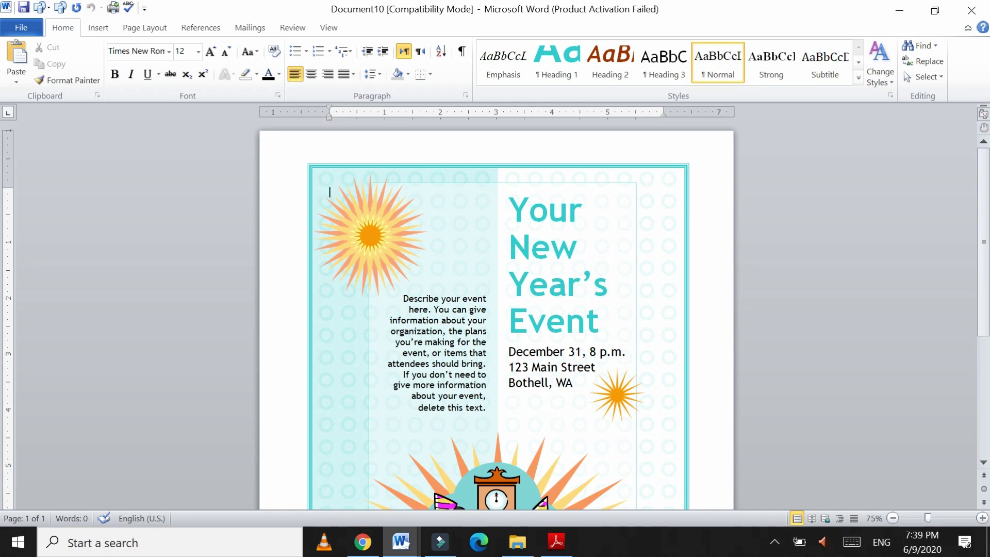
- Examine the flyer down to its party illustration and review the commands available for that picture, such as Format Picture
scroll(533, 378, down, 8)
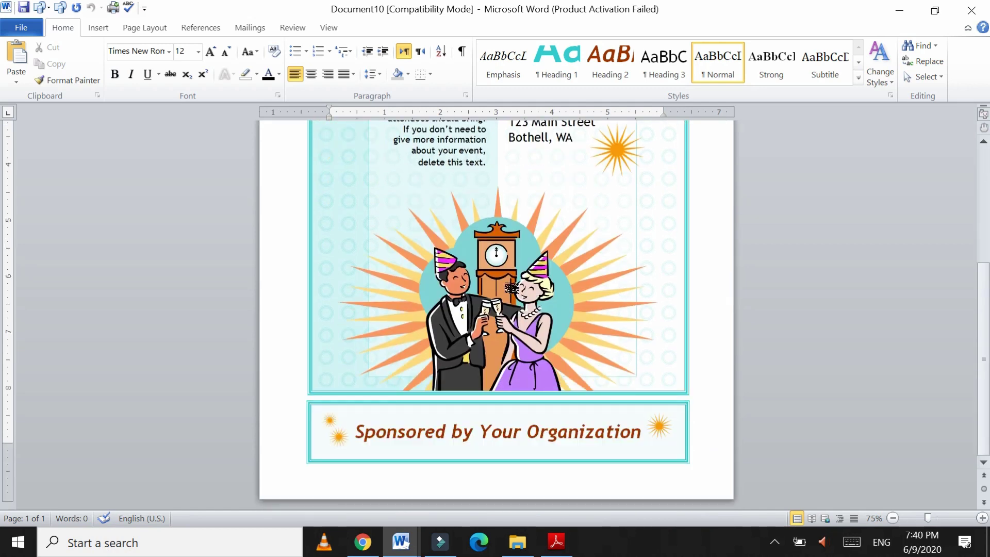
click(498, 313)
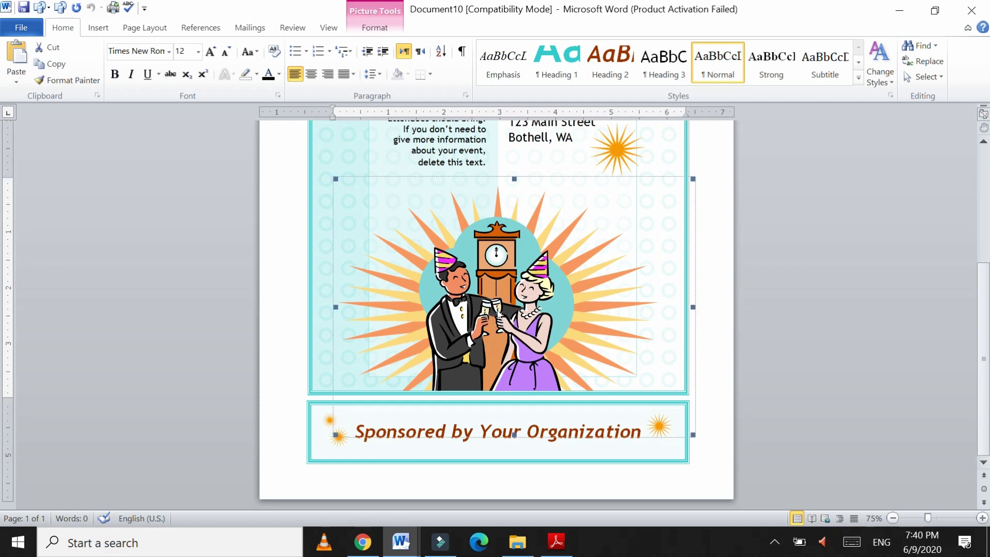
right_click(498, 312)
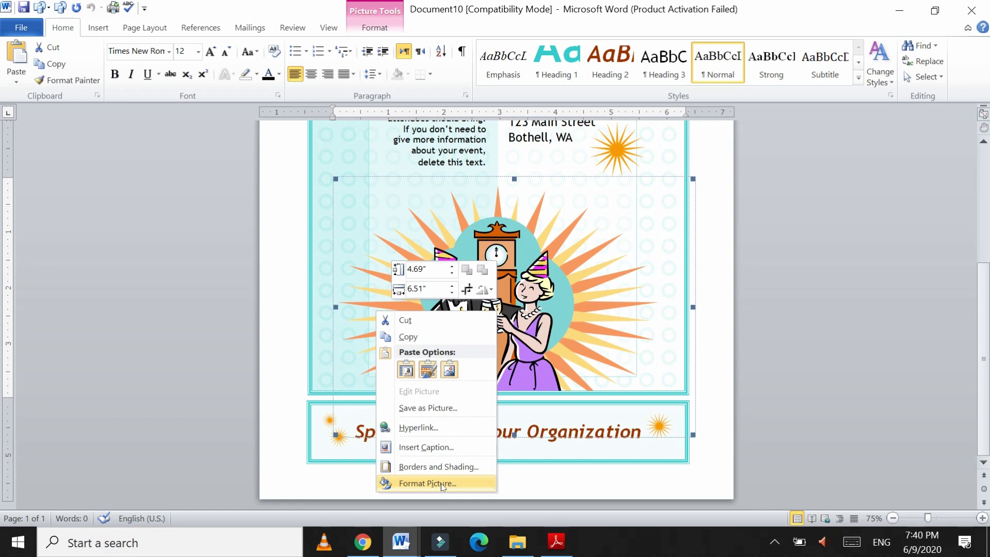
click(722, 274)
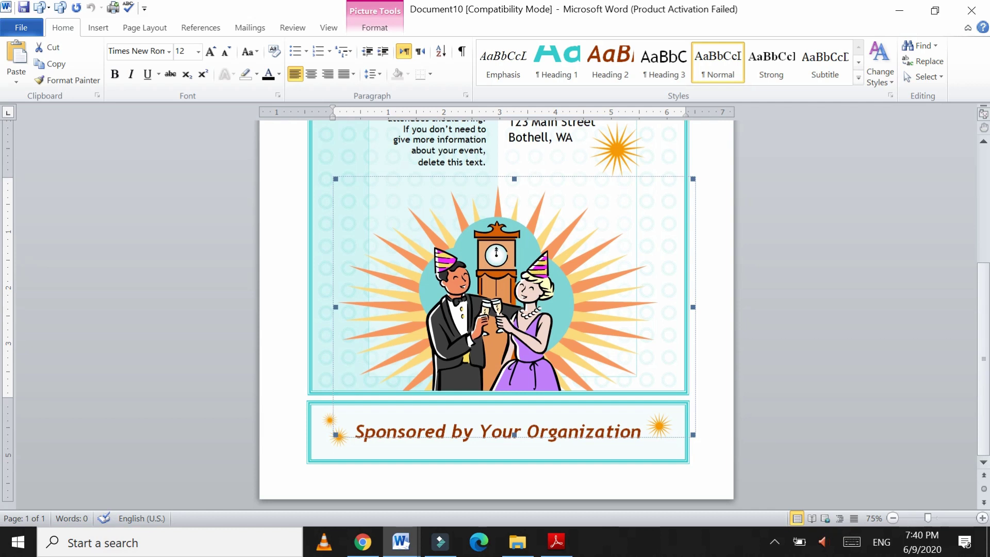
- Return to the available templates and look through all the Office.com template categories
click(36, 31)
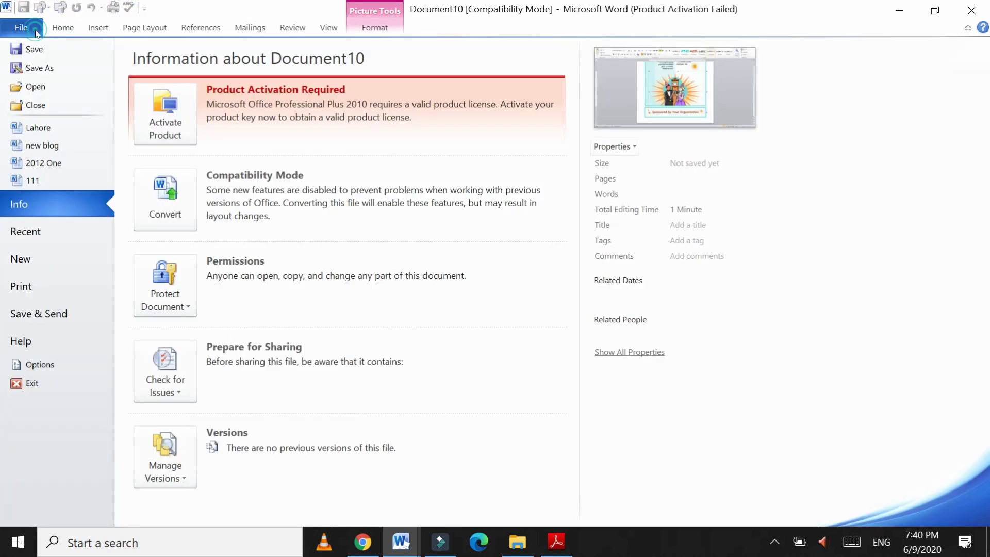
click(46, 252)
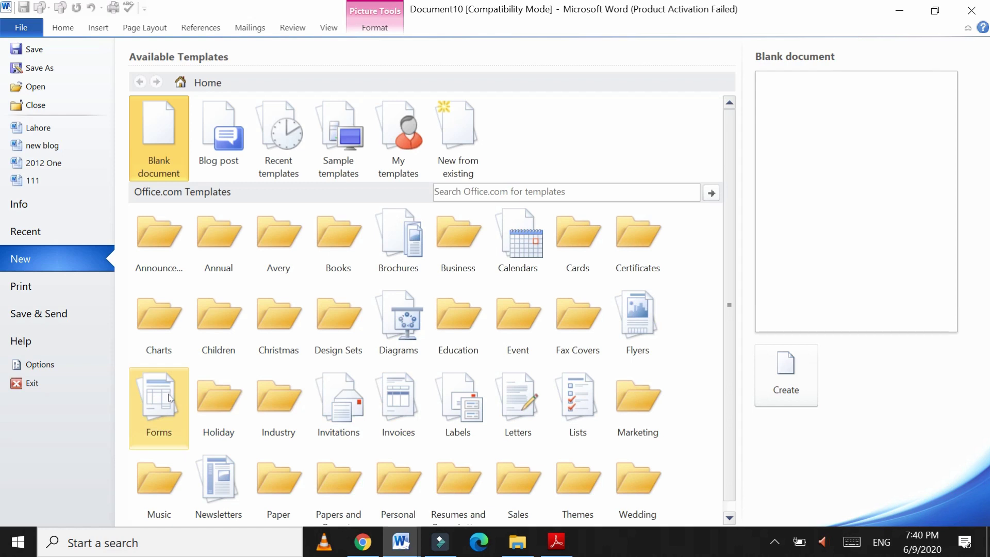
scroll(170, 397, down, 1)
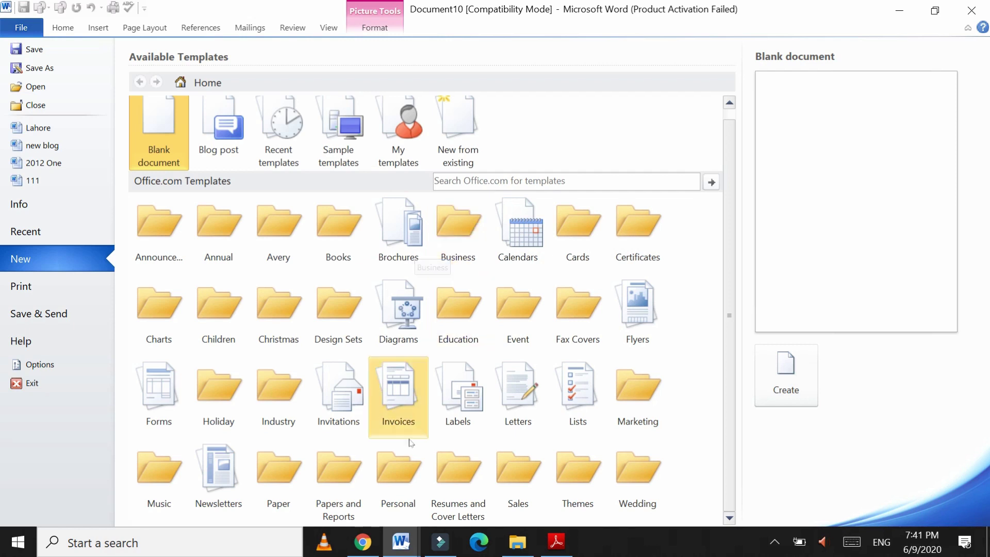
- Switch to Chrome, show the E Learning Facebook page, and close the Lahore and Urdu Wikipedia pages
click(364, 541)
click(226, 21)
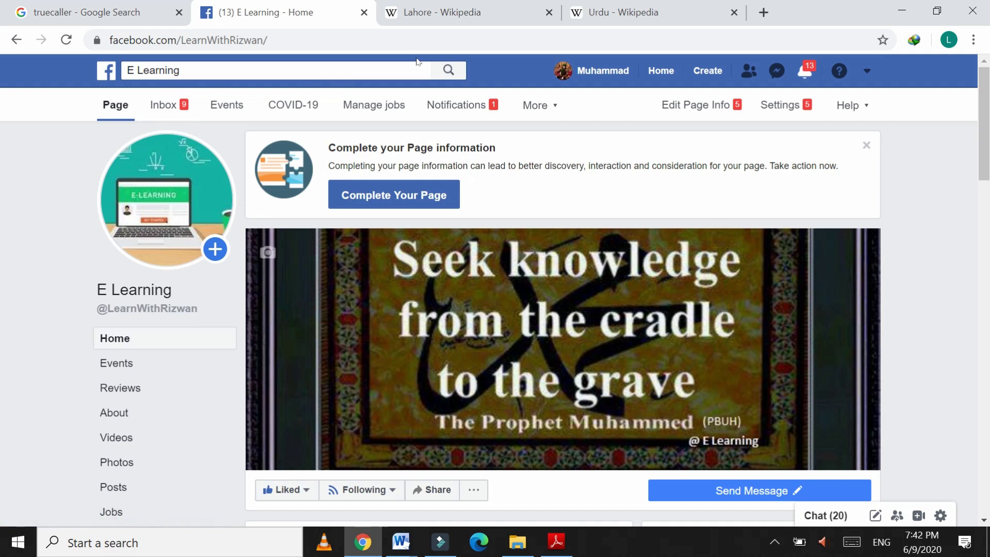
click(549, 12)
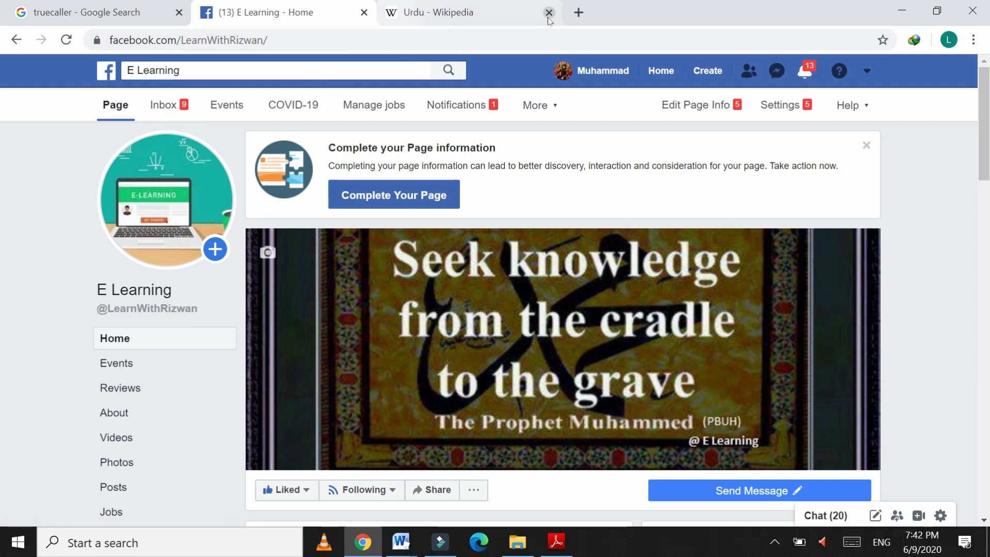
click(549, 12)
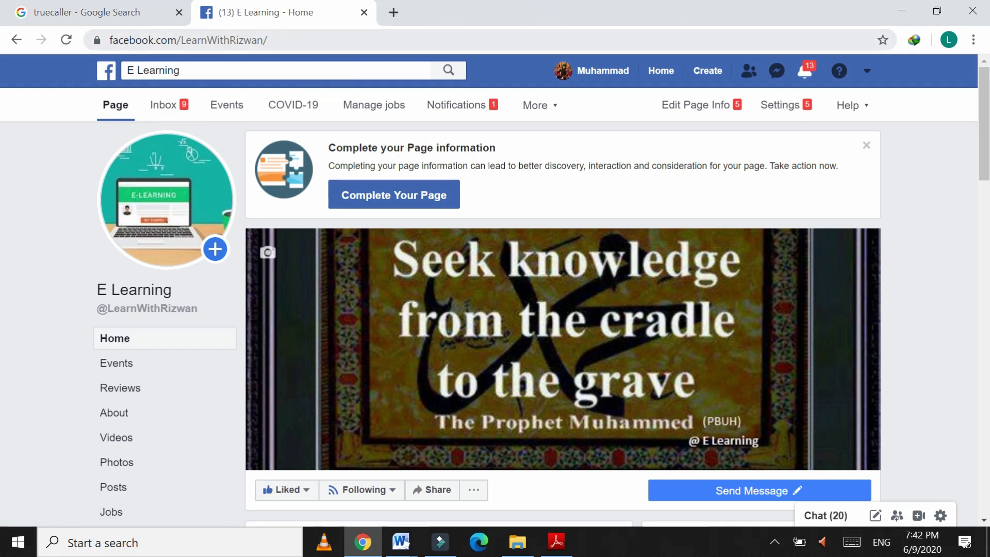